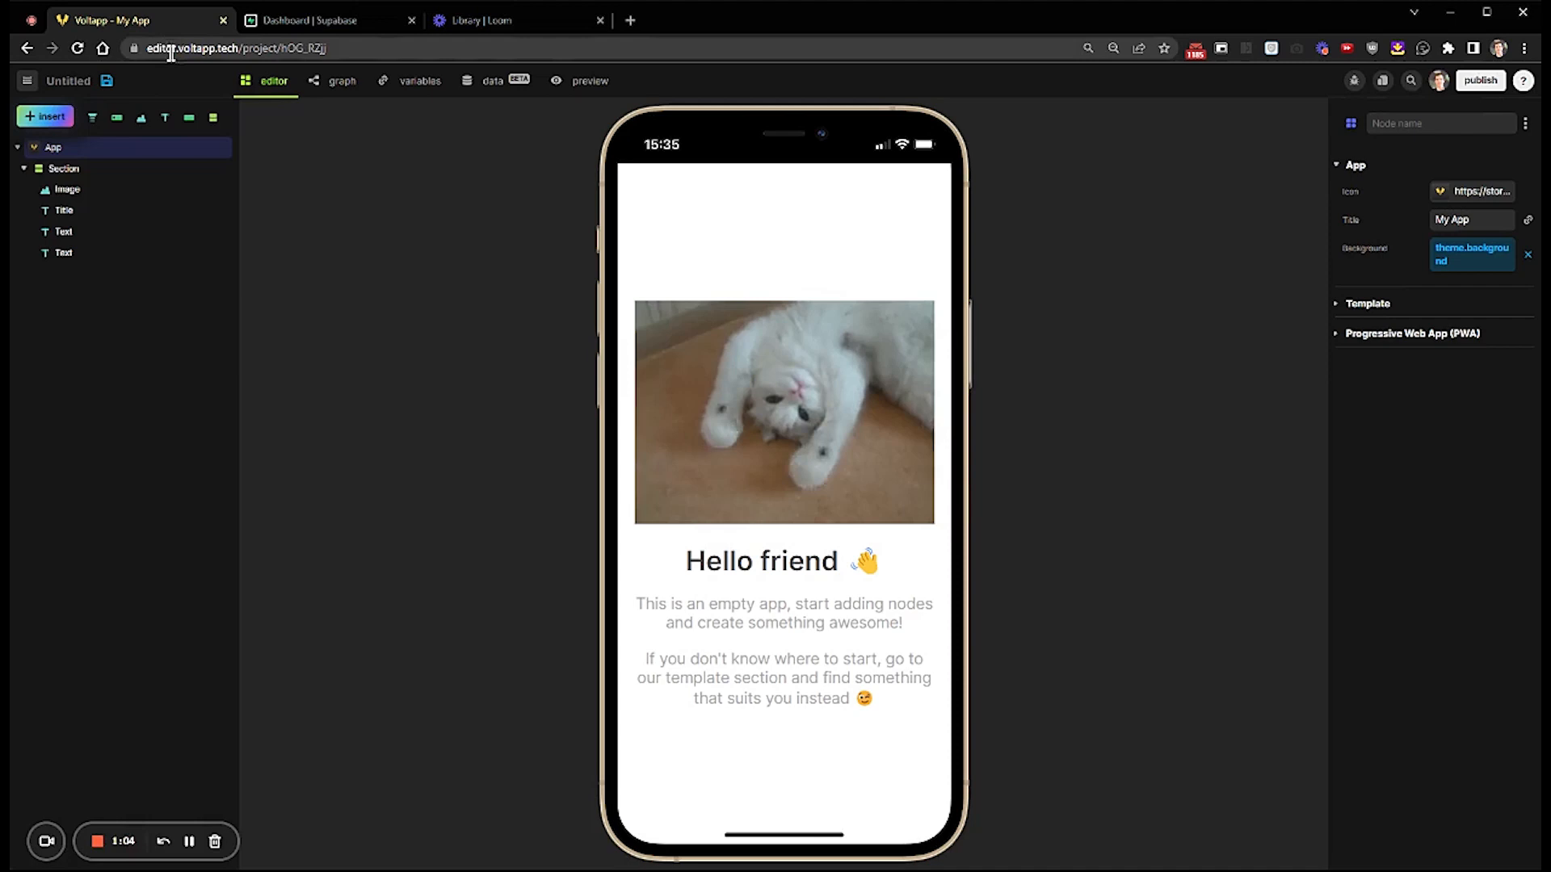
Rename the untitled project as "Test Data" and open its data configuration
double_click(71, 81)
type("Test")
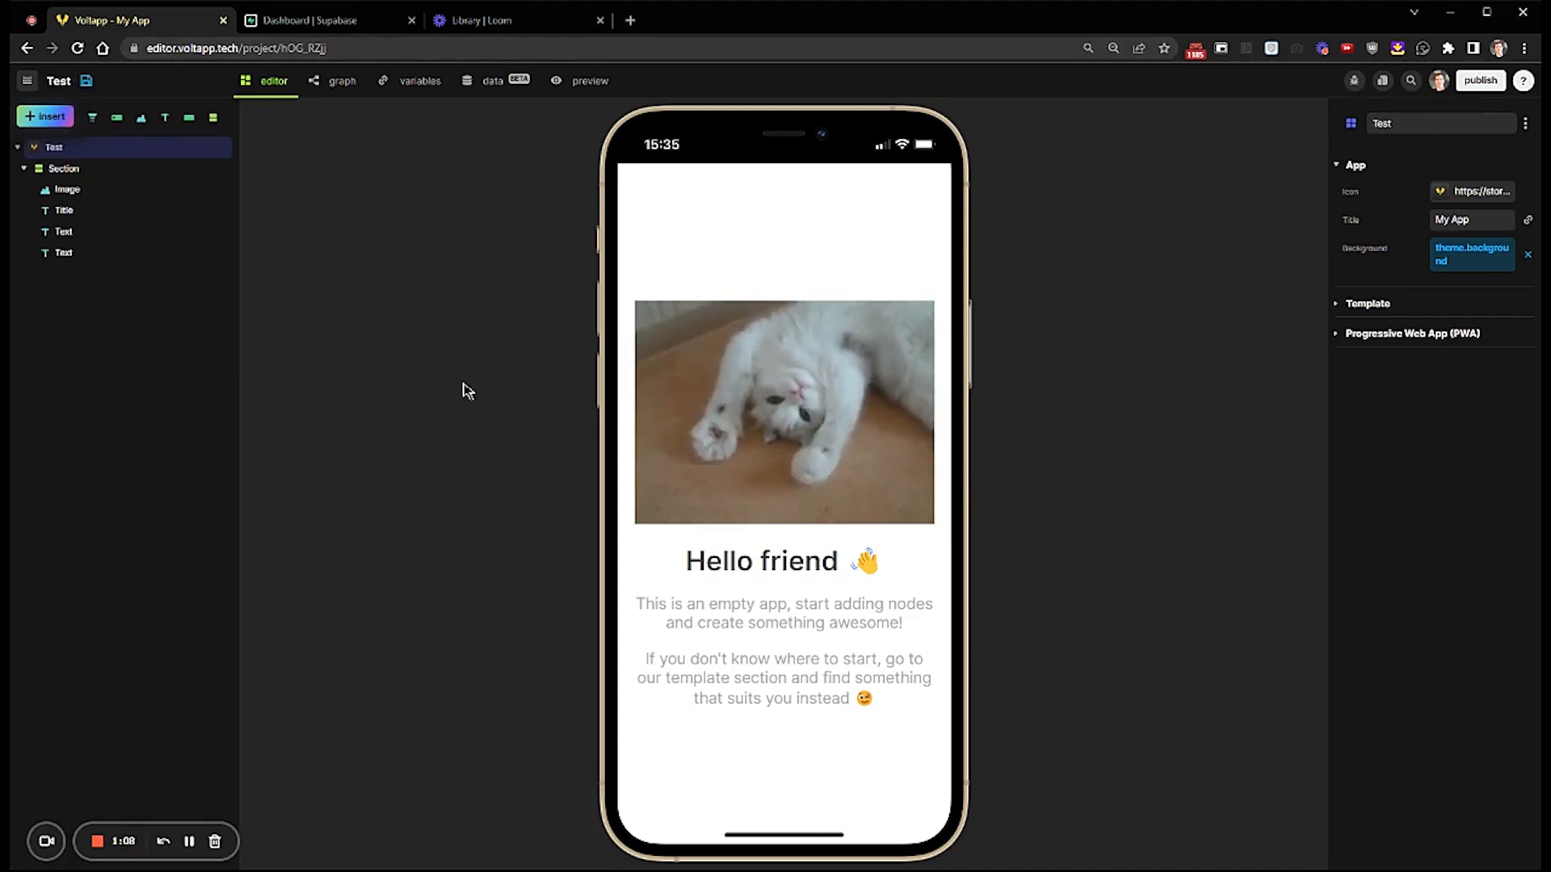
type(" Data")
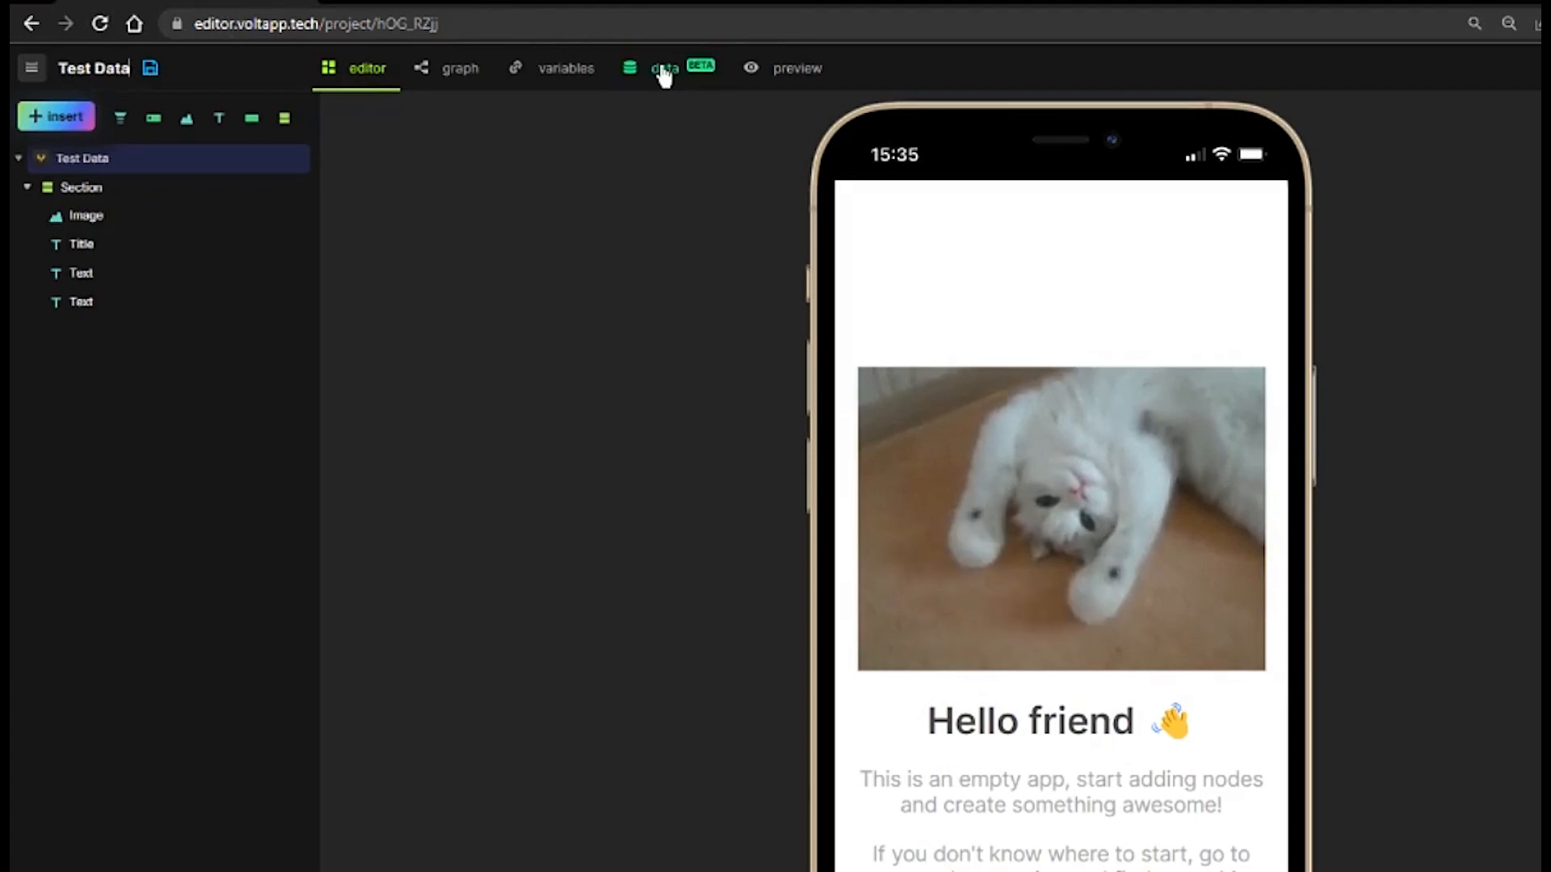
left_click(664, 74)
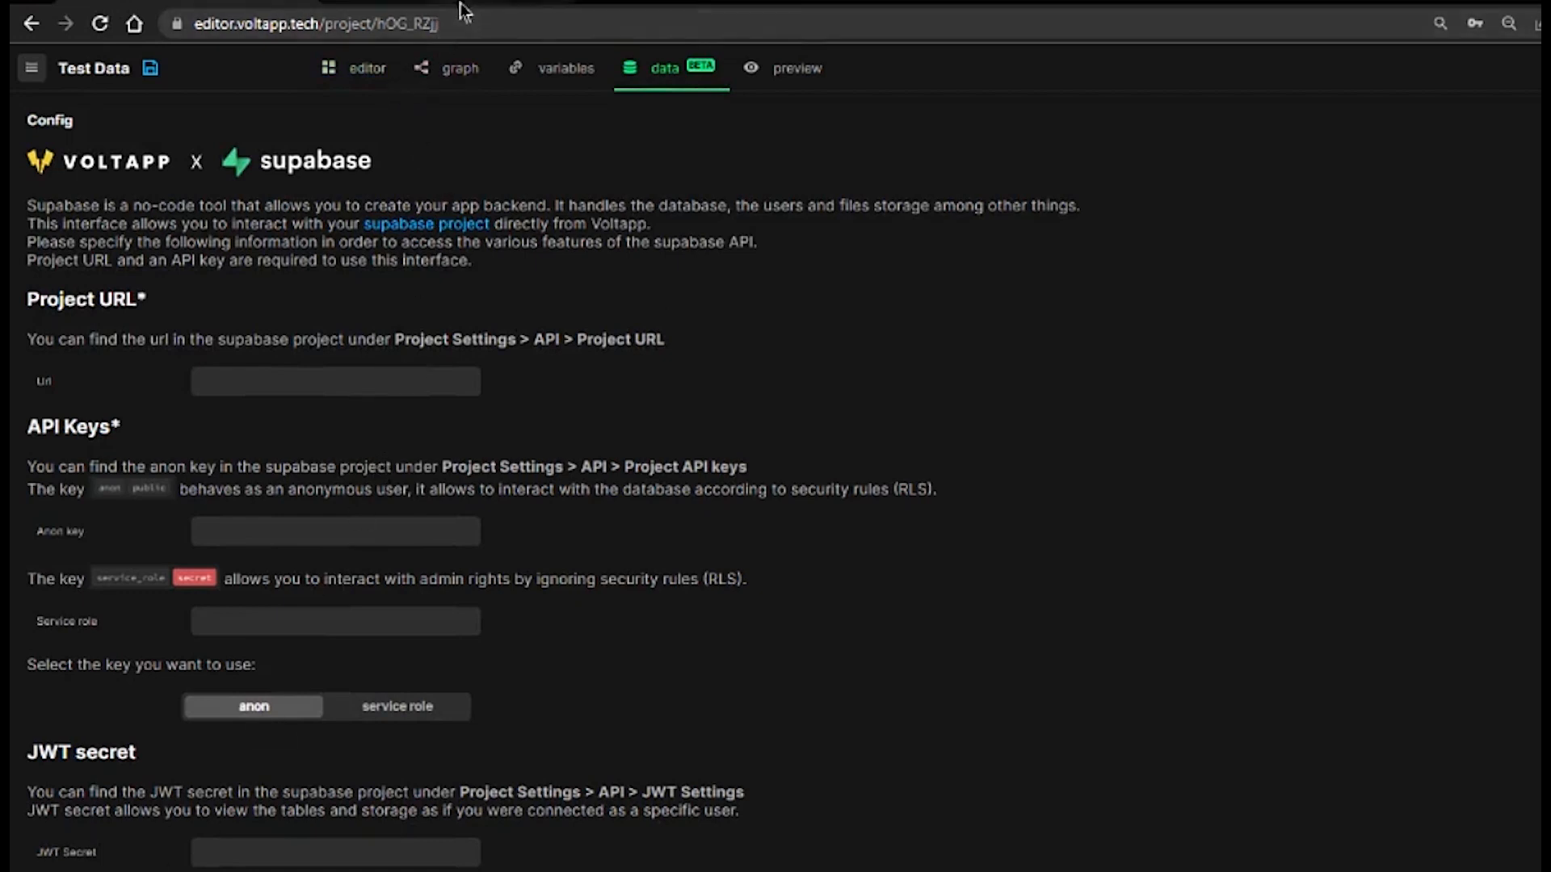
In Supabase, create a project named "New app" in the Test organization, entering a database password and keeping the default region and Free plan
left_click(303, 23)
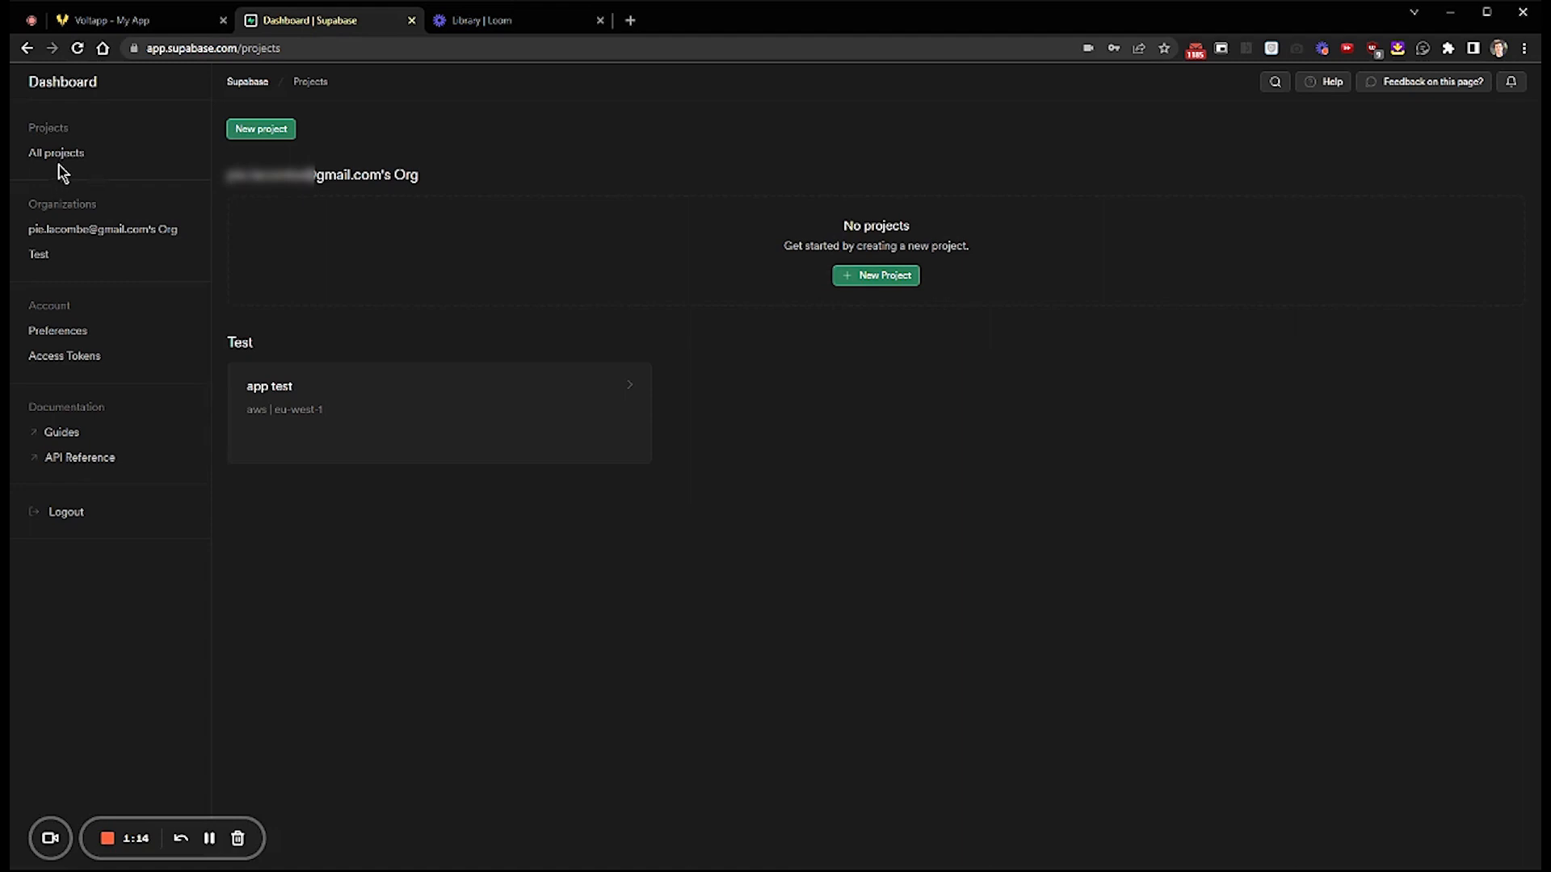
left_click(248, 141)
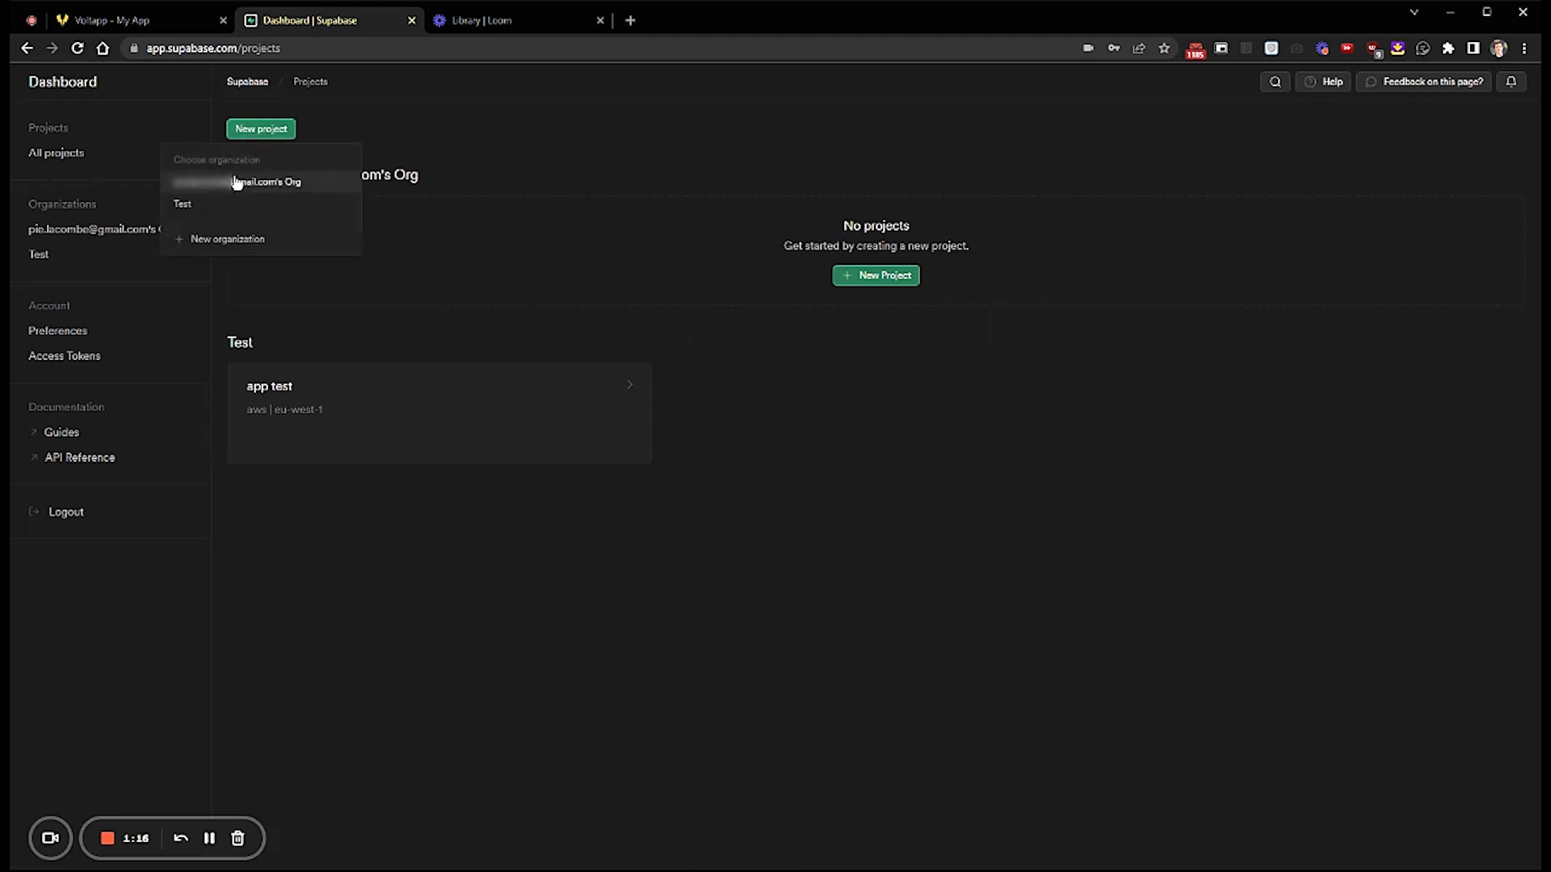
left_click(235, 208)
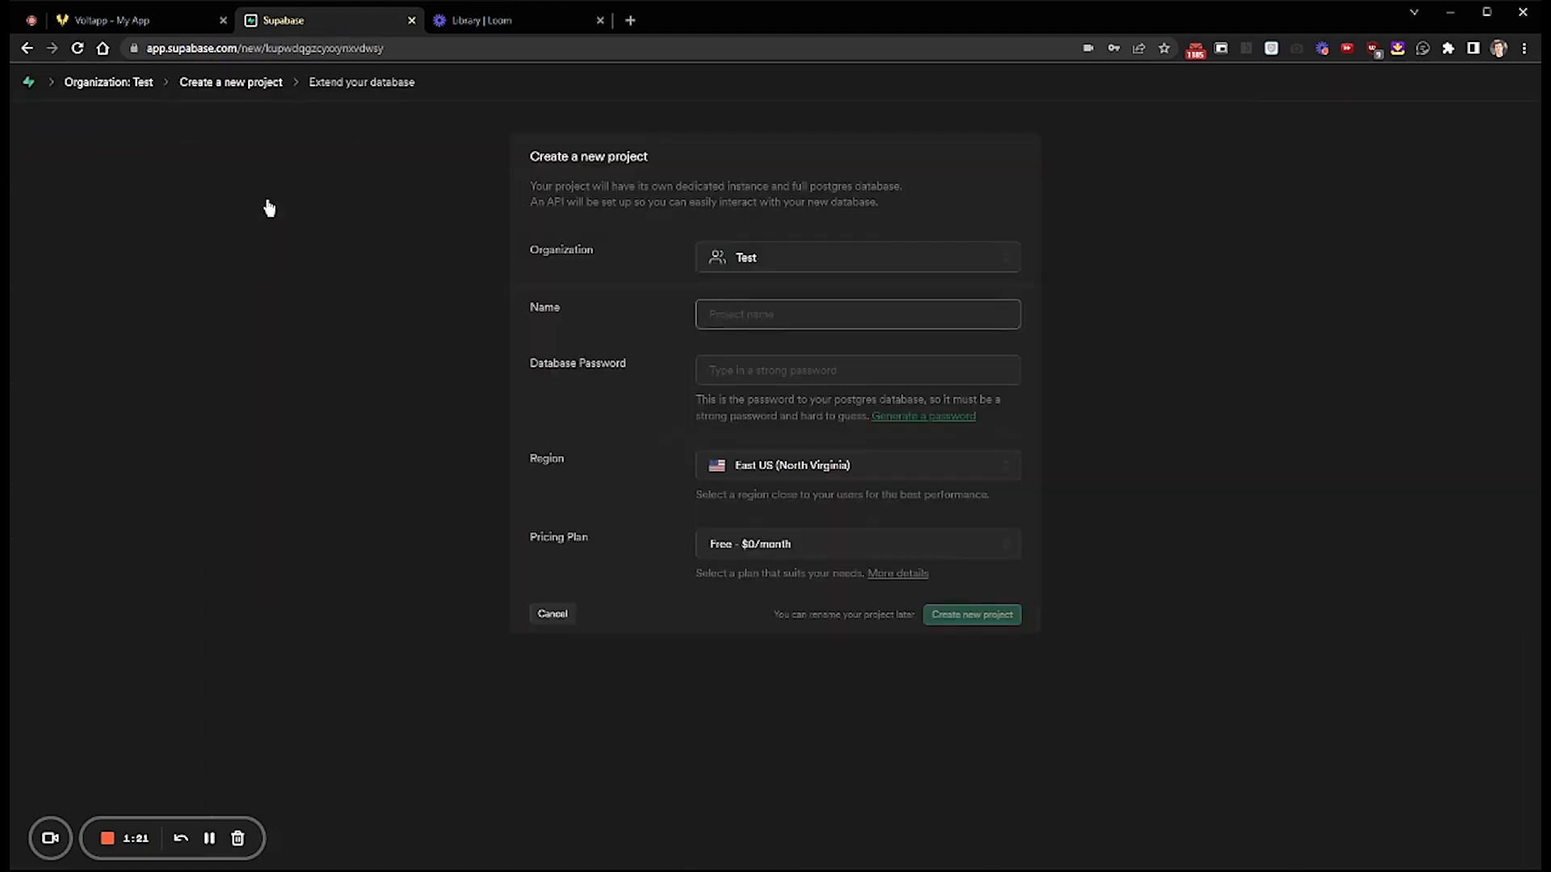
type("New app")
left_click(837, 371)
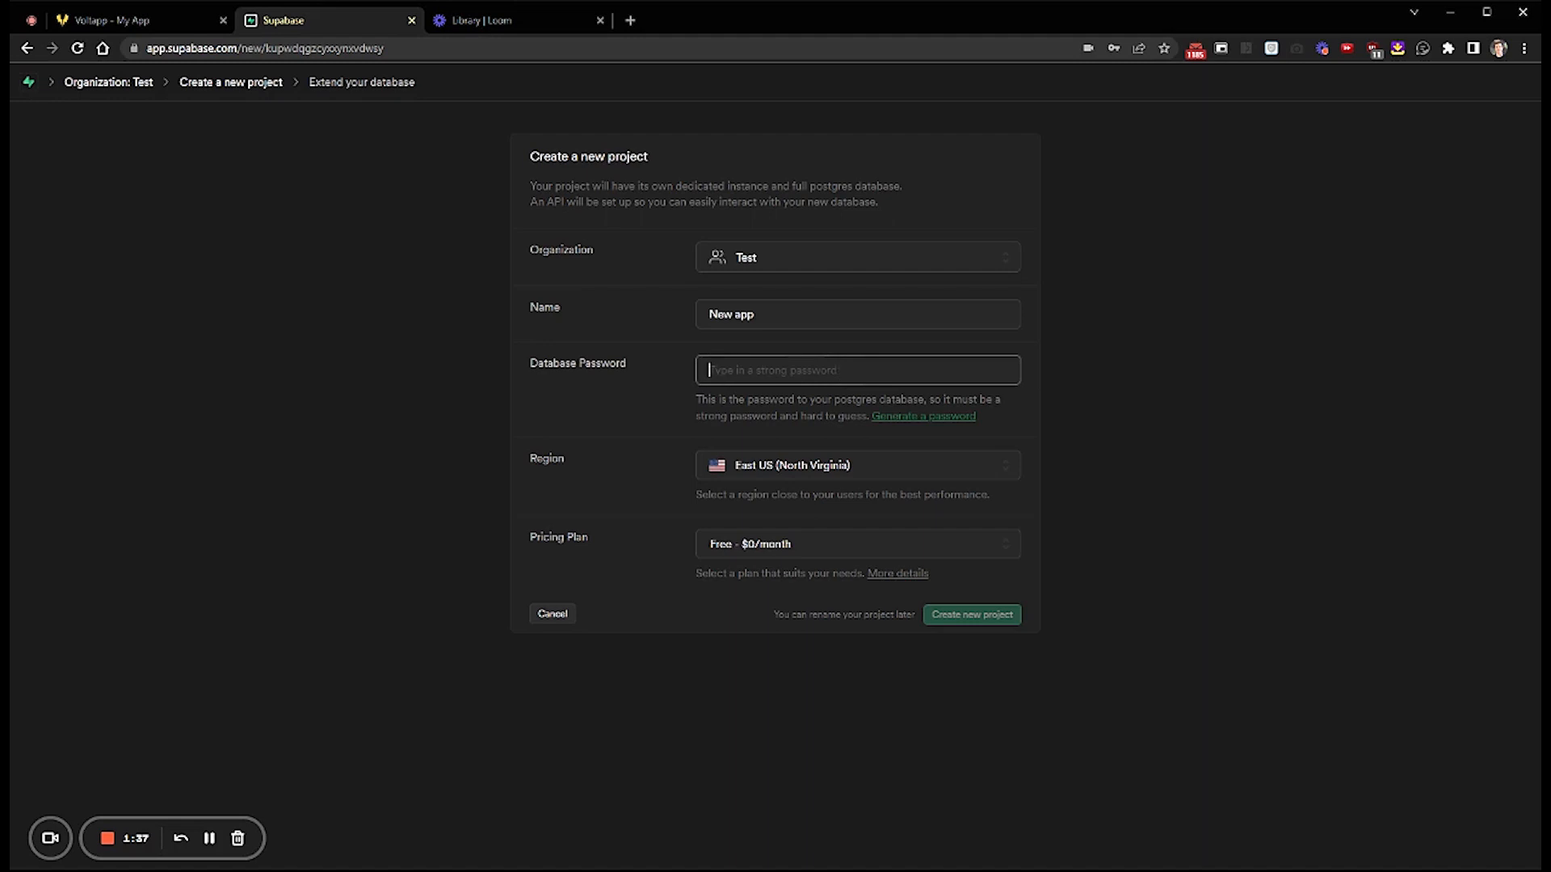
type("••")
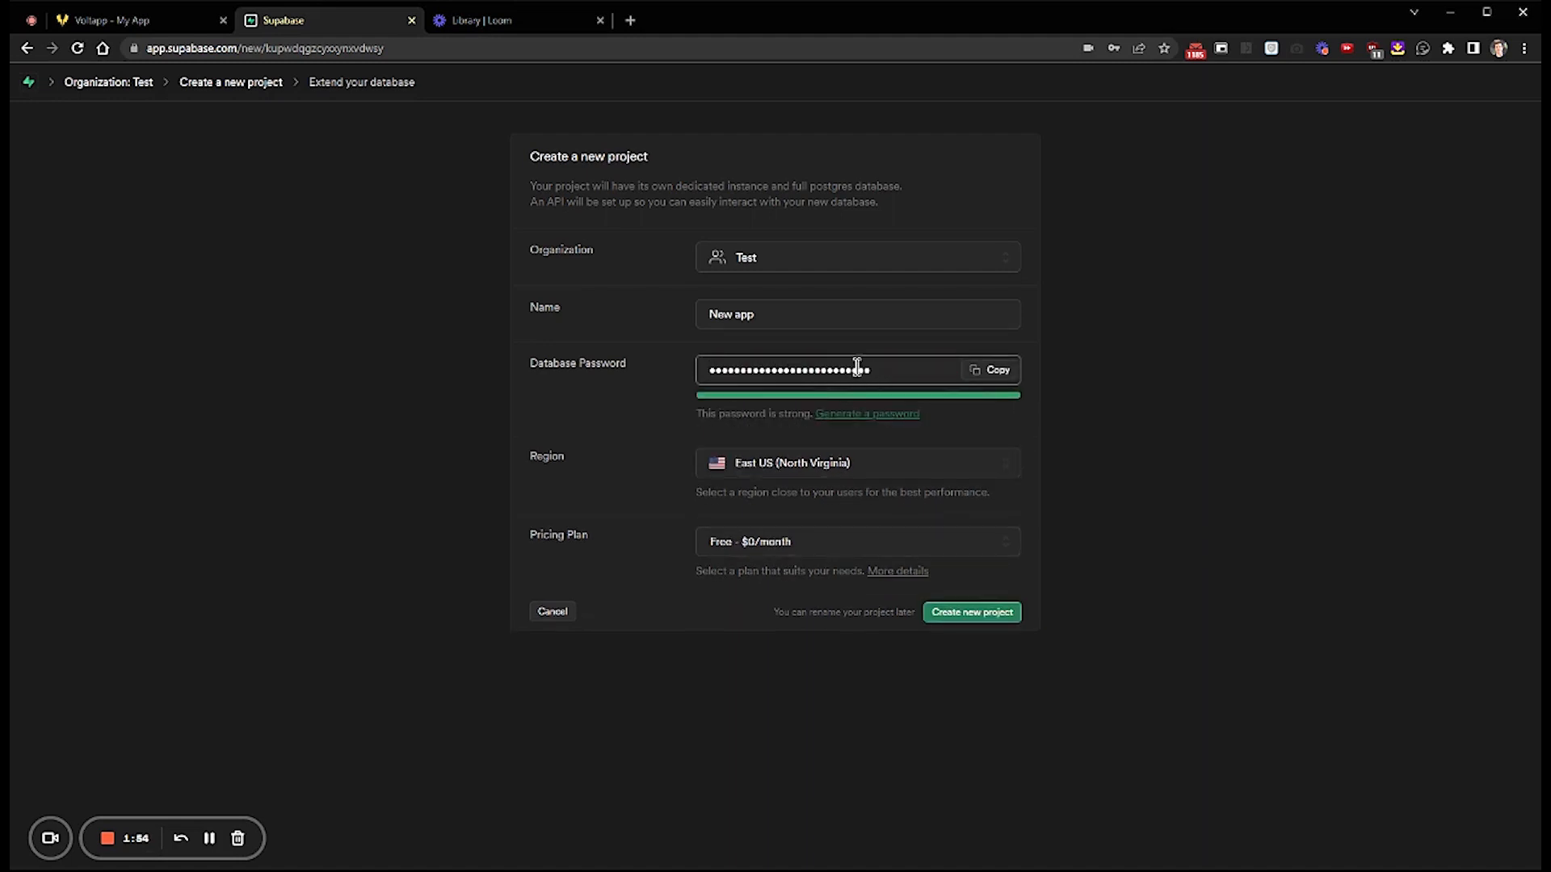
left_click(1111, 358)
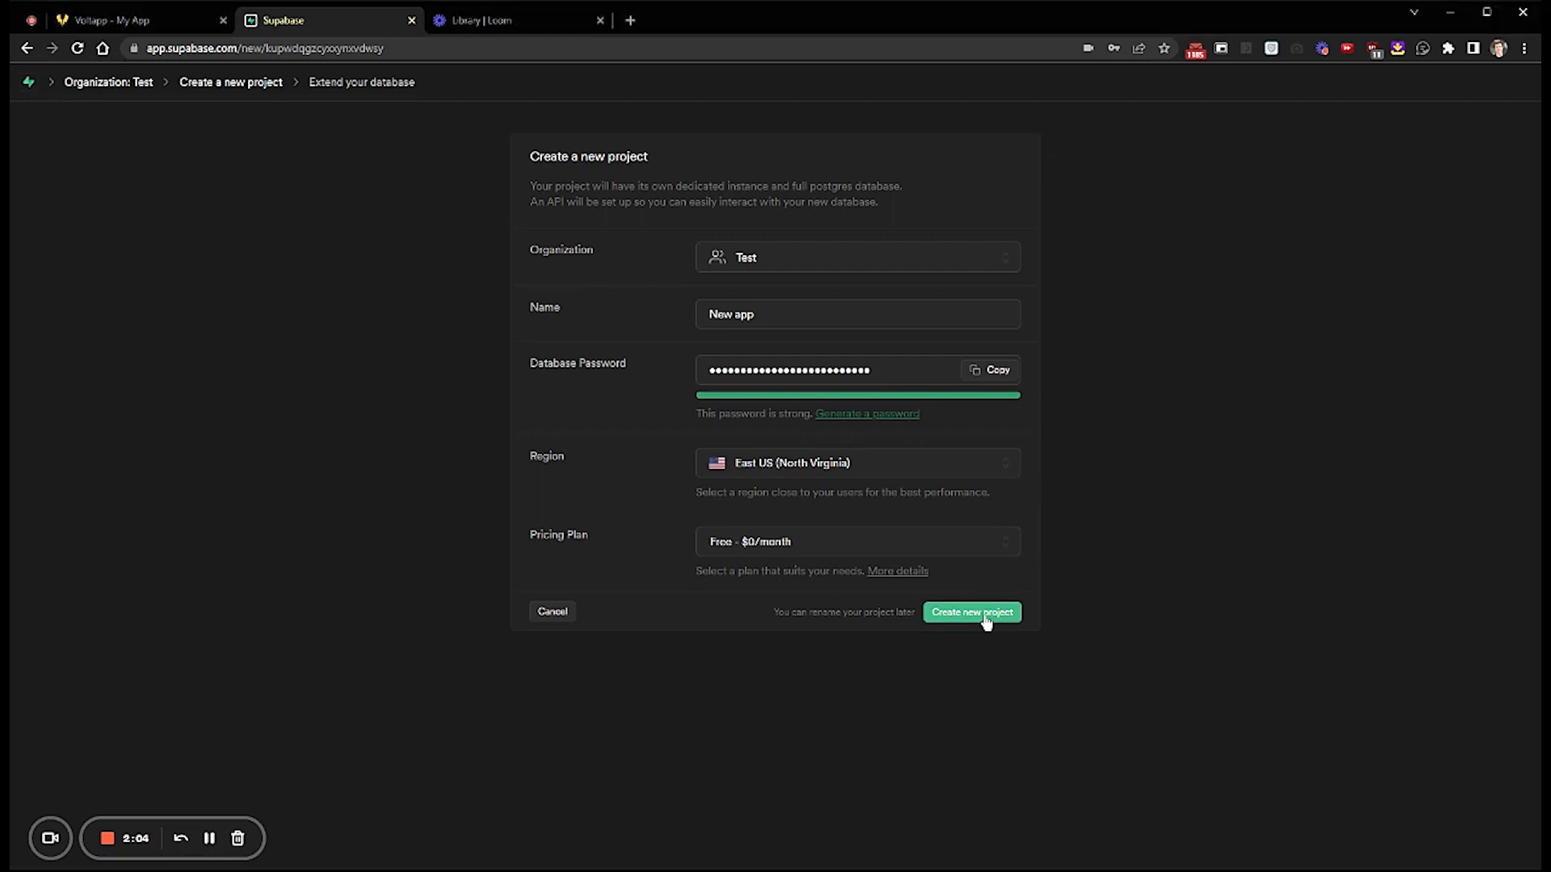
left_click(985, 616)
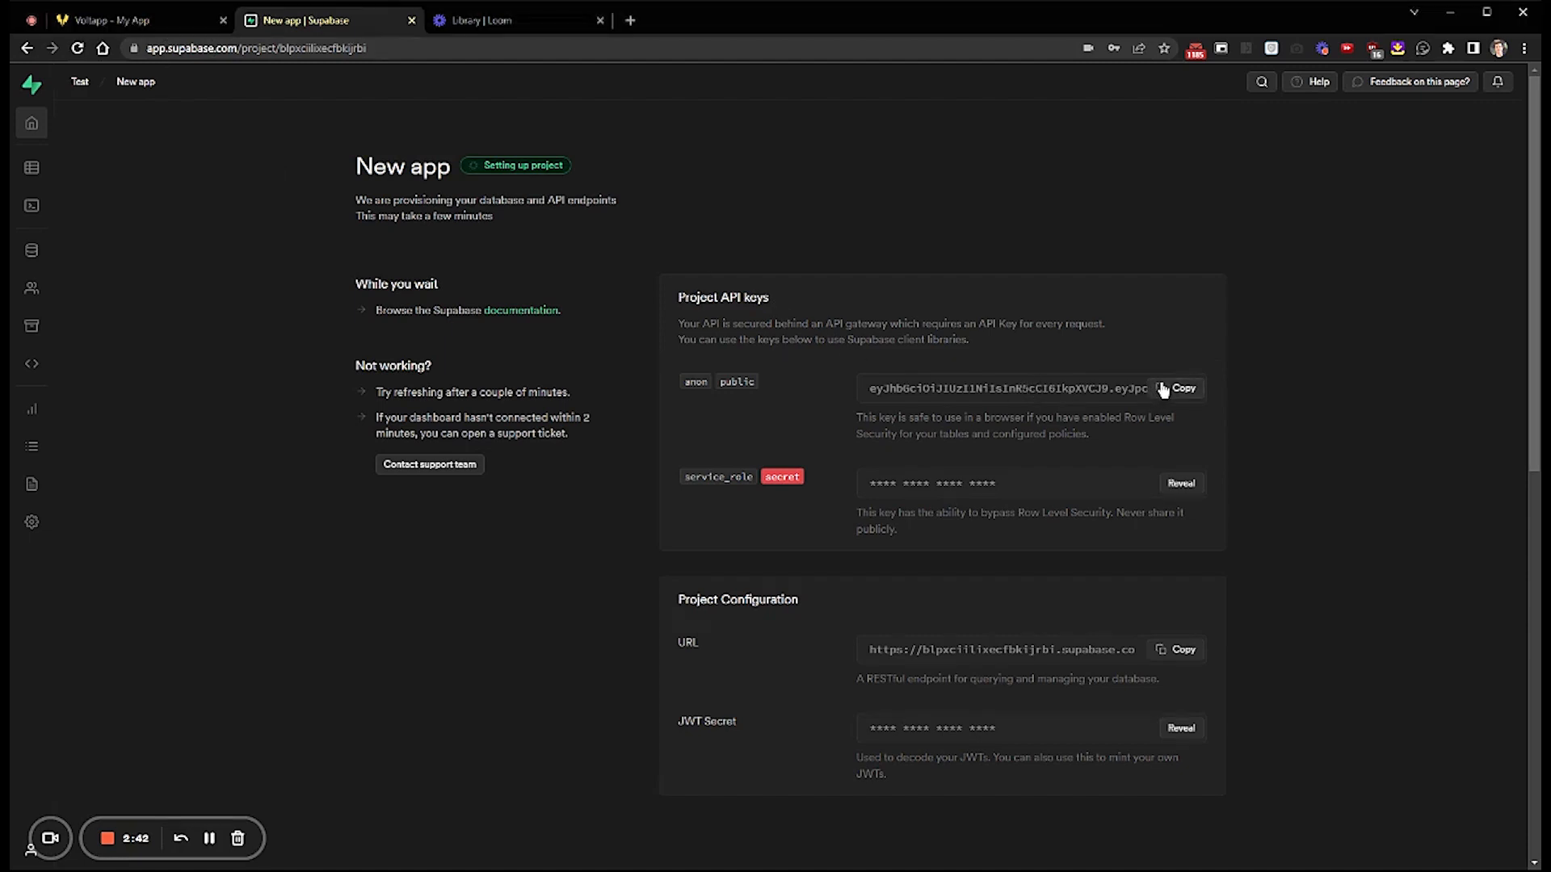
Copy the new project's anon public API key from Supabase into the Anon key field of the Voltapp data configuration
left_click(1180, 391)
left_click(121, 18)
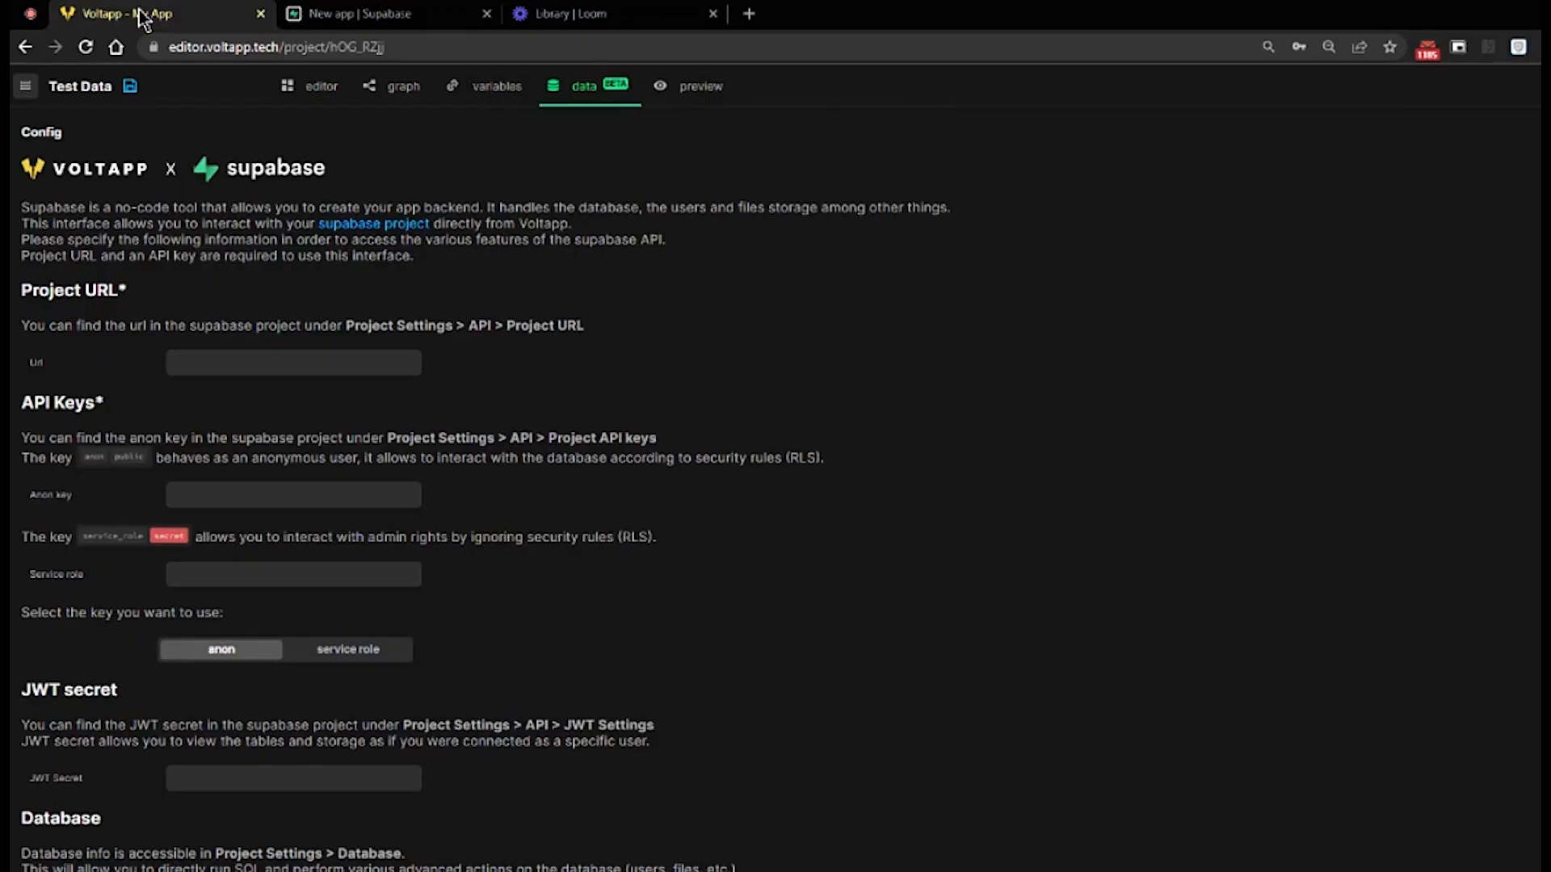
left_click(282, 498)
key("ctrl+v")
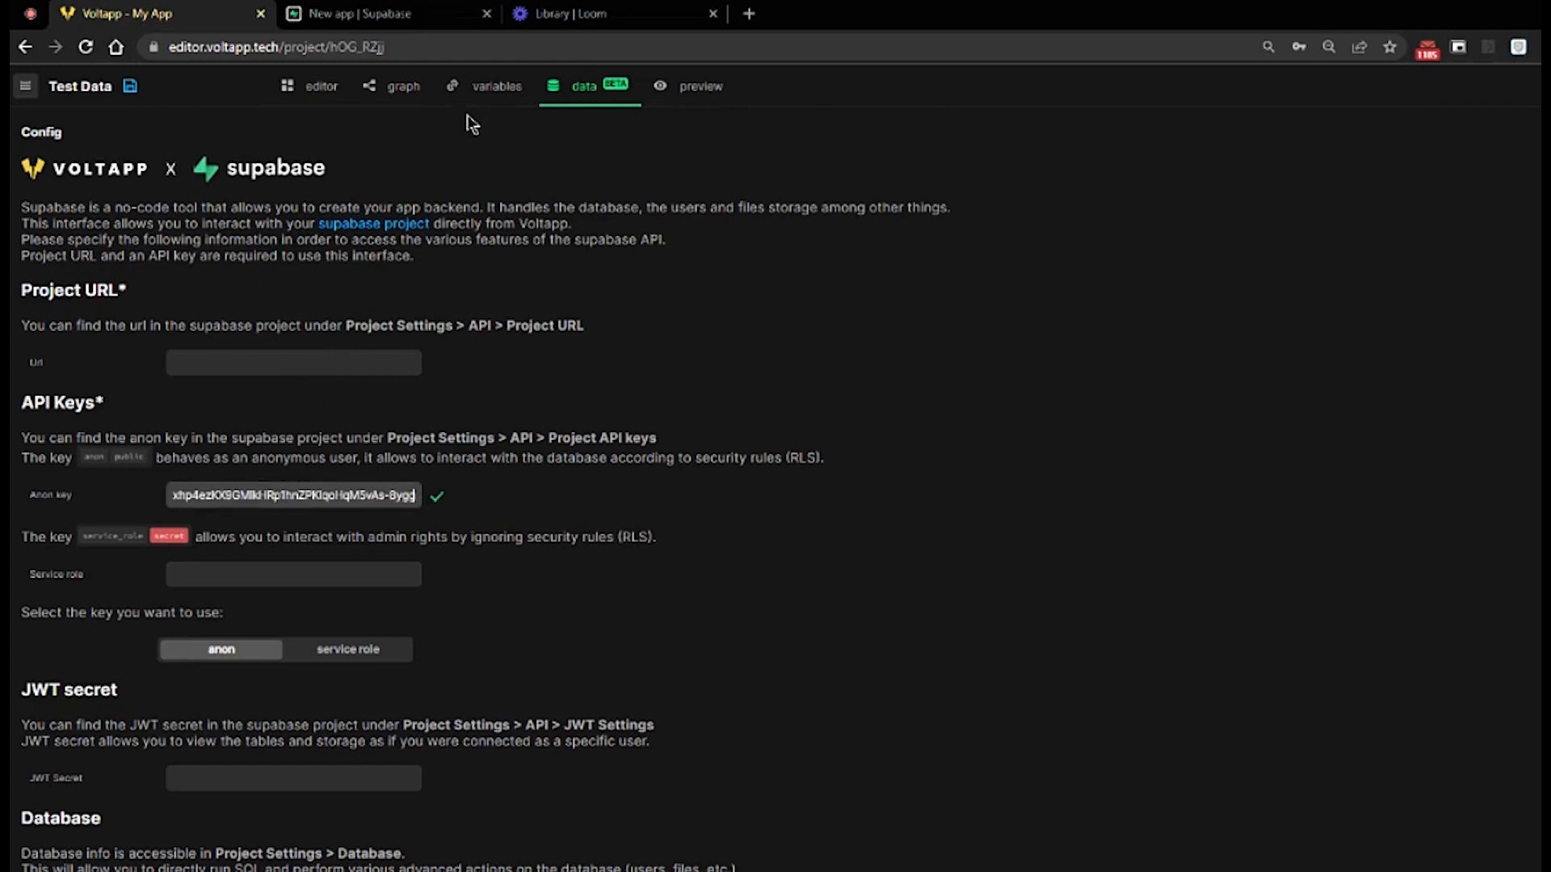
Copy the revealed service_role key from Supabase into Voltapp's Service role field and choose service role as the key to use
left_click(421, 24)
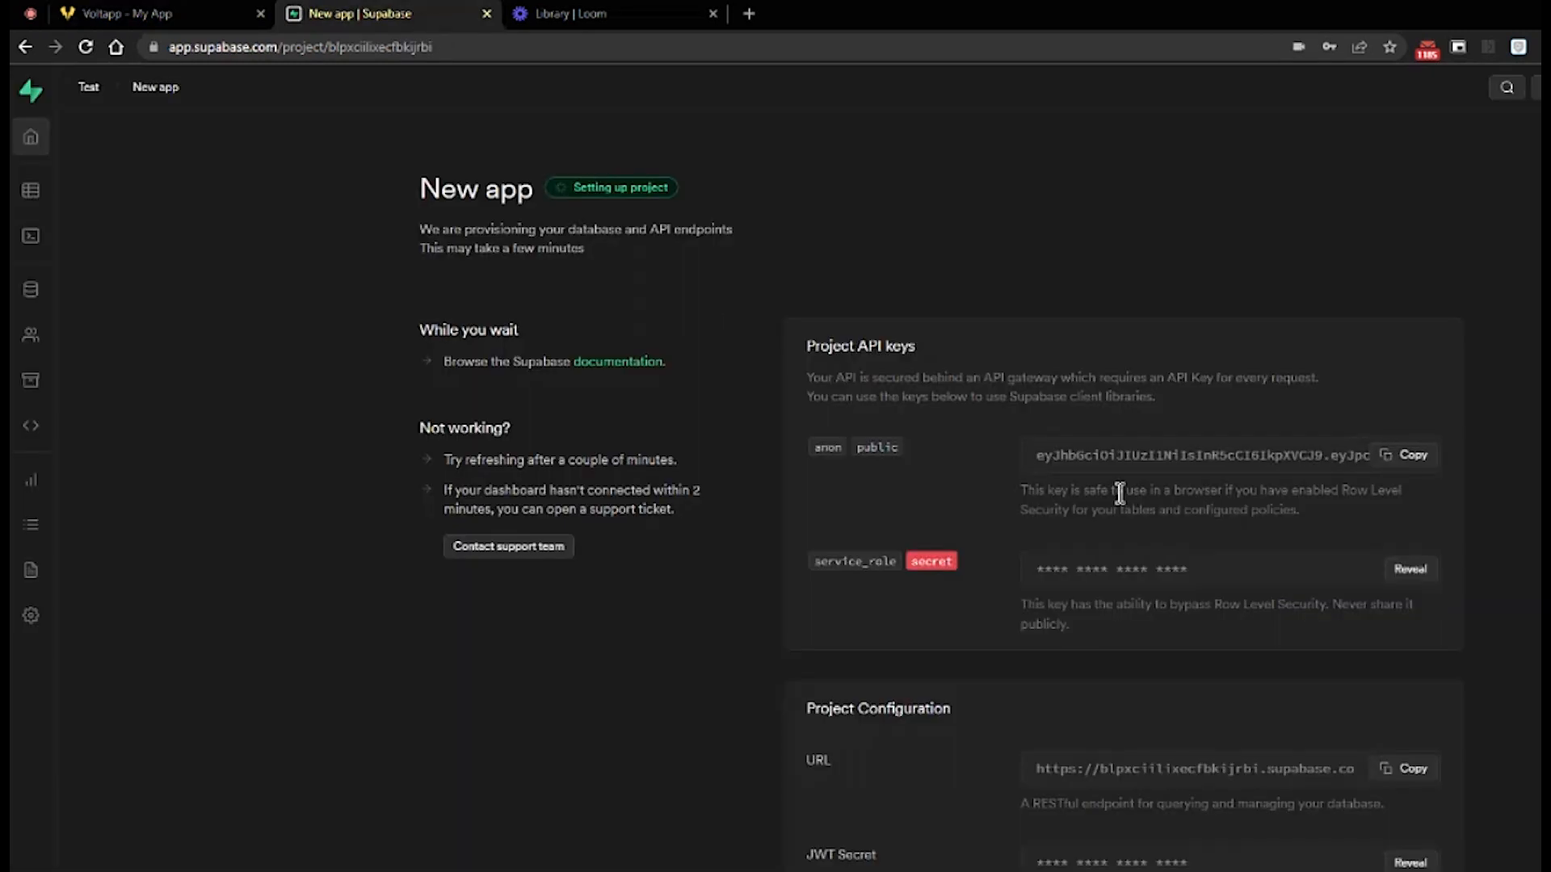
left_click(1404, 571)
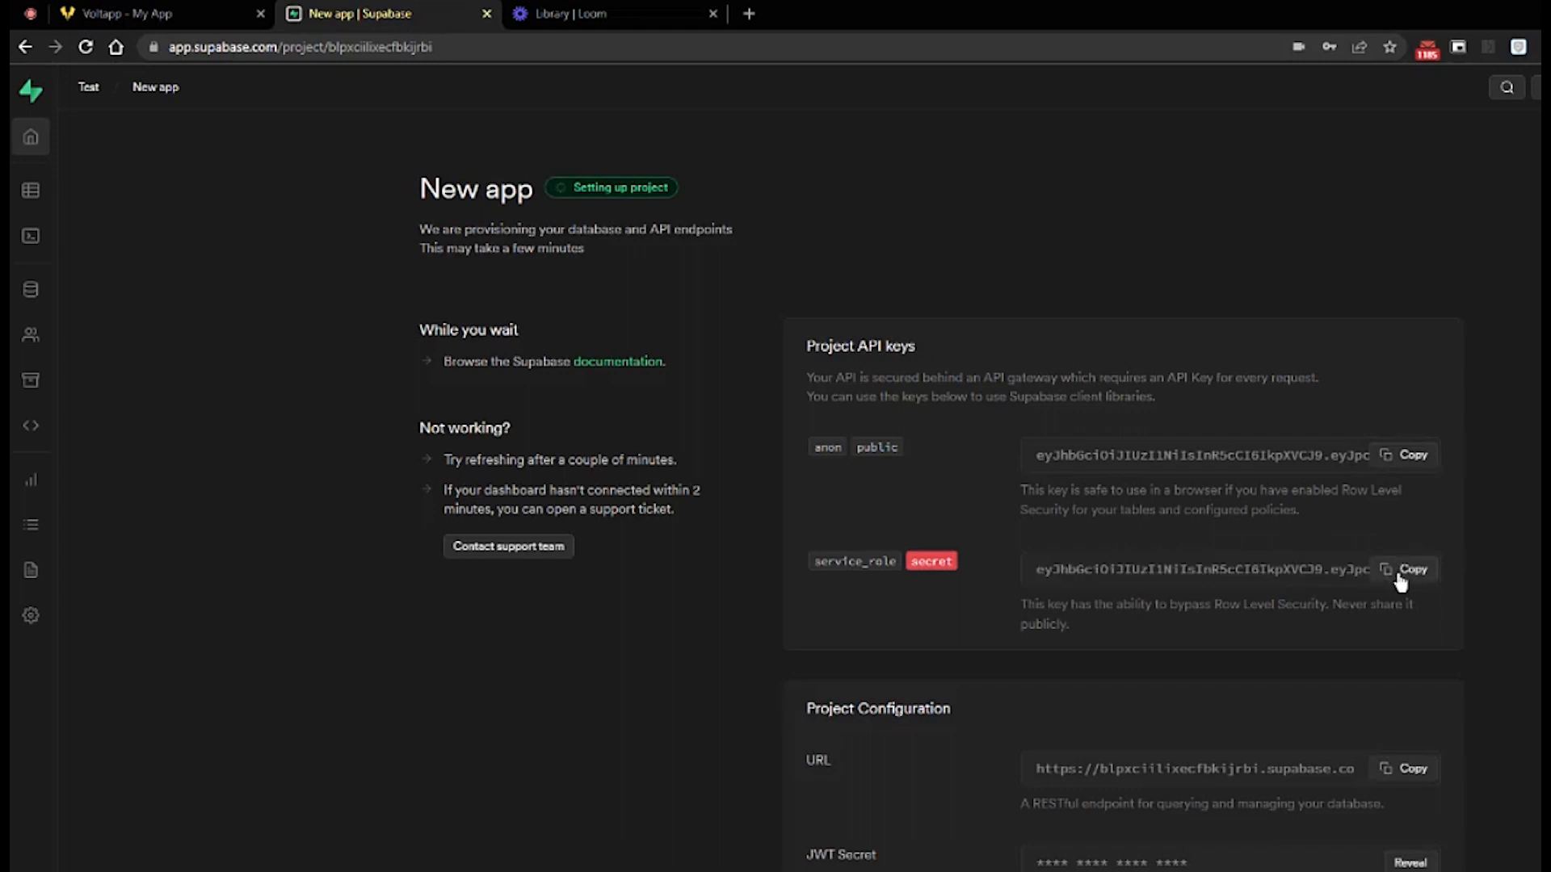
left_click(1400, 575)
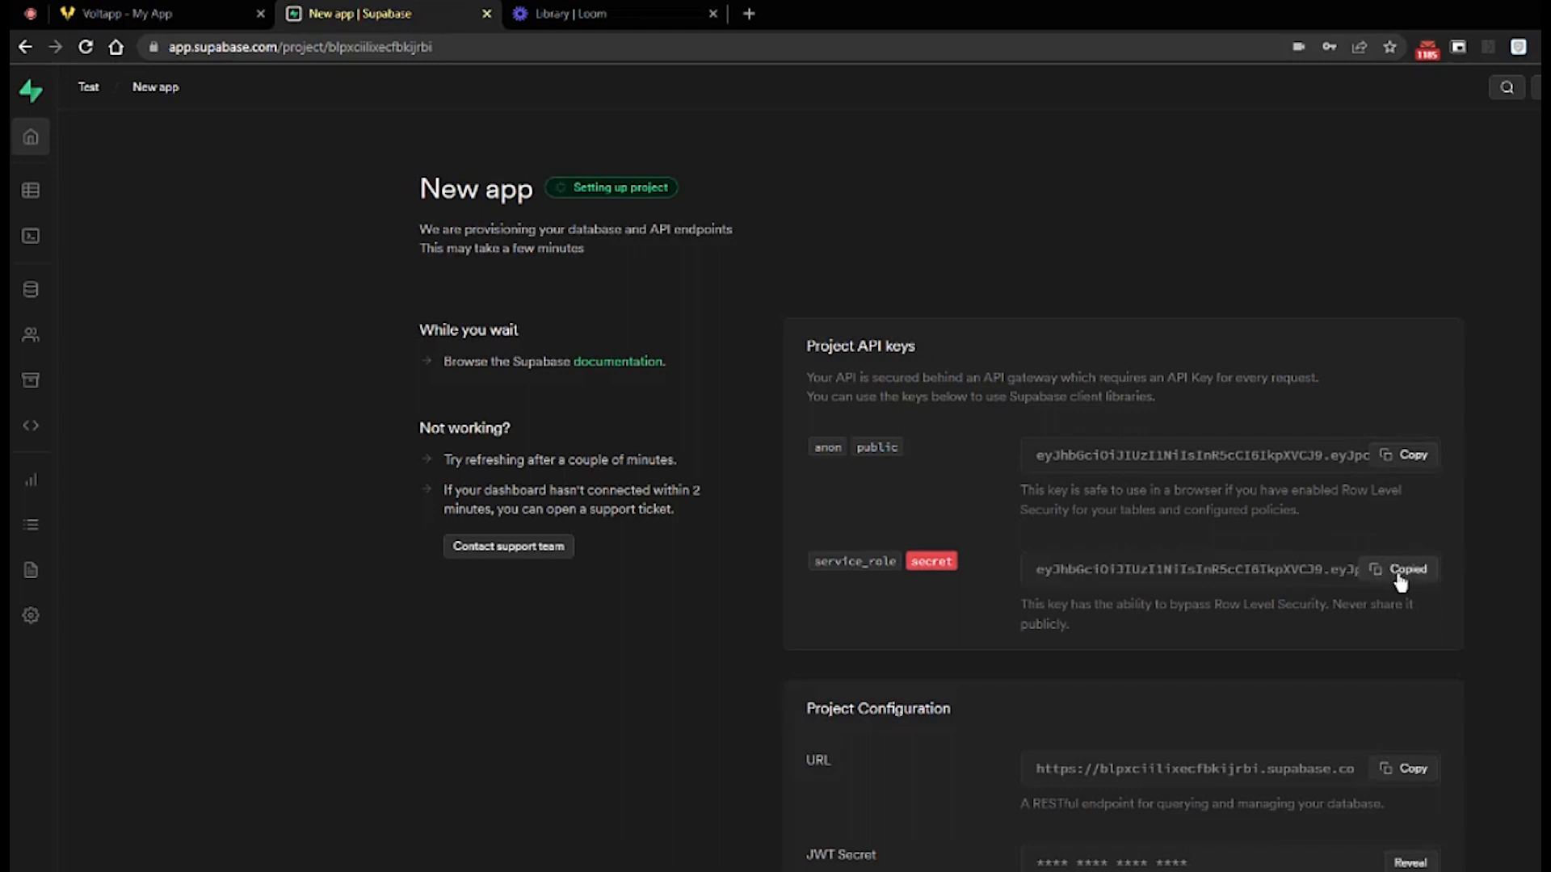
left_click(224, 23)
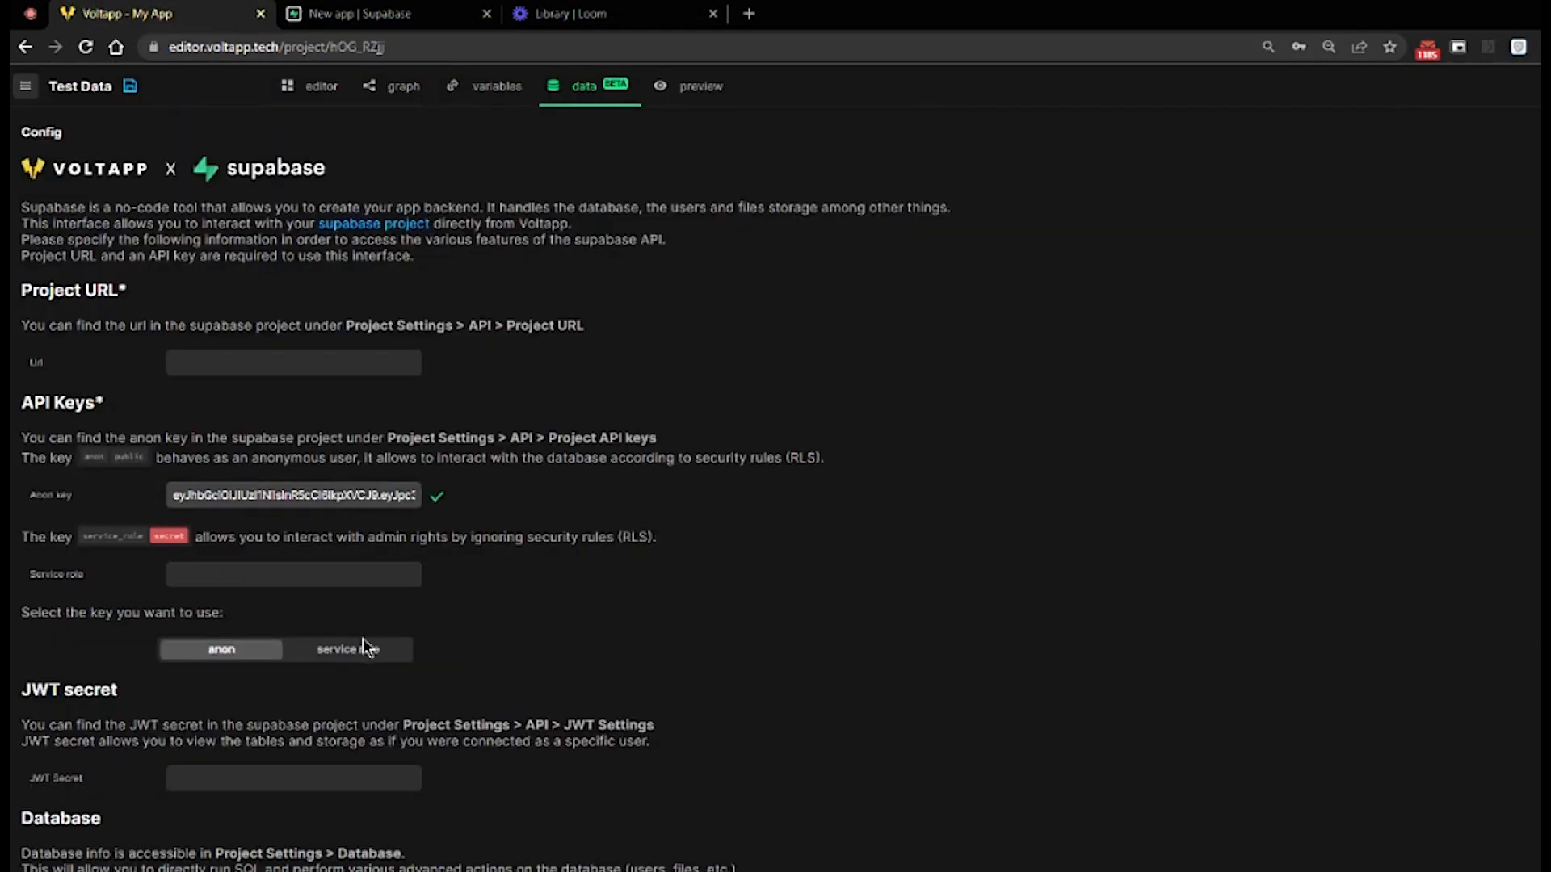
left_click(363, 661)
left_click(380, 573)
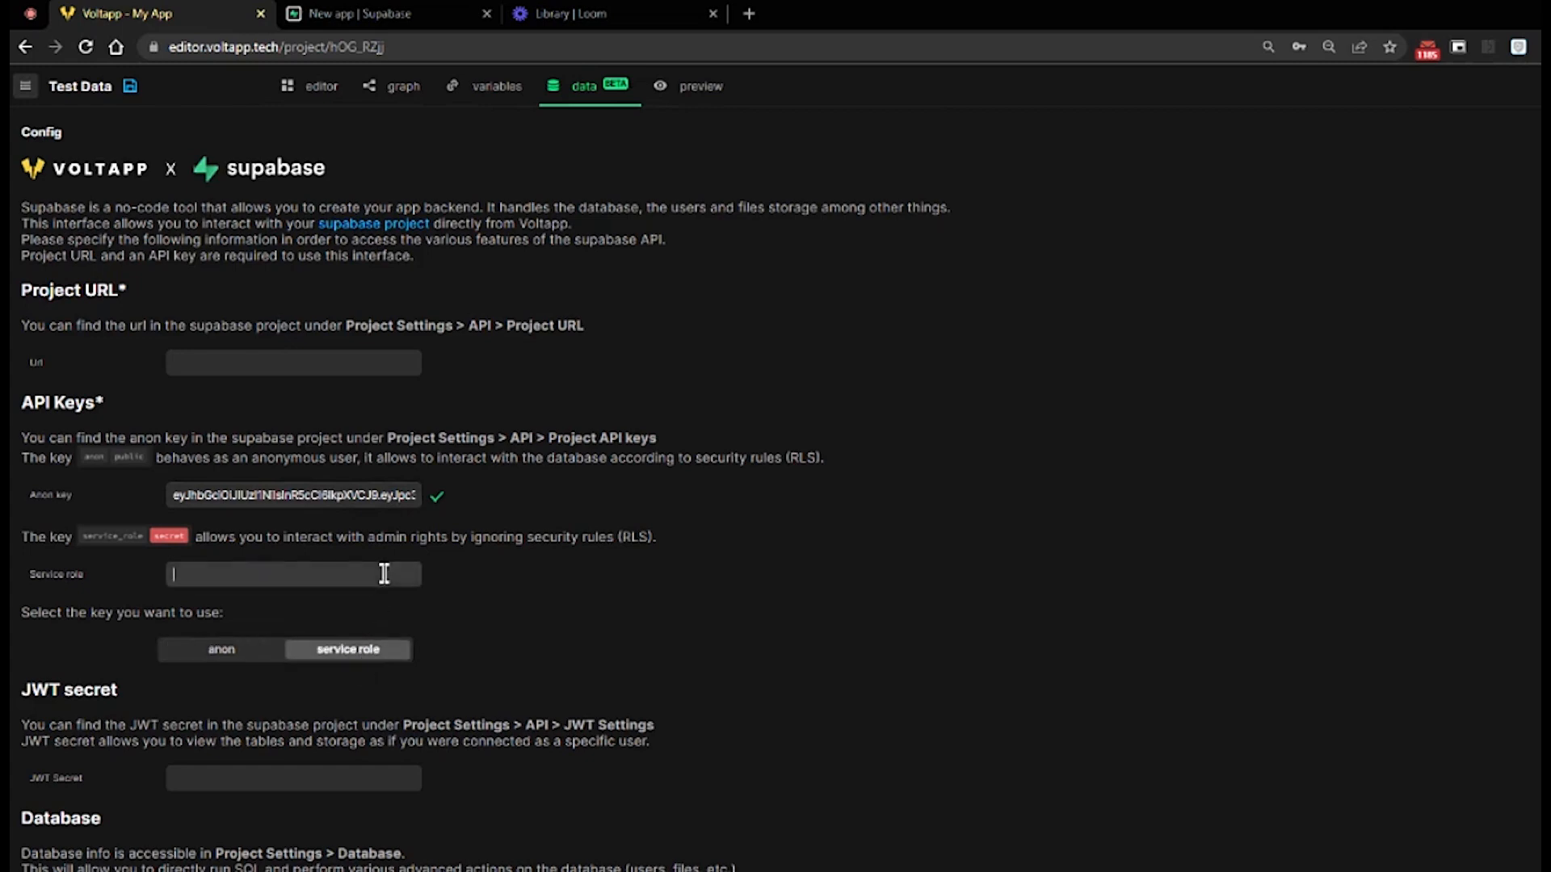
key("ctrl+v")
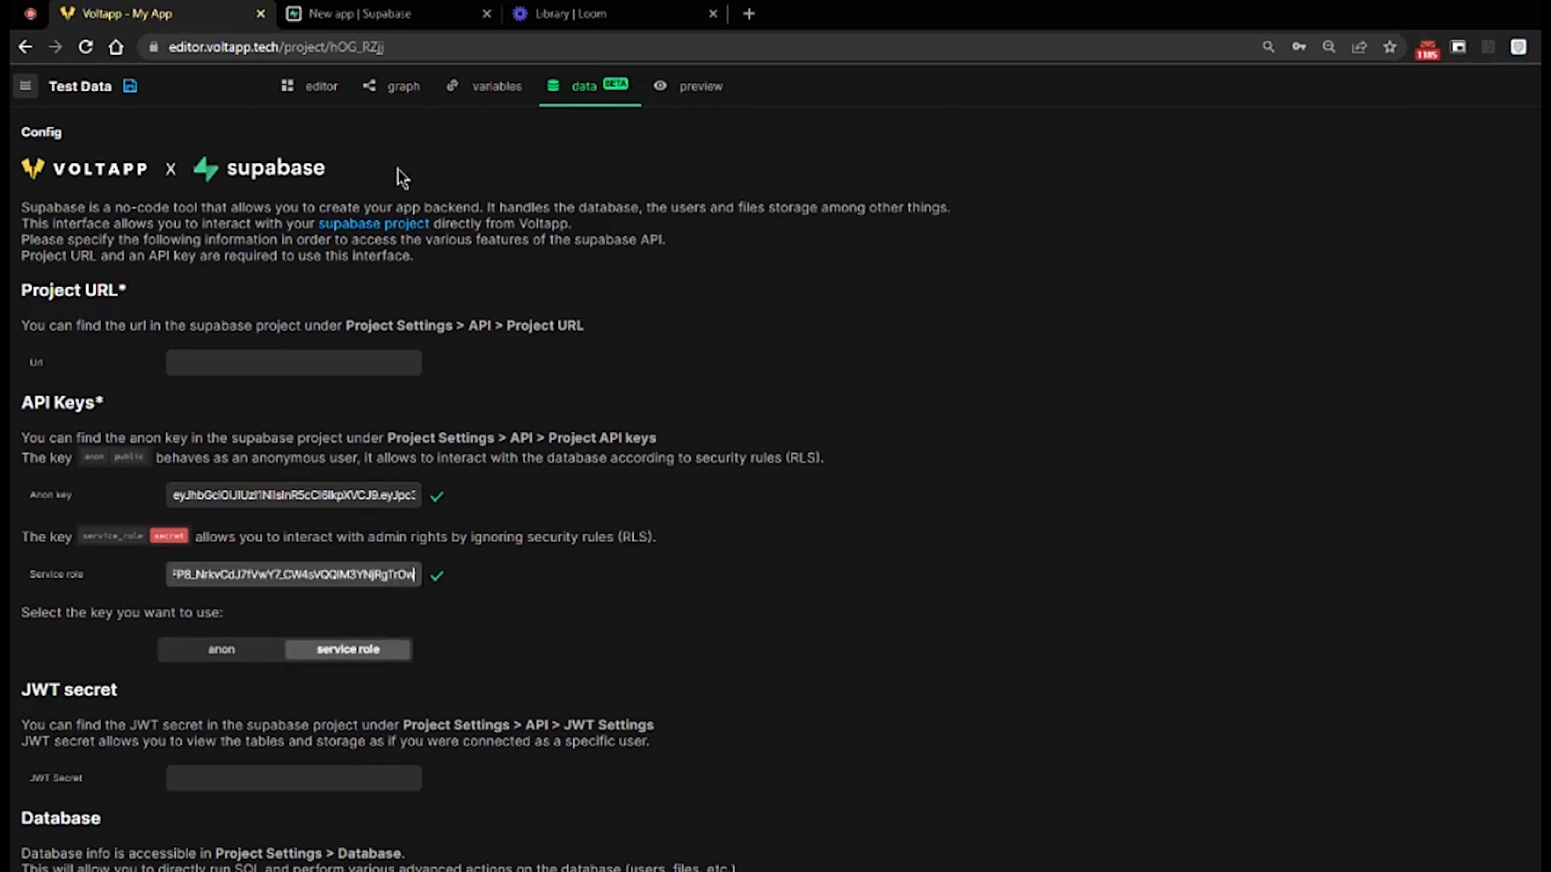
Reveal and copy the JWT secret in the Supabase API settings, and paste it into Voltapp's JWT Secret field
left_click(386, 18)
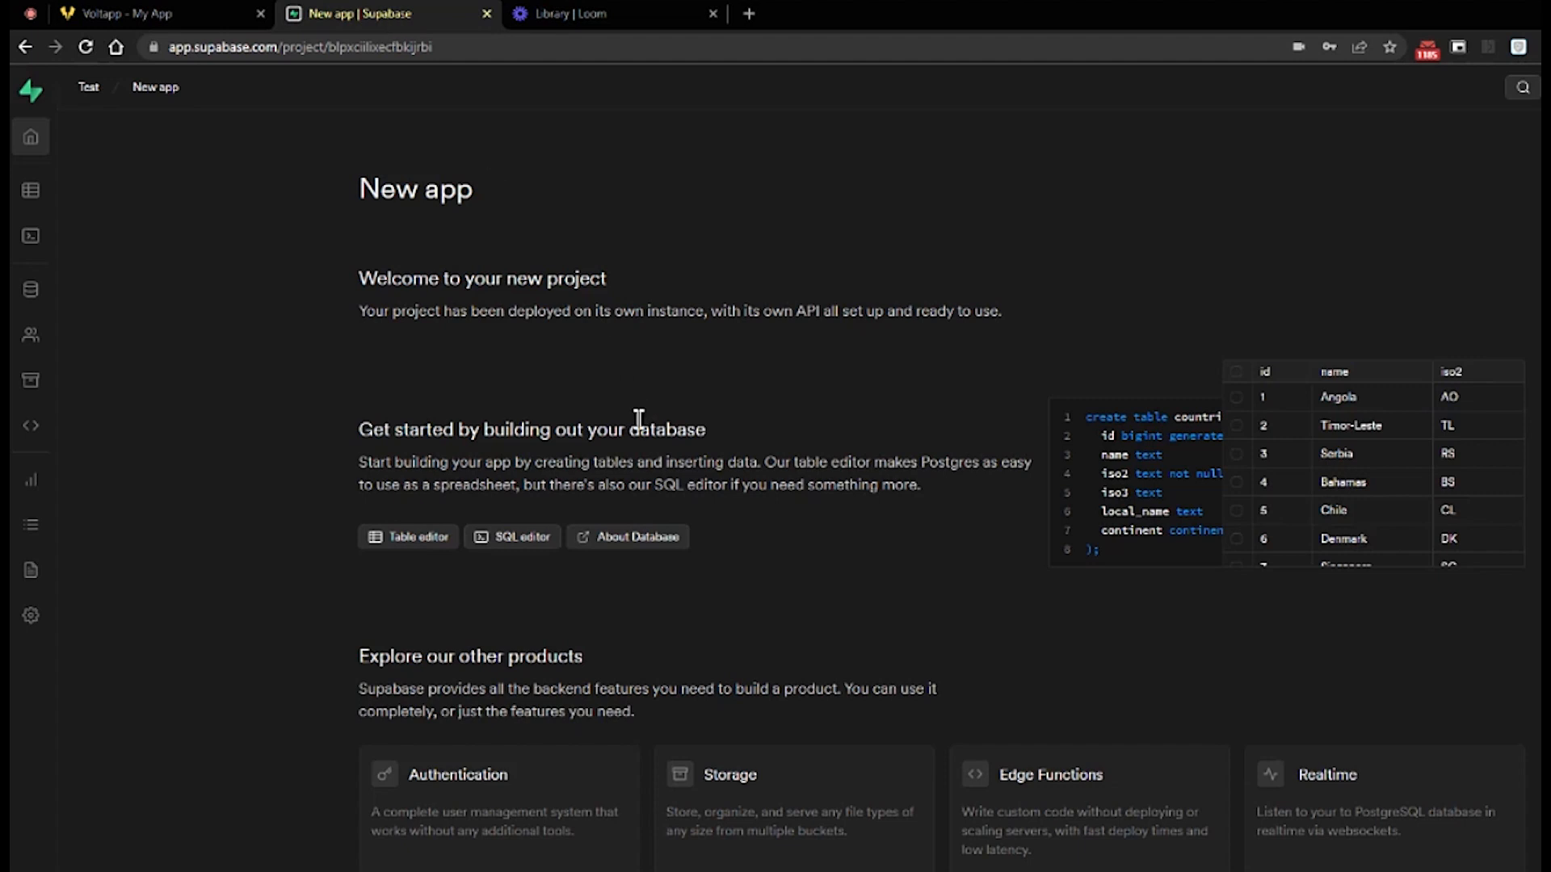
left_click(30, 628)
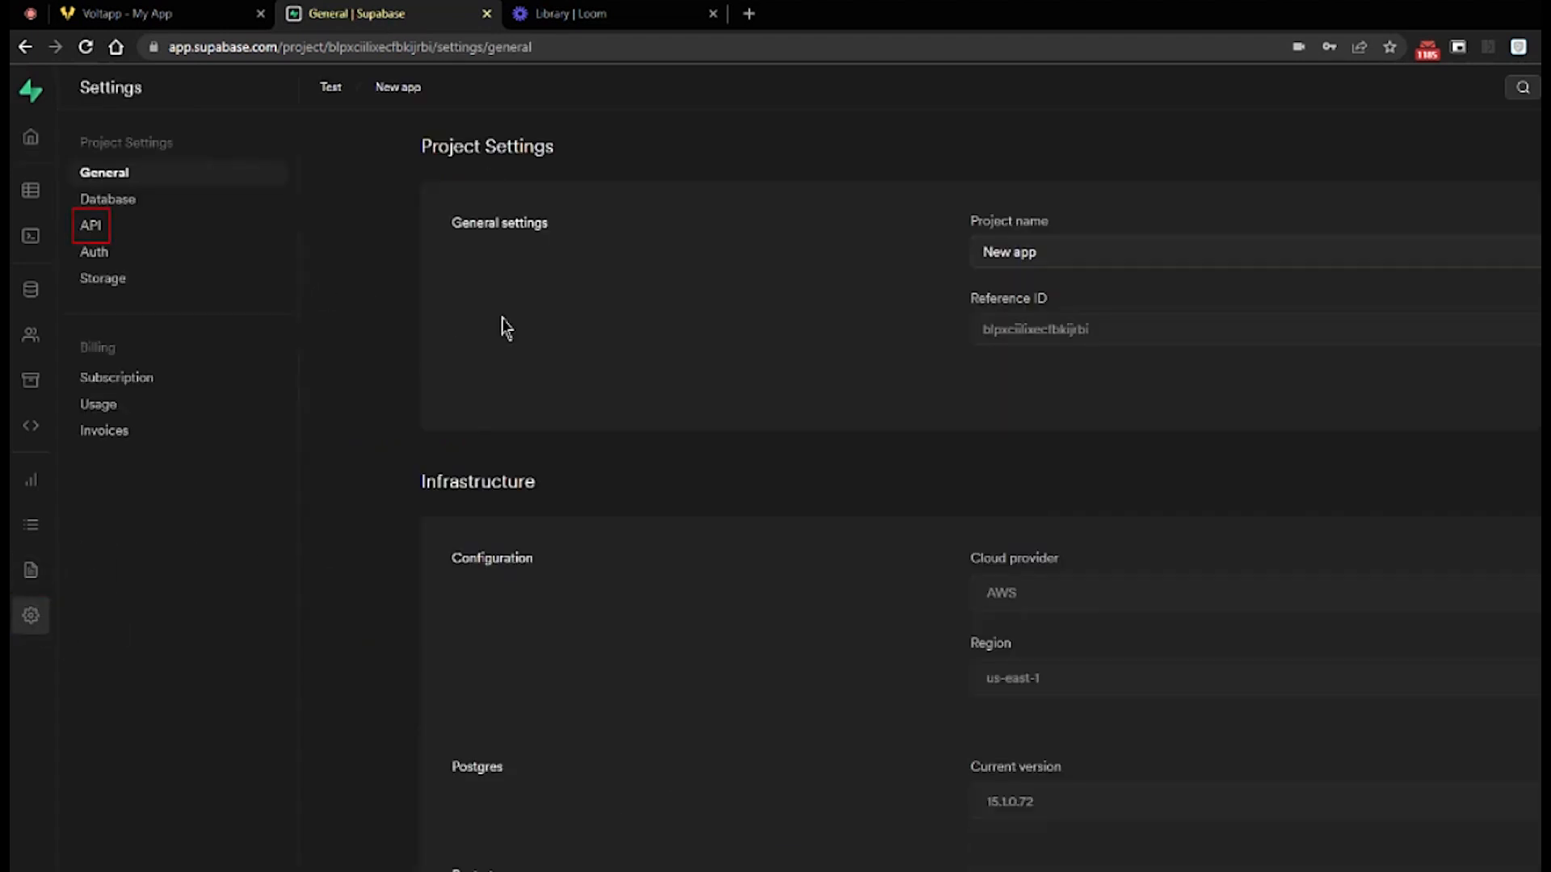
scroll(987, 497, "down", 1)
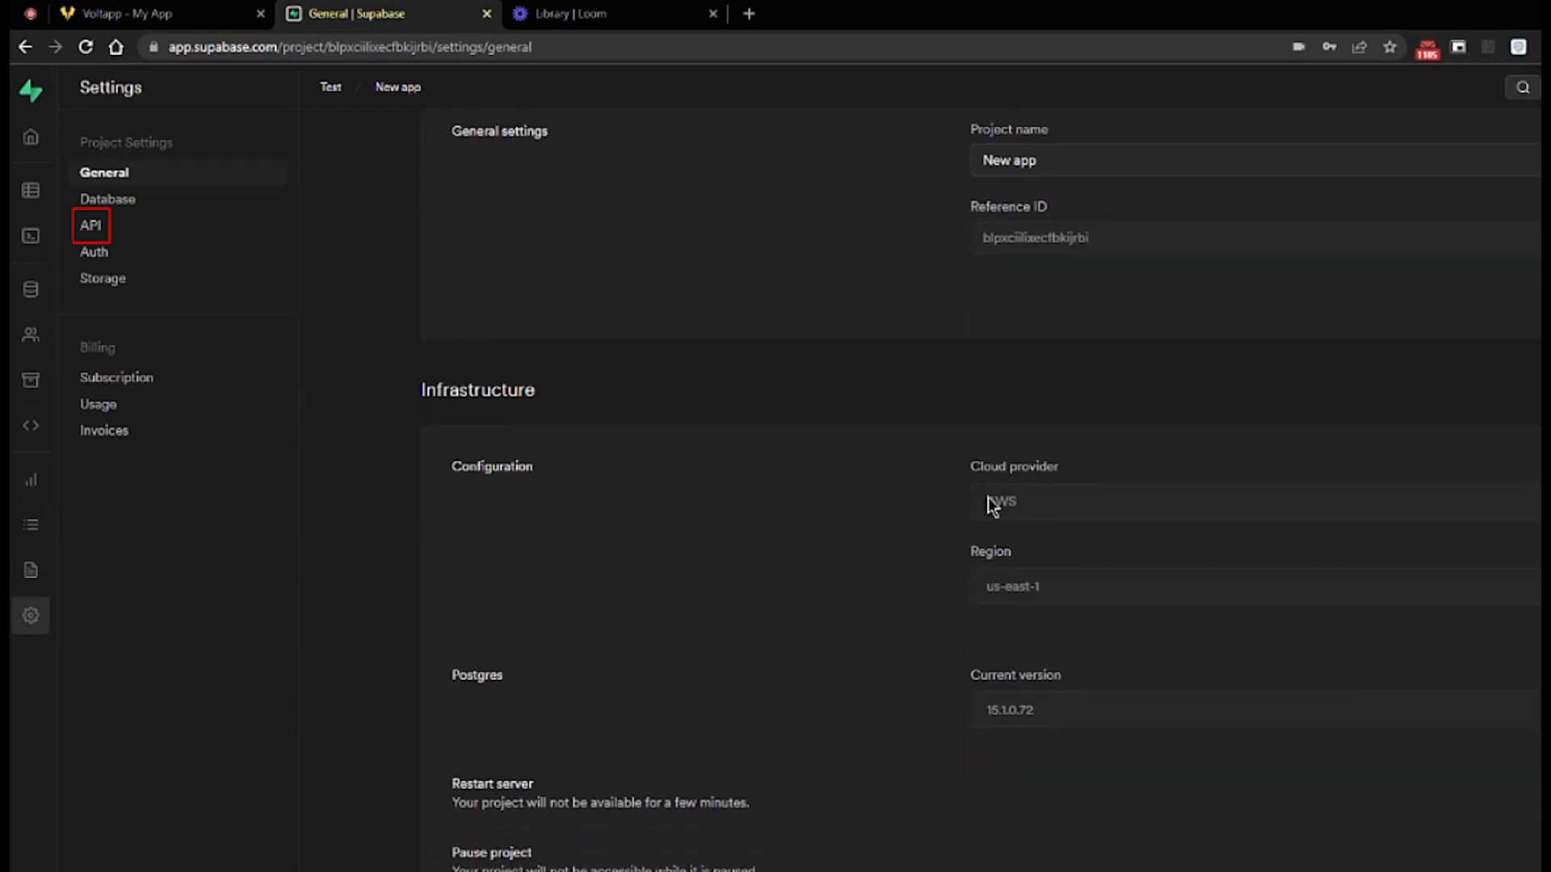
left_click(125, 222)
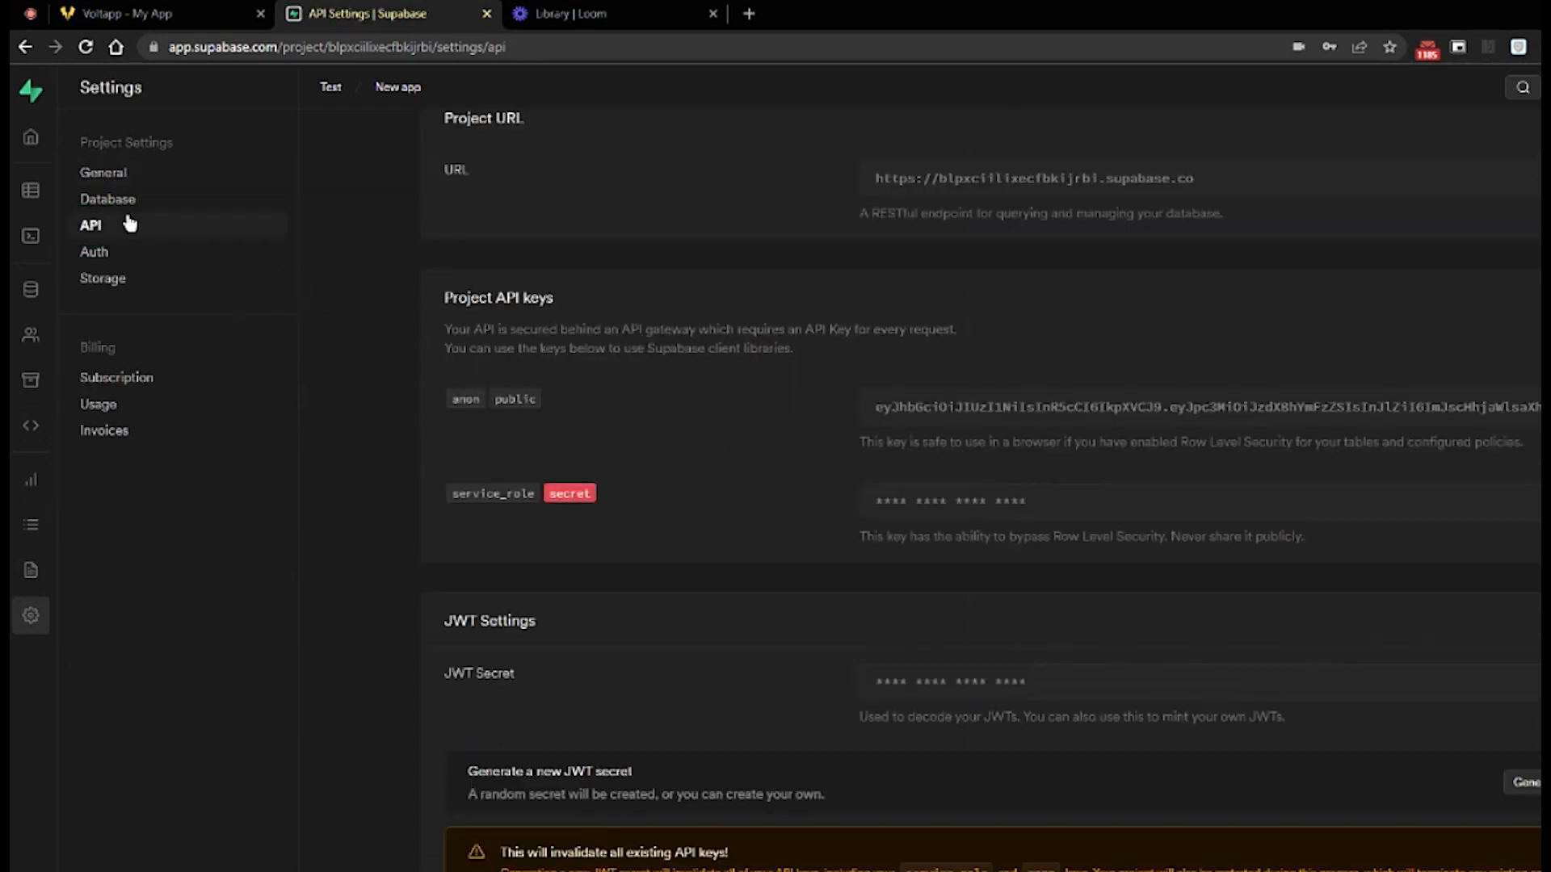
scroll(832, 485, "down", 1)
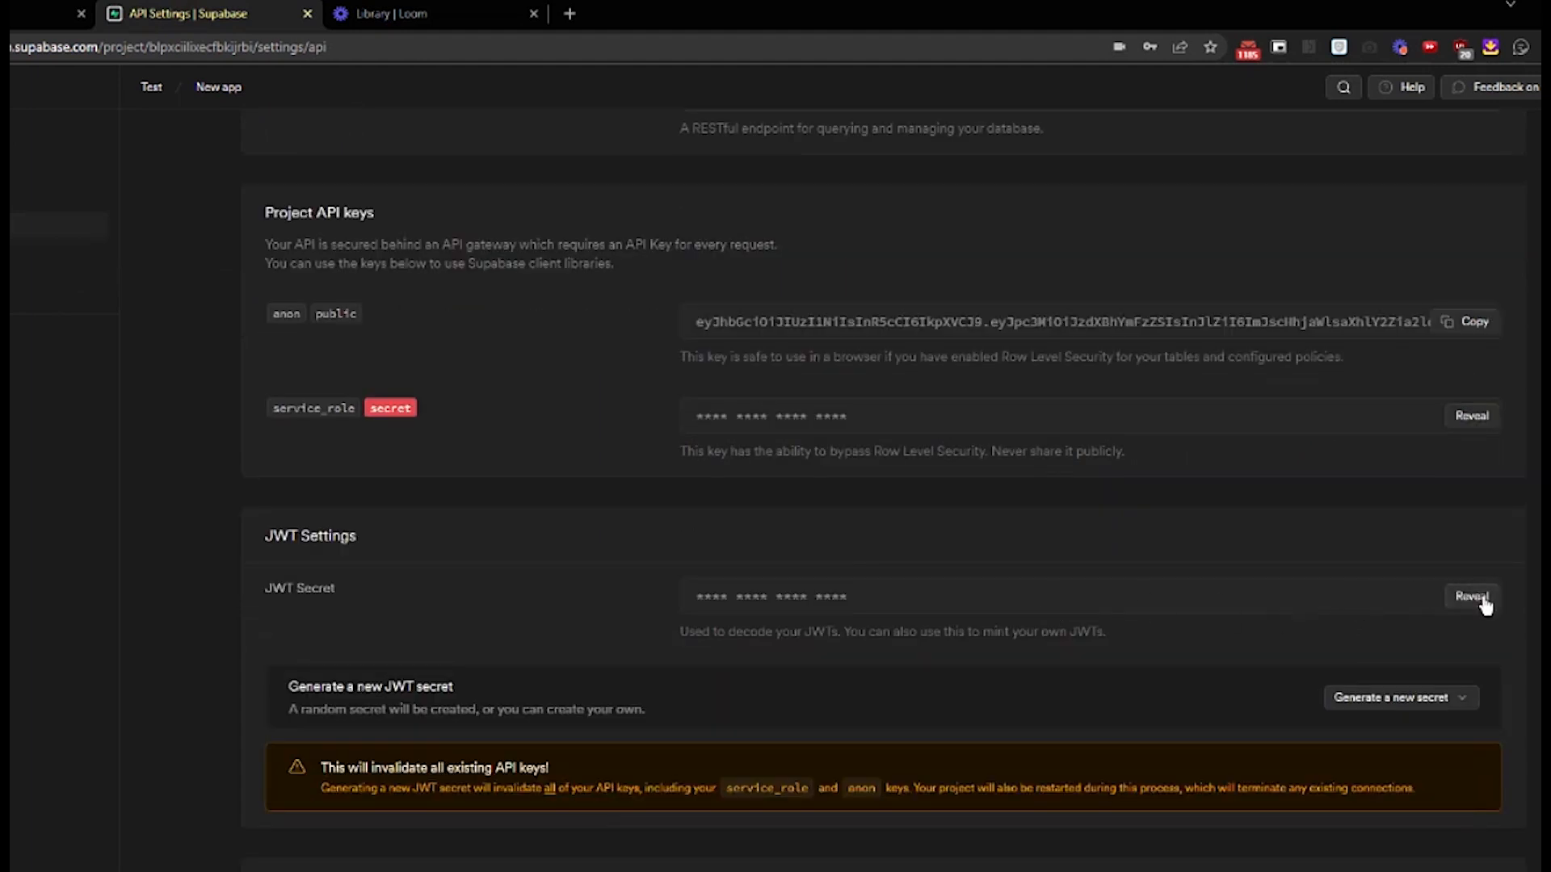
left_click(1472, 597)
left_click(1475, 598)
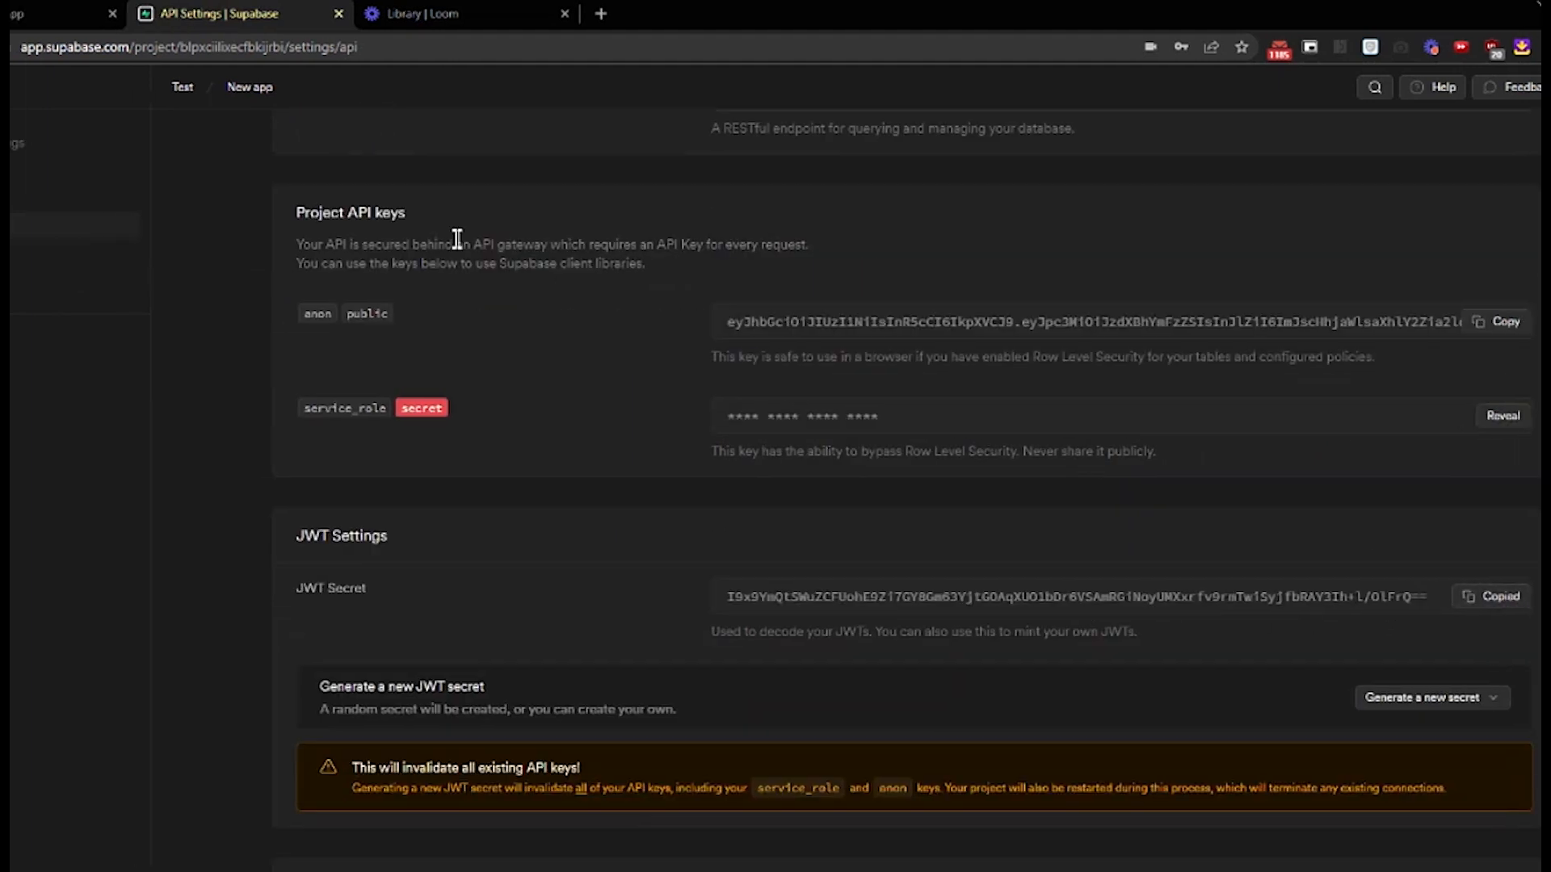
left_click(176, 17)
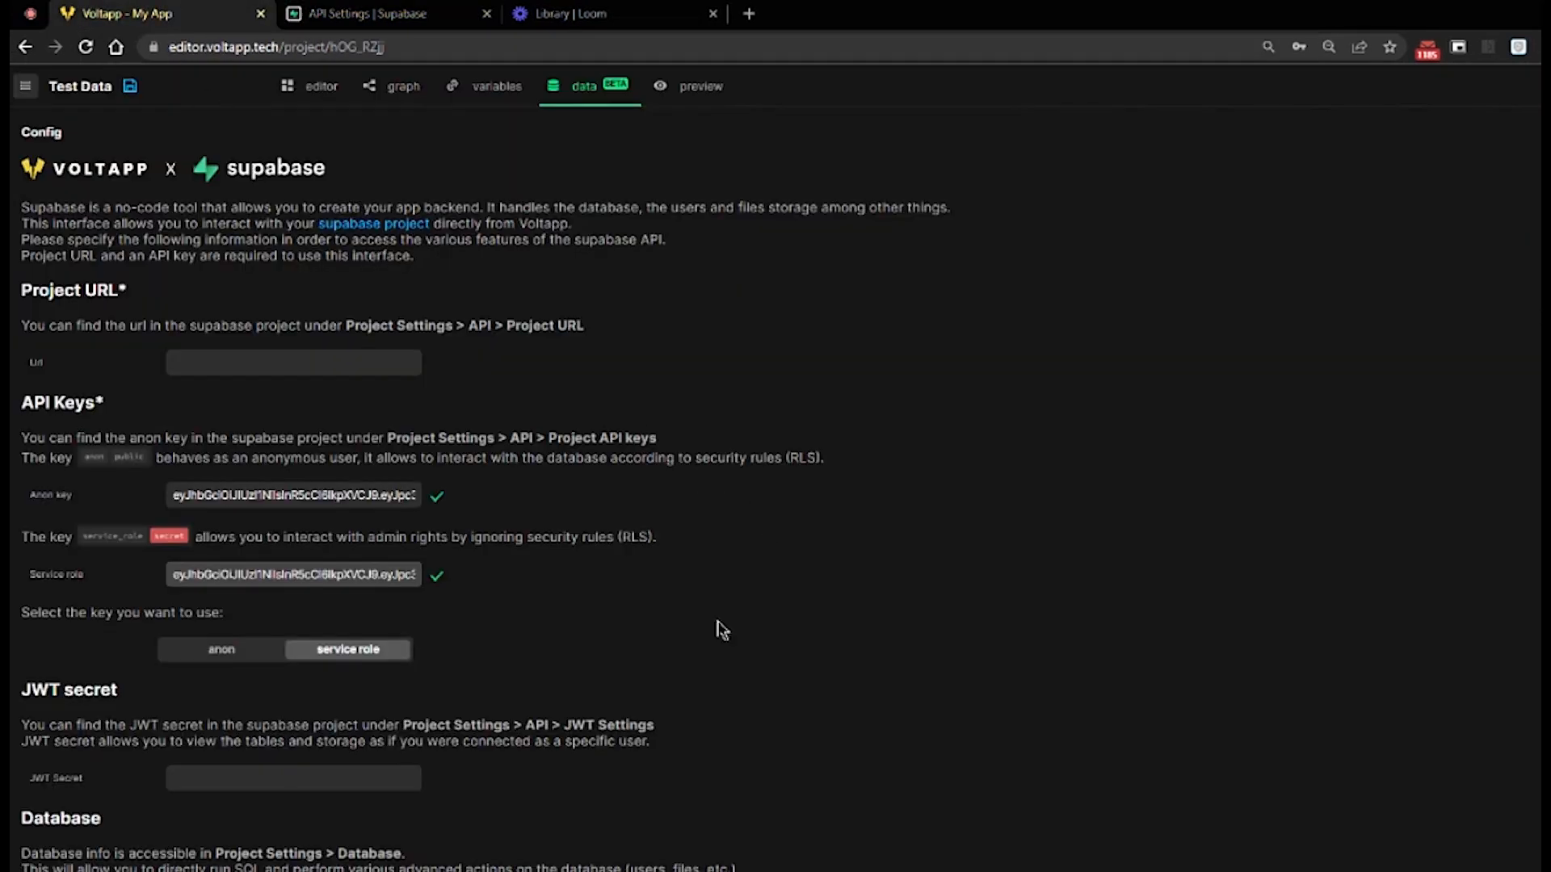
left_click(352, 778)
key("ctrl+v")
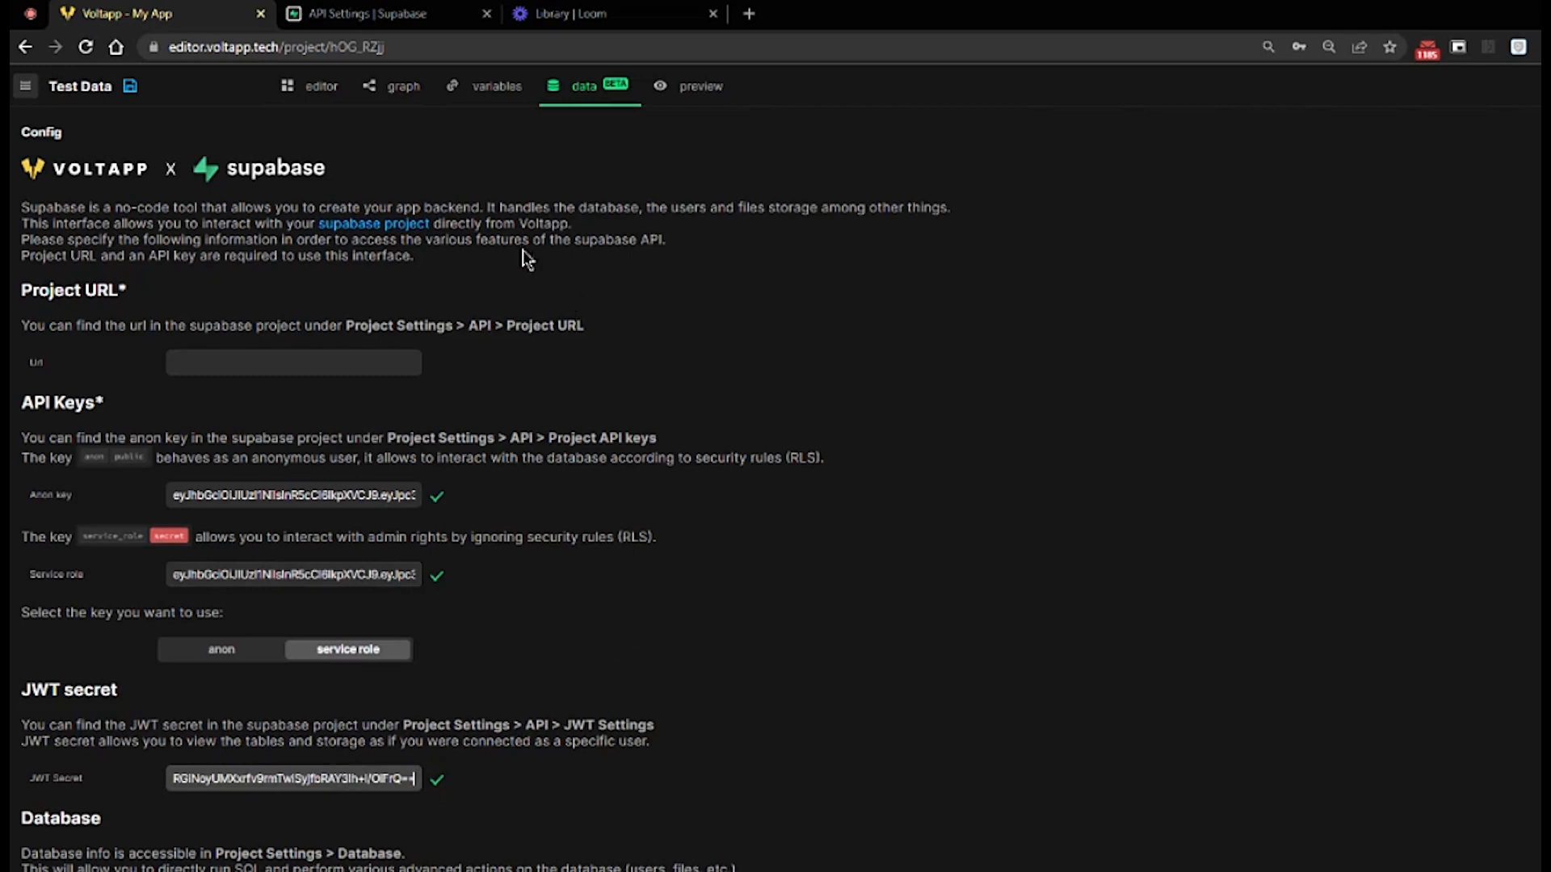
Copy the project URL from the Supabase API settings into the Project URL field of the Voltapp configuration
left_click(420, 21)
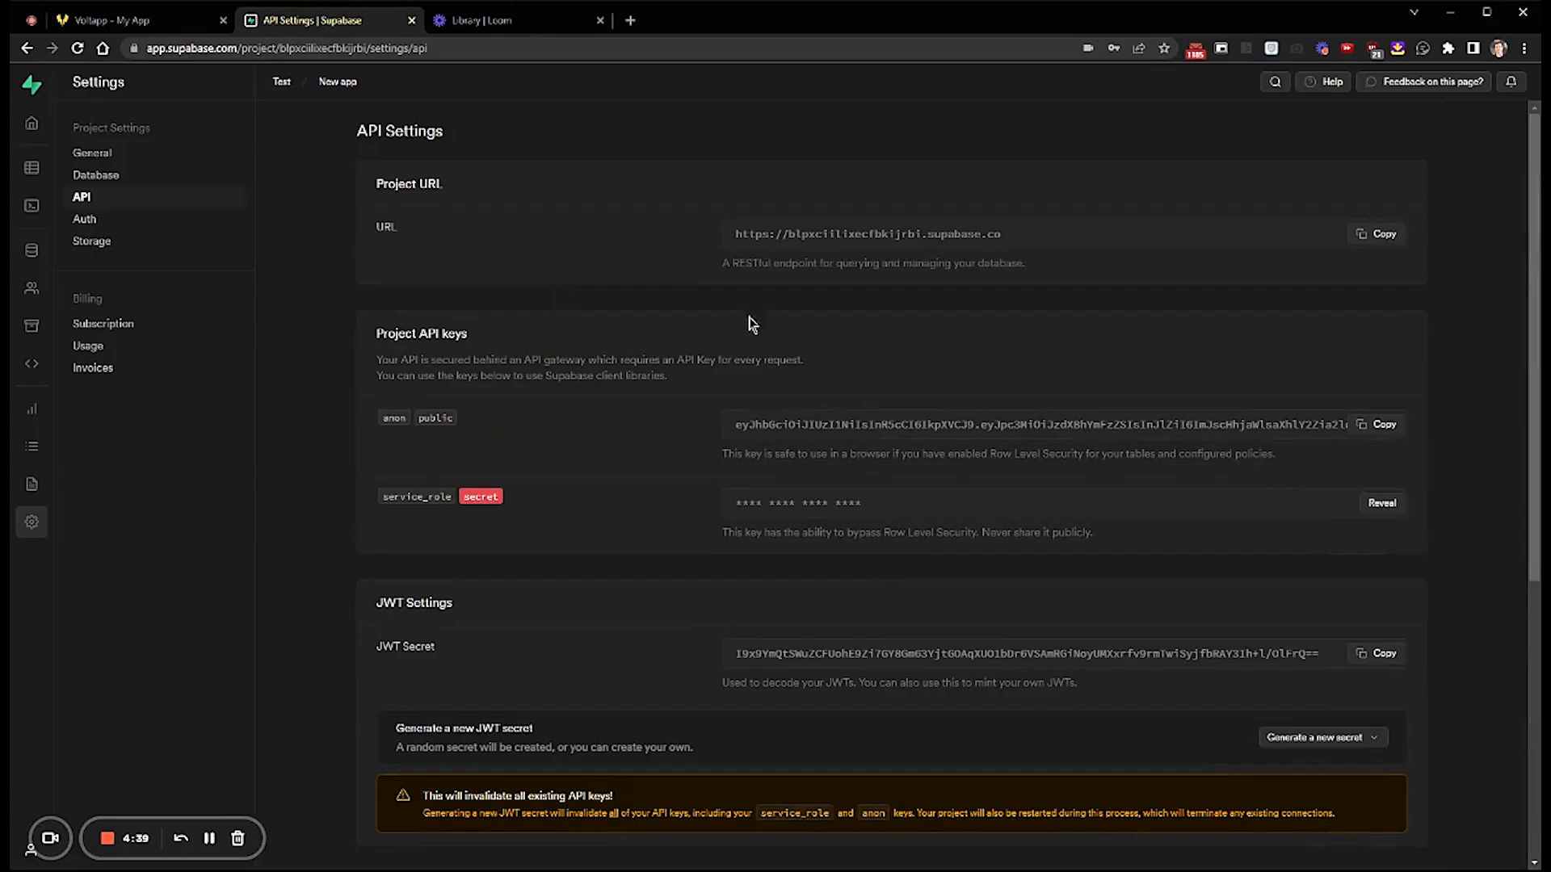
left_click(1373, 234)
left_click(171, 23)
left_click(312, 355)
key("ctrl+v")
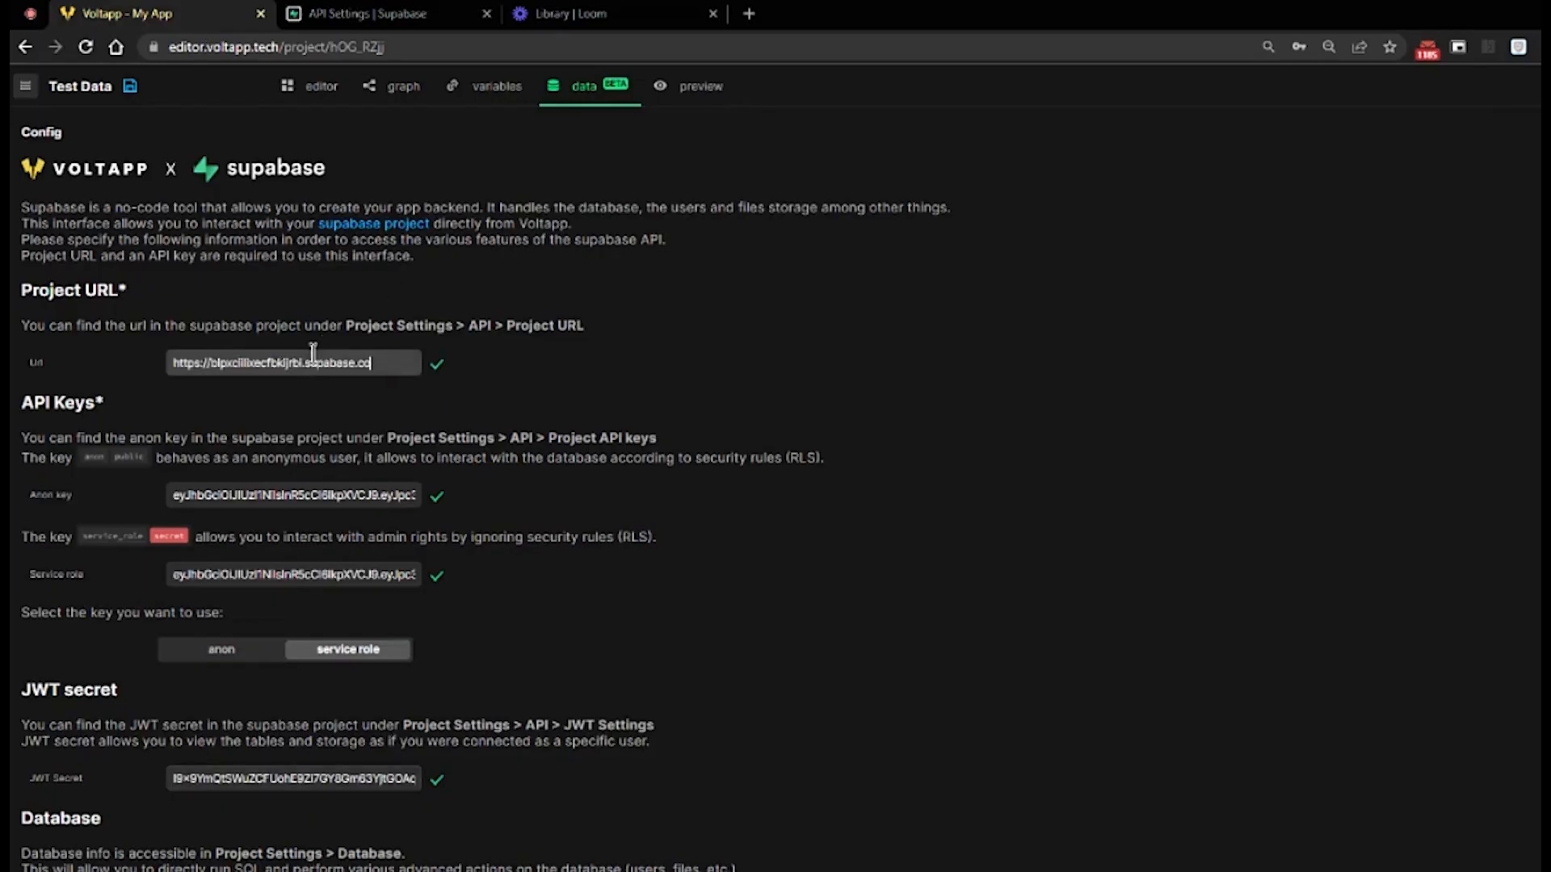
Copy the host address from the Supabase database settings into the Host field of Voltapp's database configuration
left_click(416, 20)
scroll(900, 589, "down", 8)
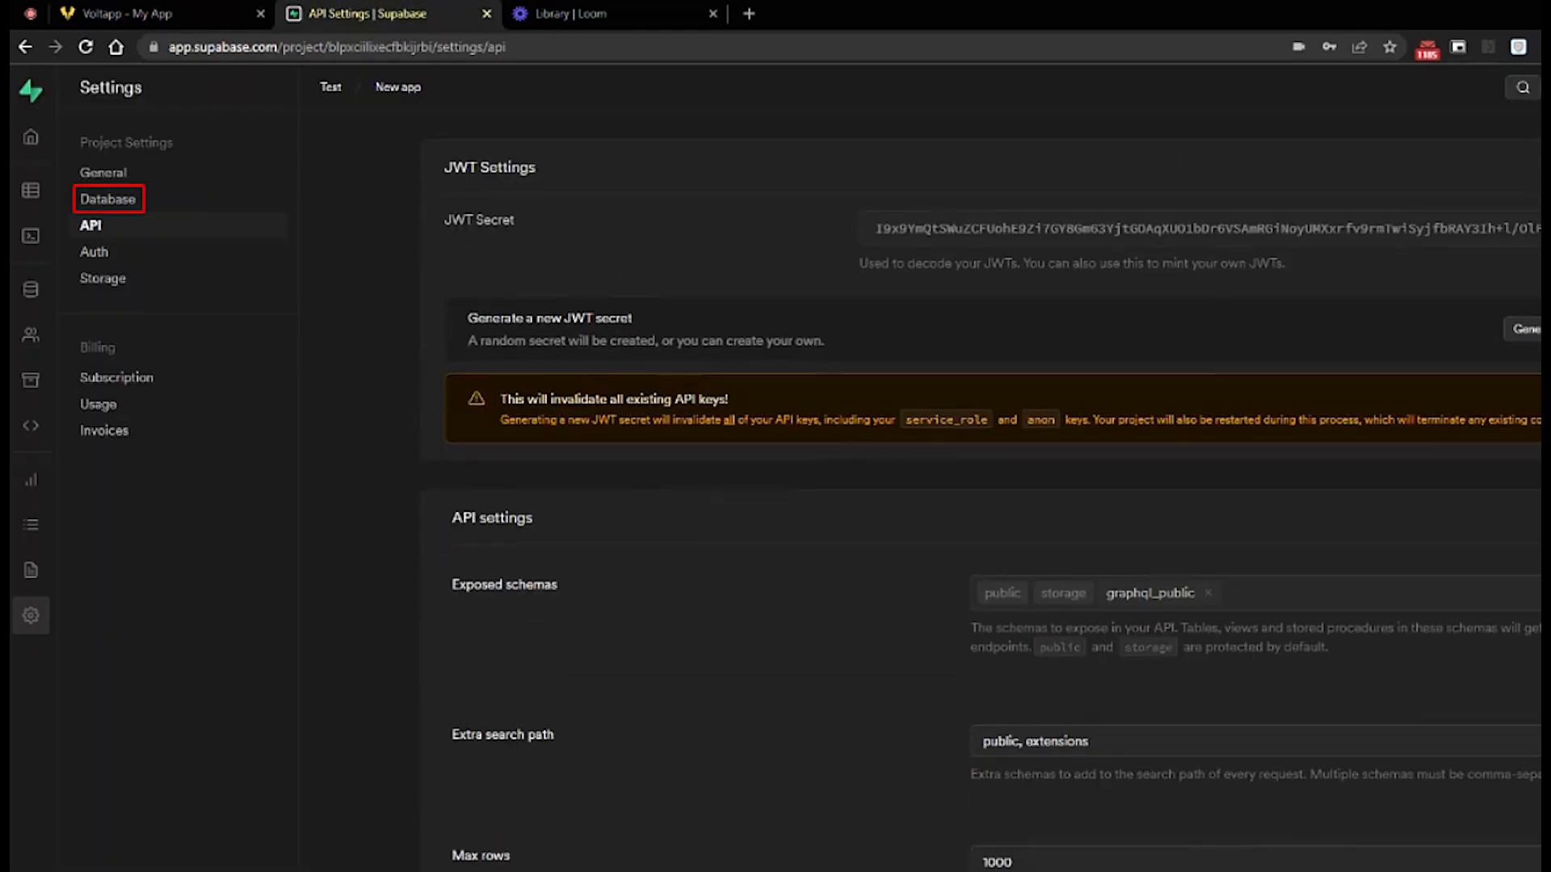
left_click(147, 205)
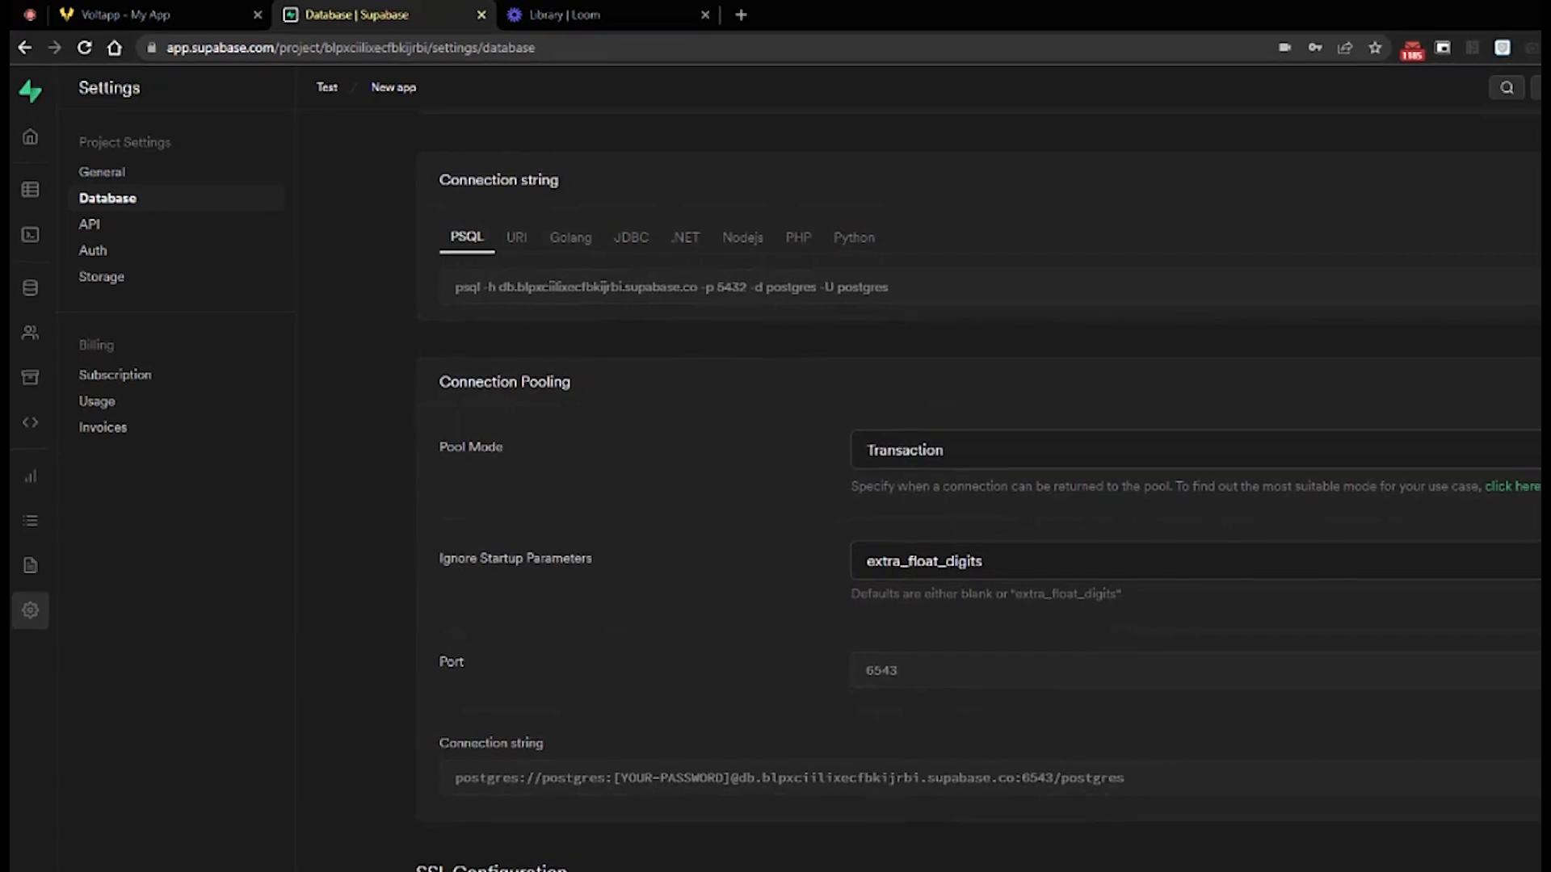
scroll(977, 491, "up", 2)
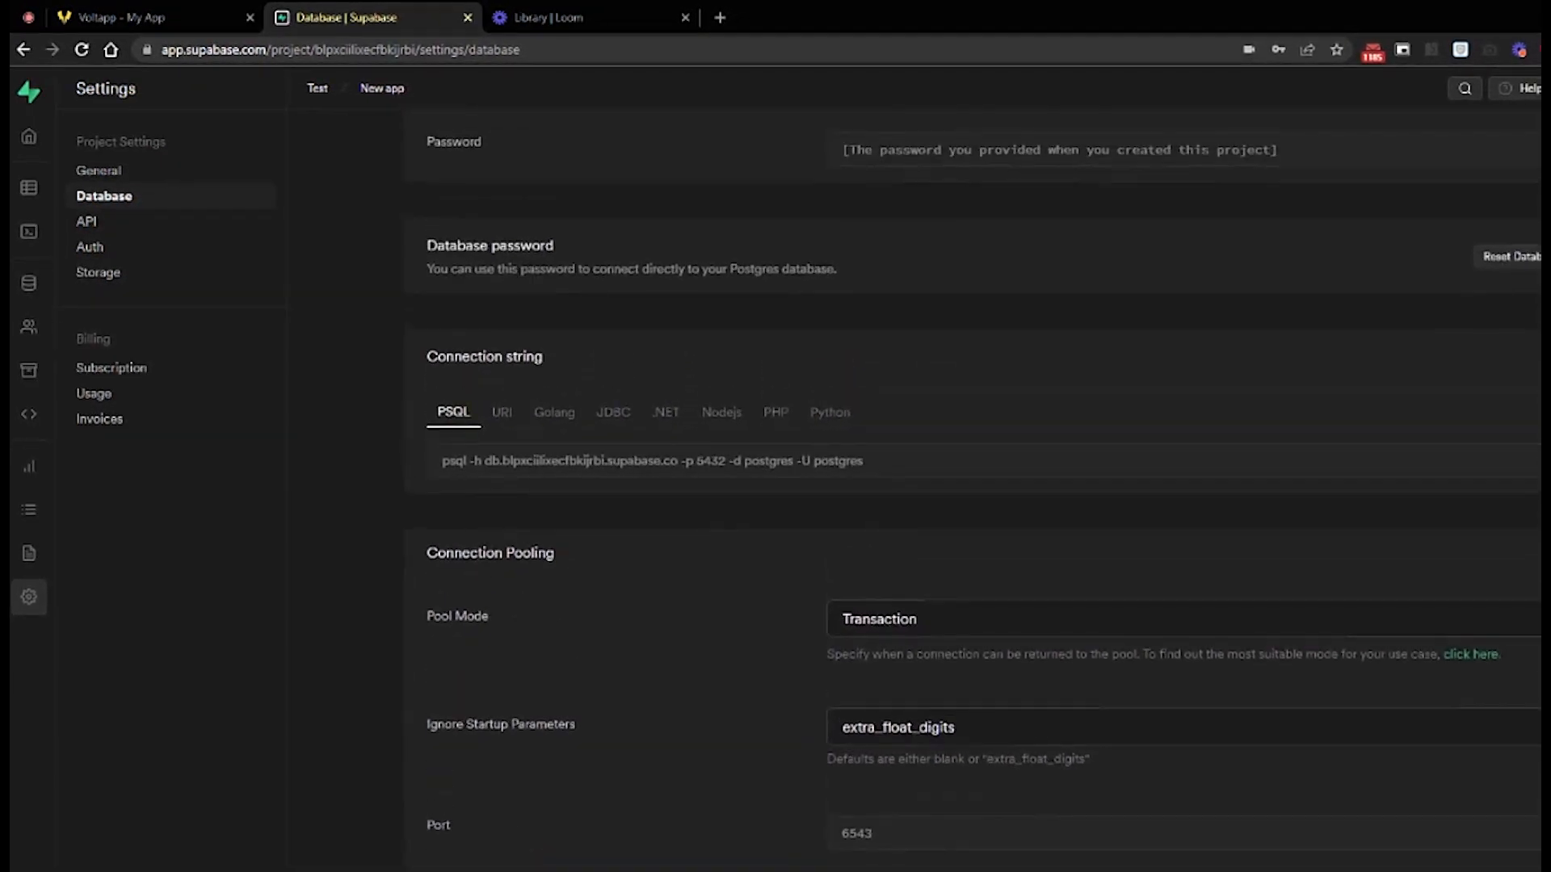
scroll(1366, 355, "up", 4)
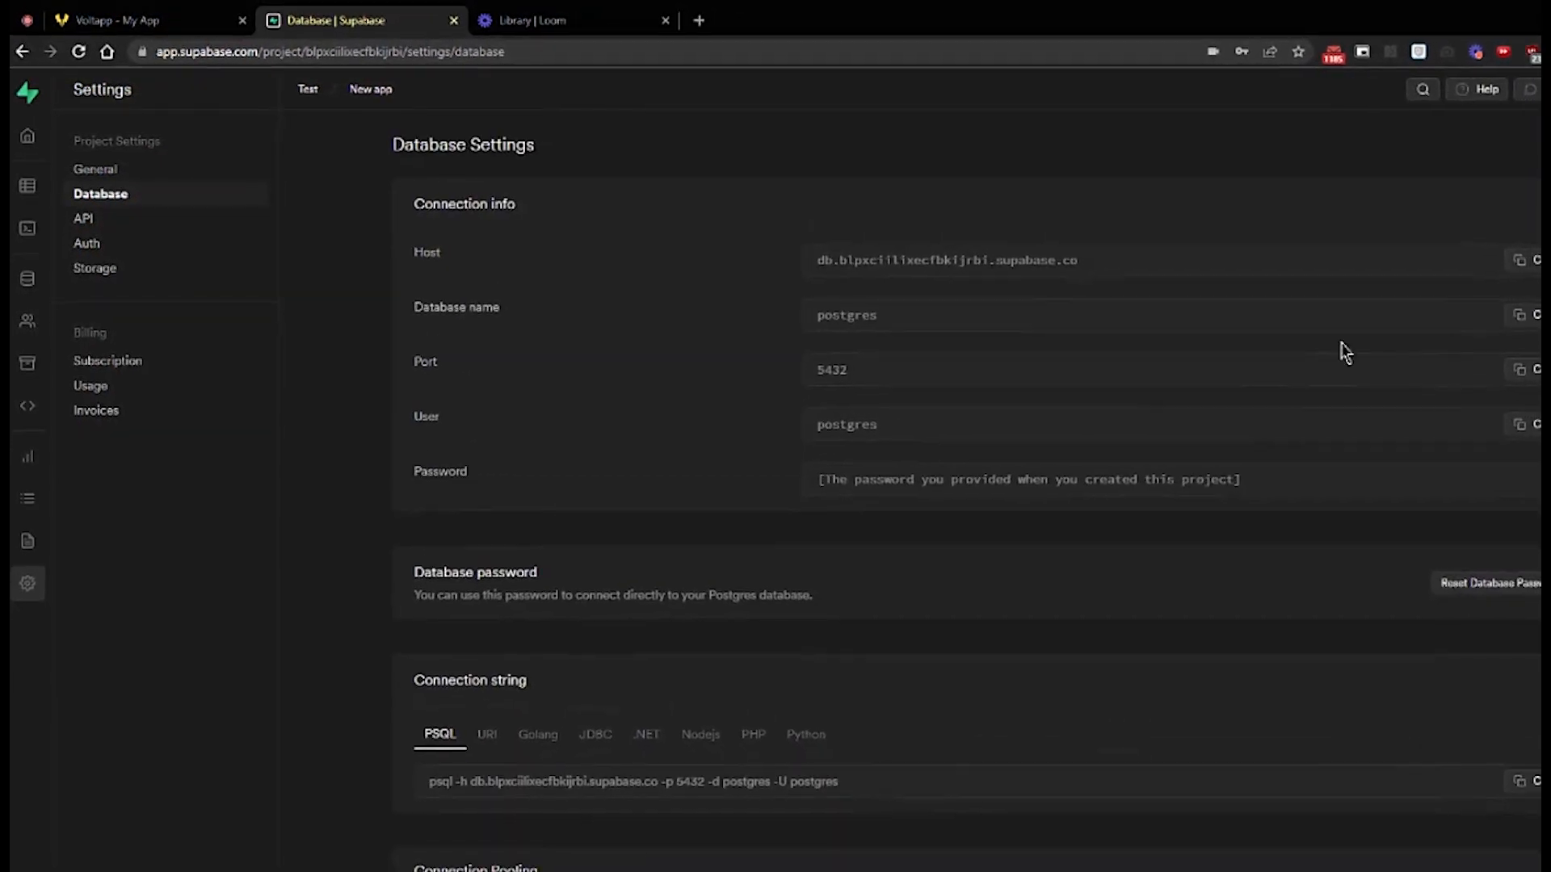
left_click(1527, 267)
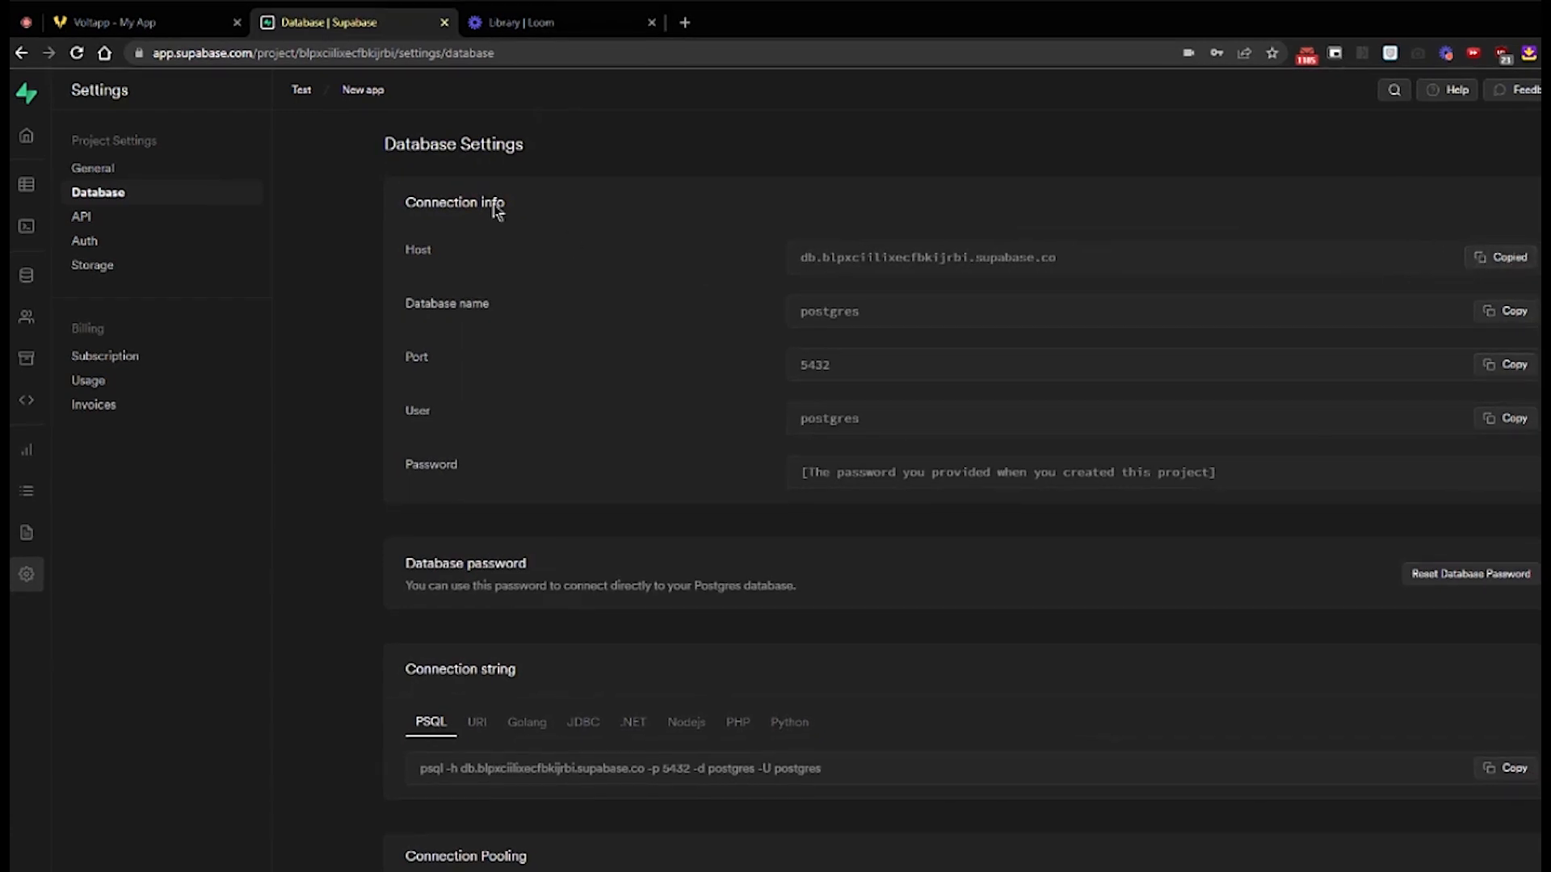
left_click(198, 26)
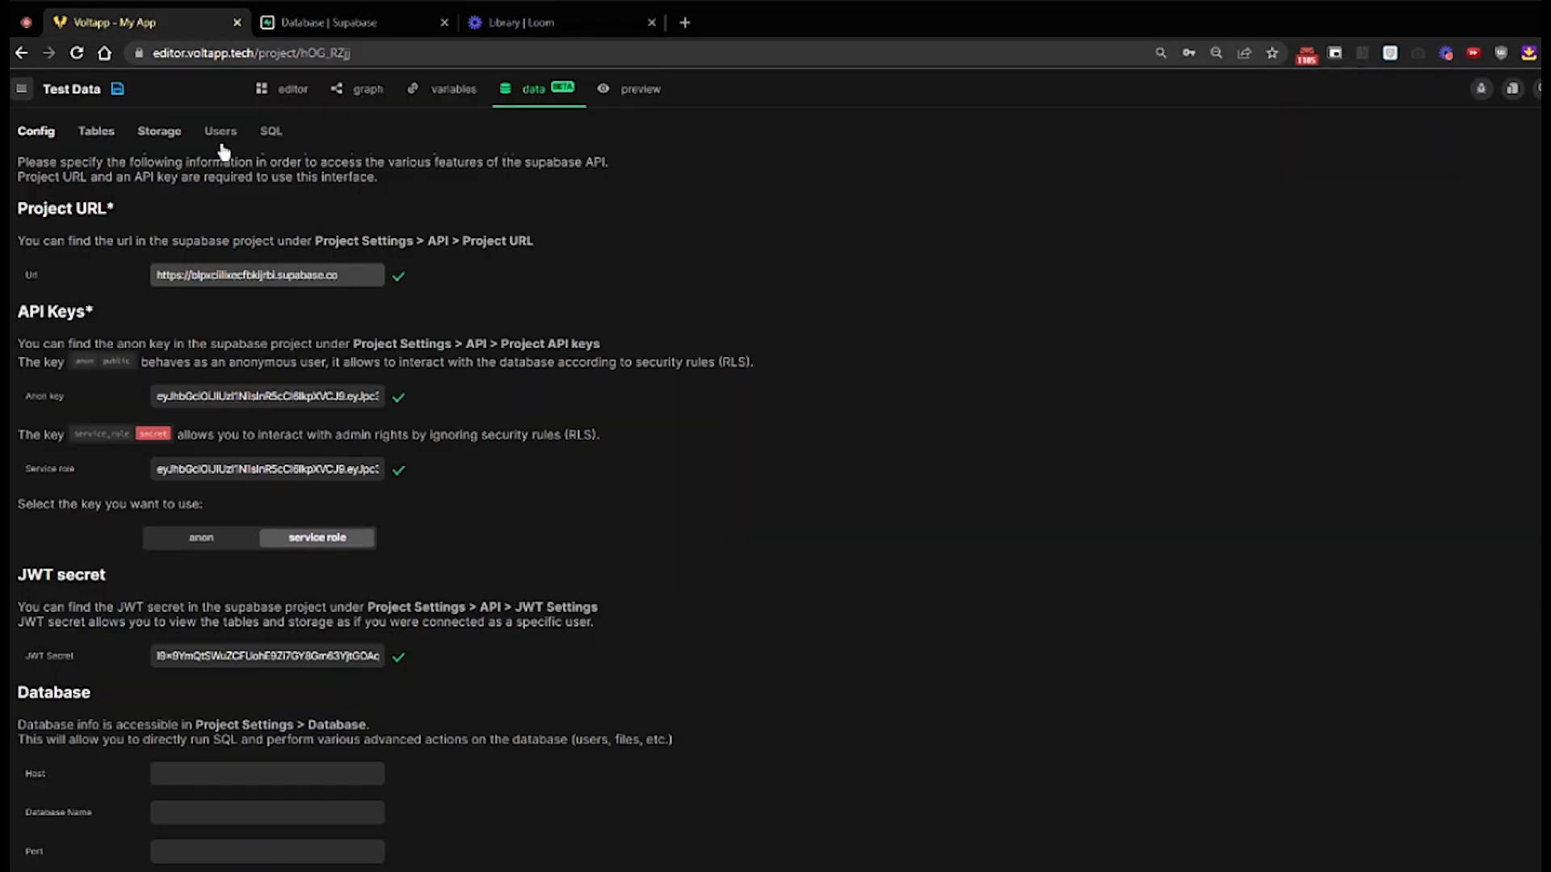
left_click(267, 774)
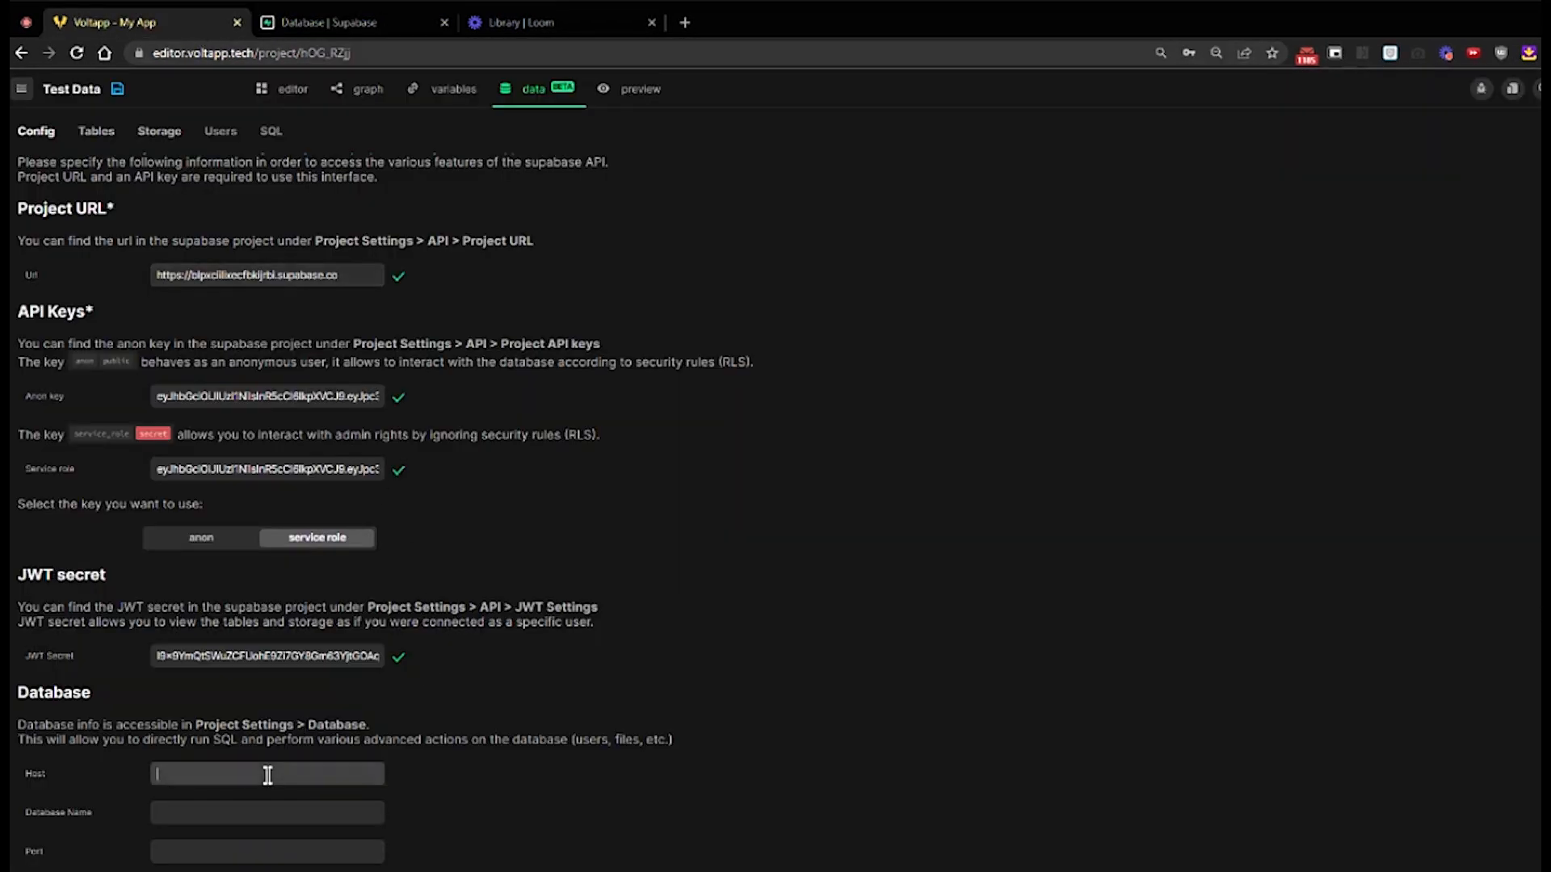
key("ctrl+v")
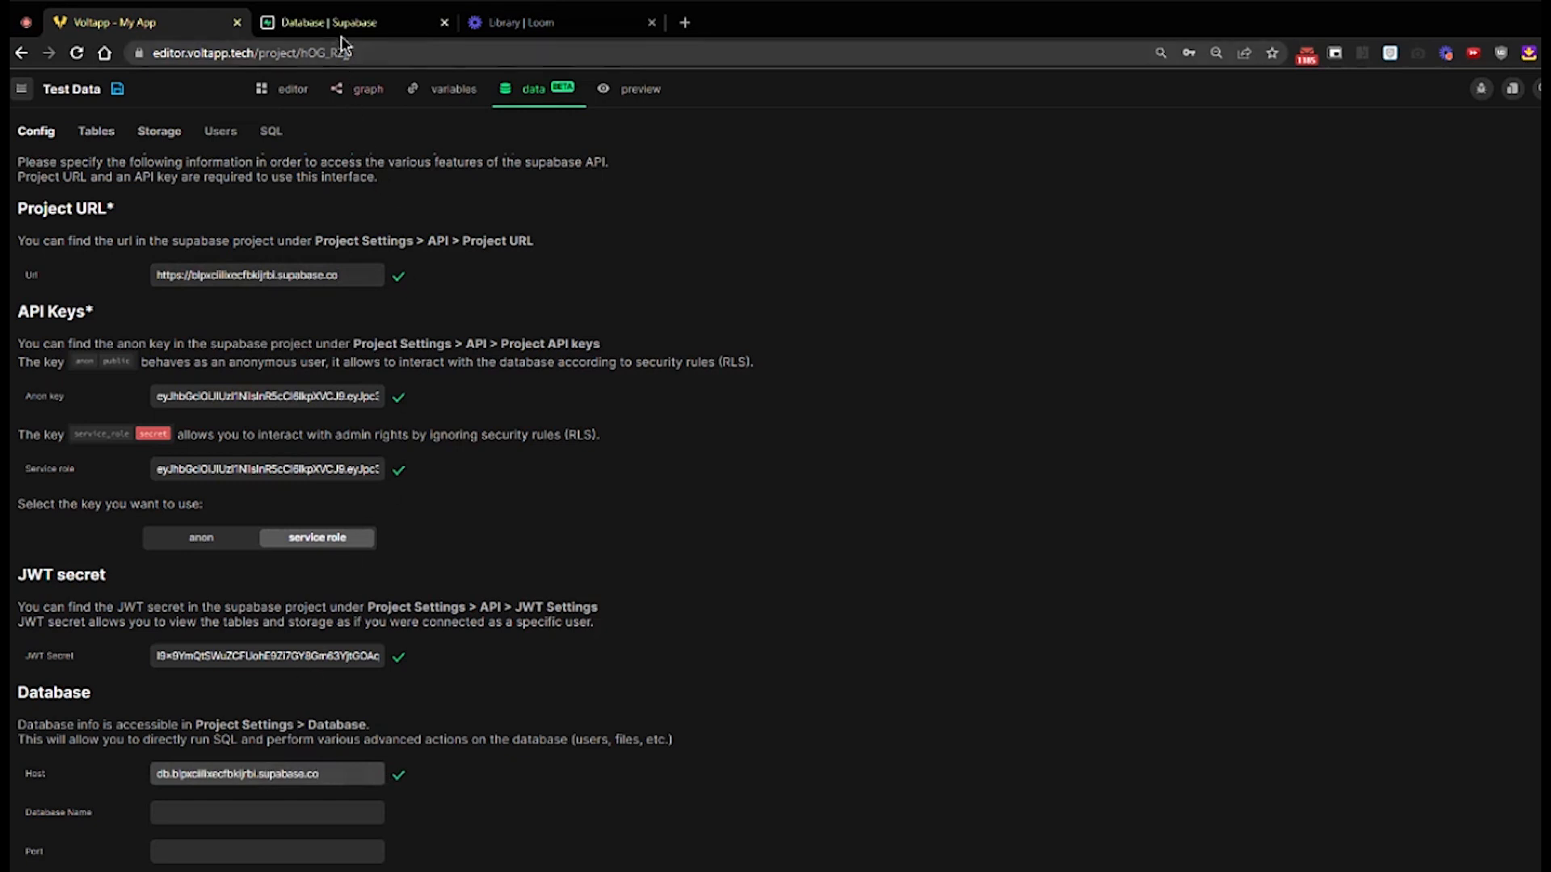
Copy the database name postgres from the Supabase connection info into Voltapp's Database Name field
left_click(391, 33)
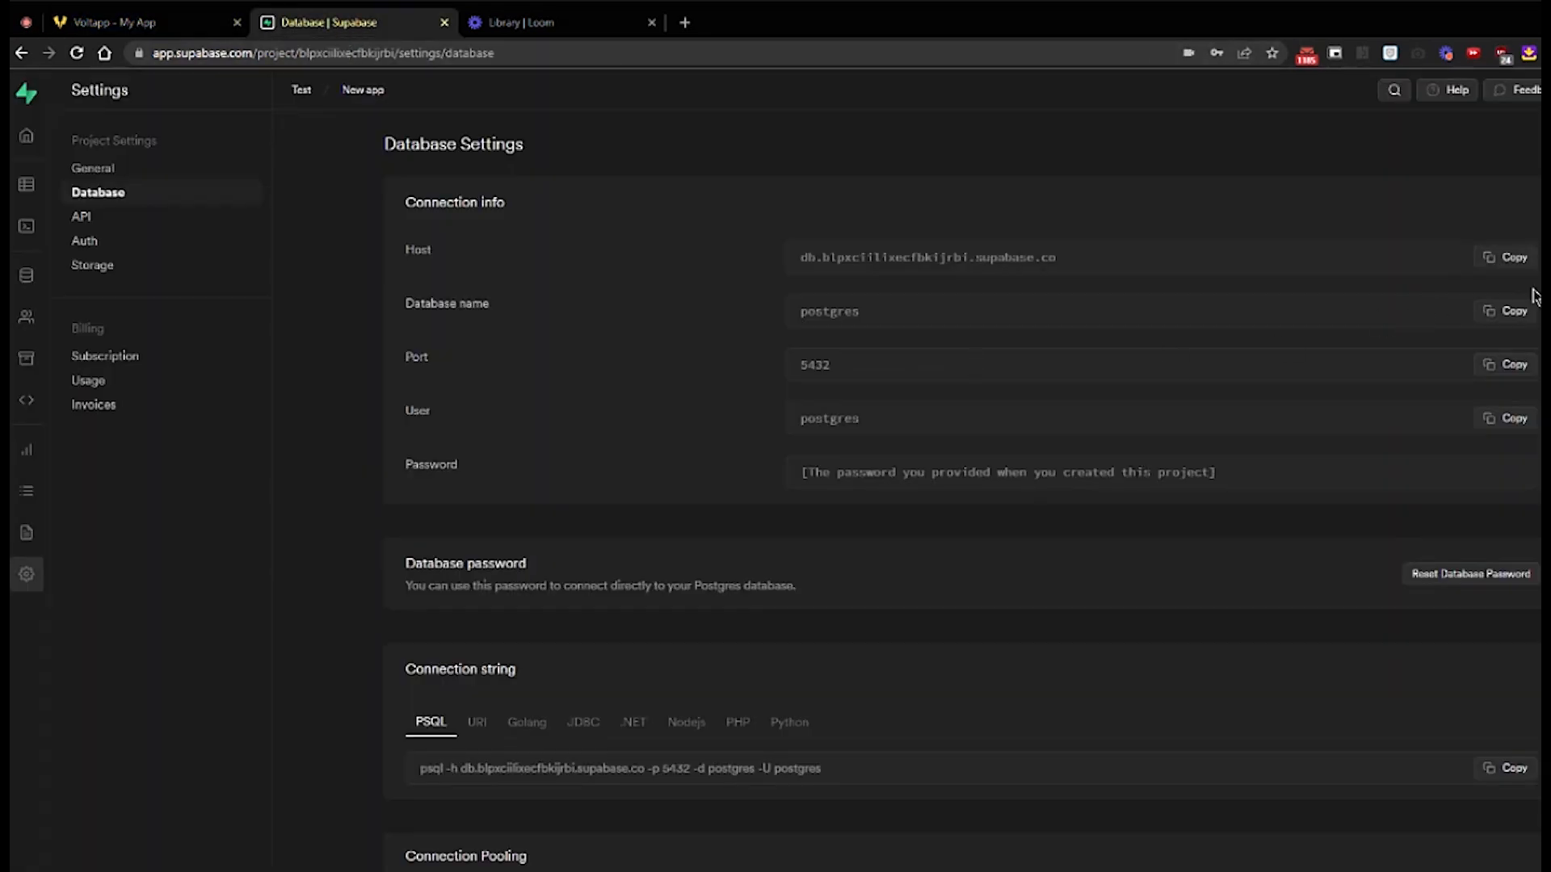
left_click(1513, 311)
left_click(129, 24)
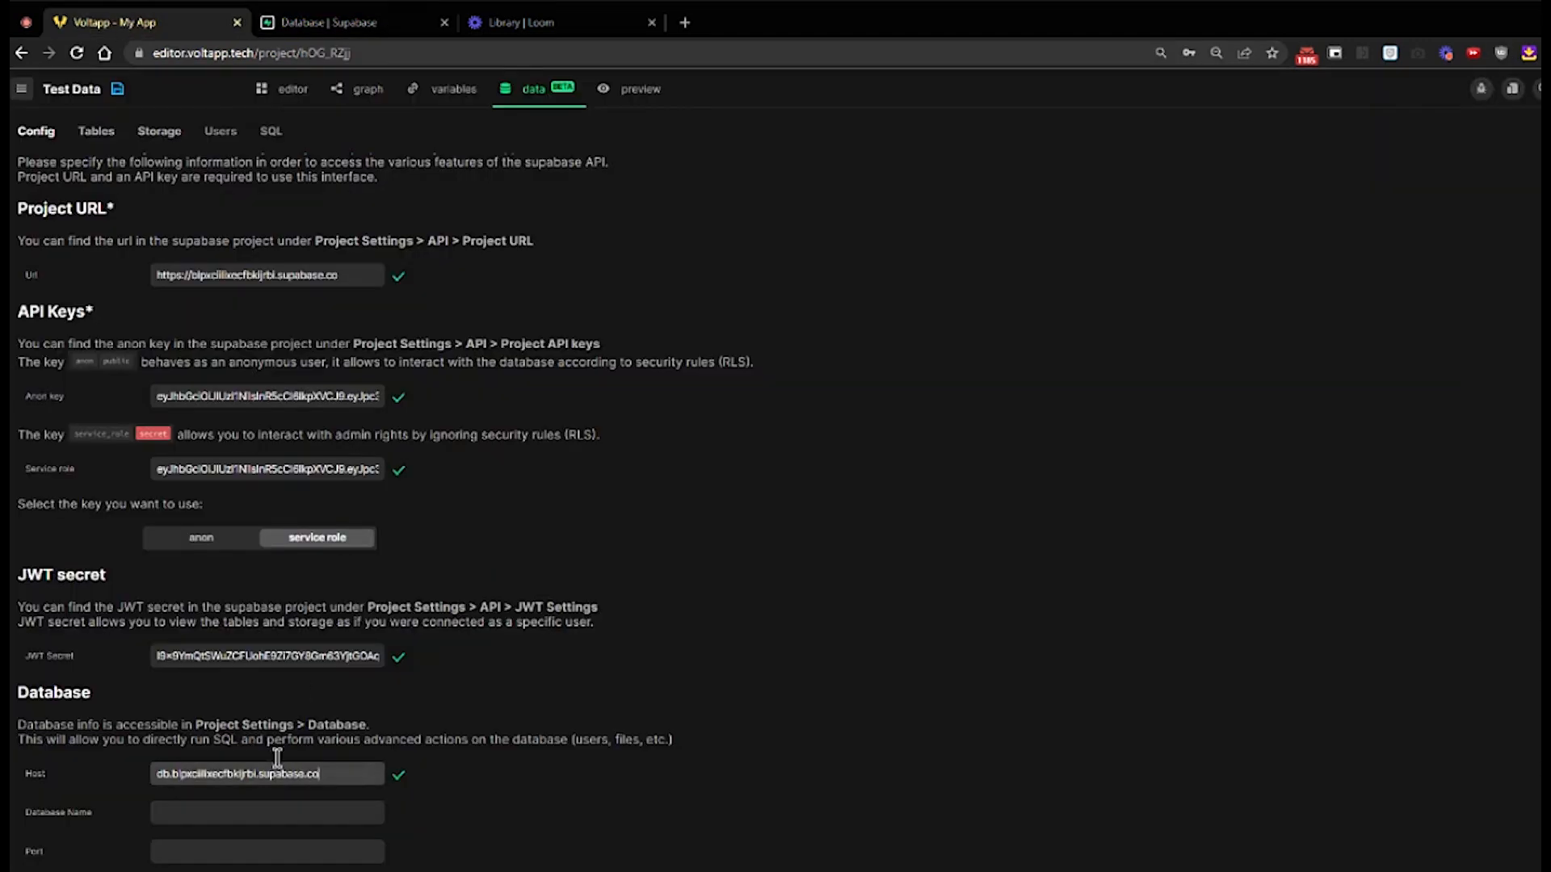
left_click(259, 814)
key("ctrl+v")
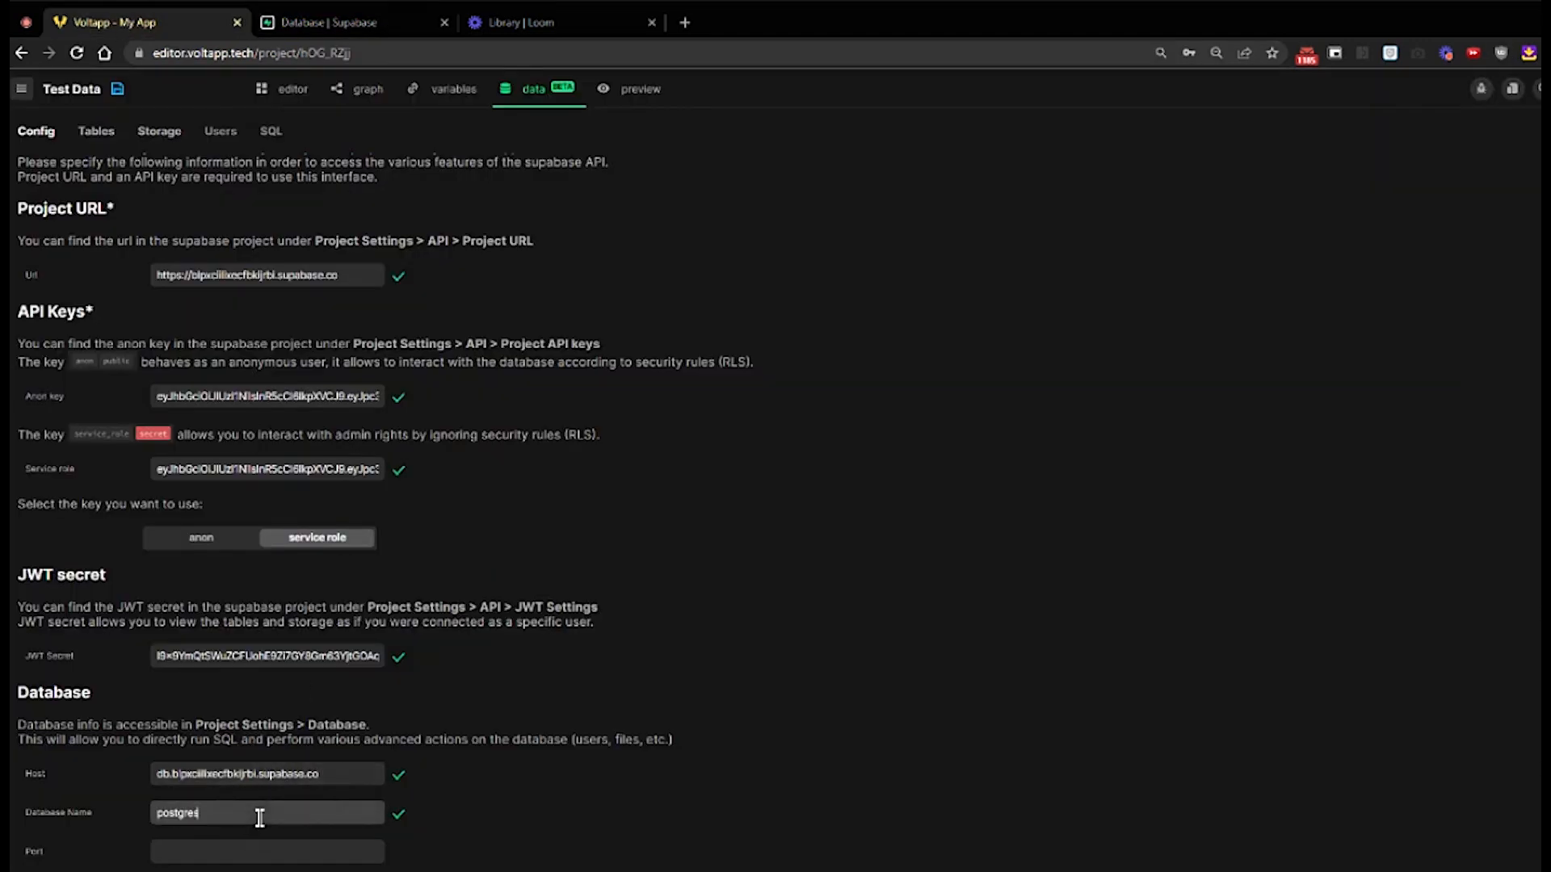
Copy the port 5432 from the Supabase connection info into Voltapp's Port field
left_click(318, 32)
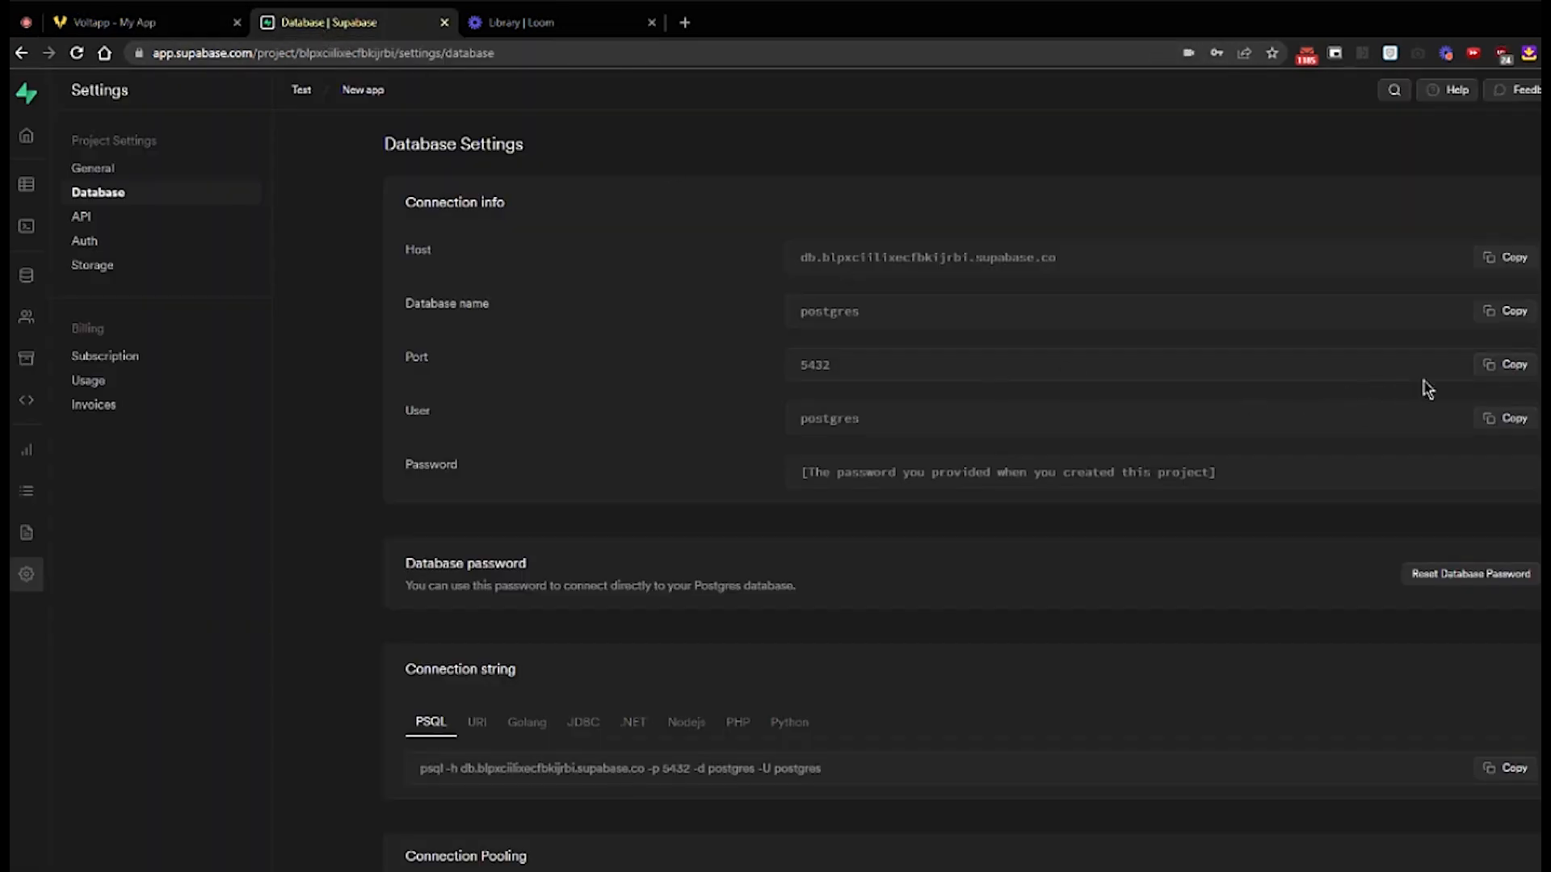
left_click(1507, 367)
left_click(194, 31)
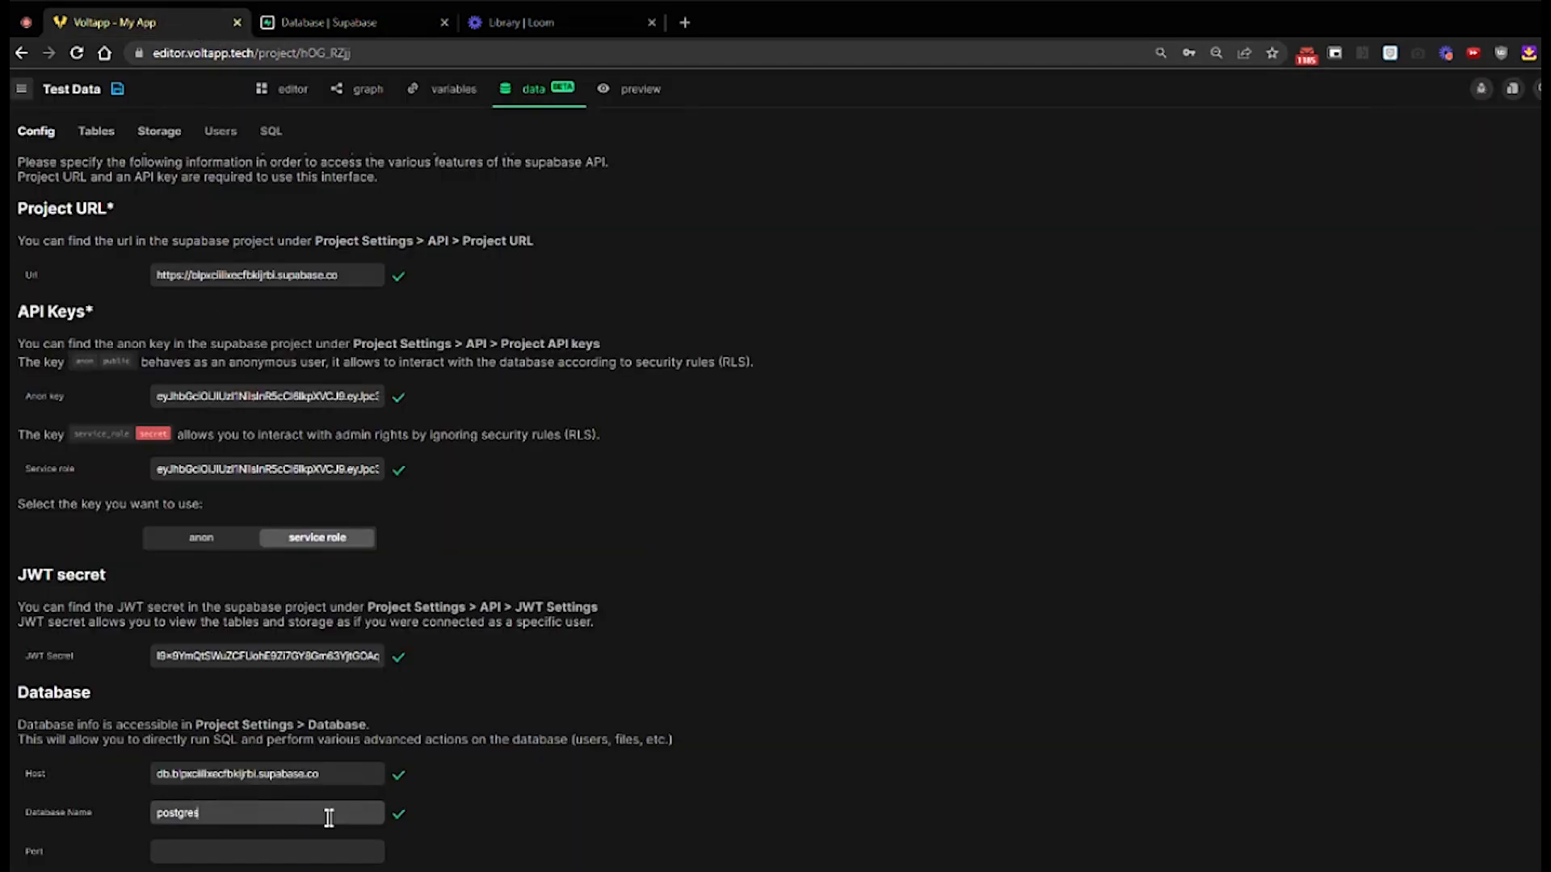
left_click(289, 852)
key("ctrl+v")
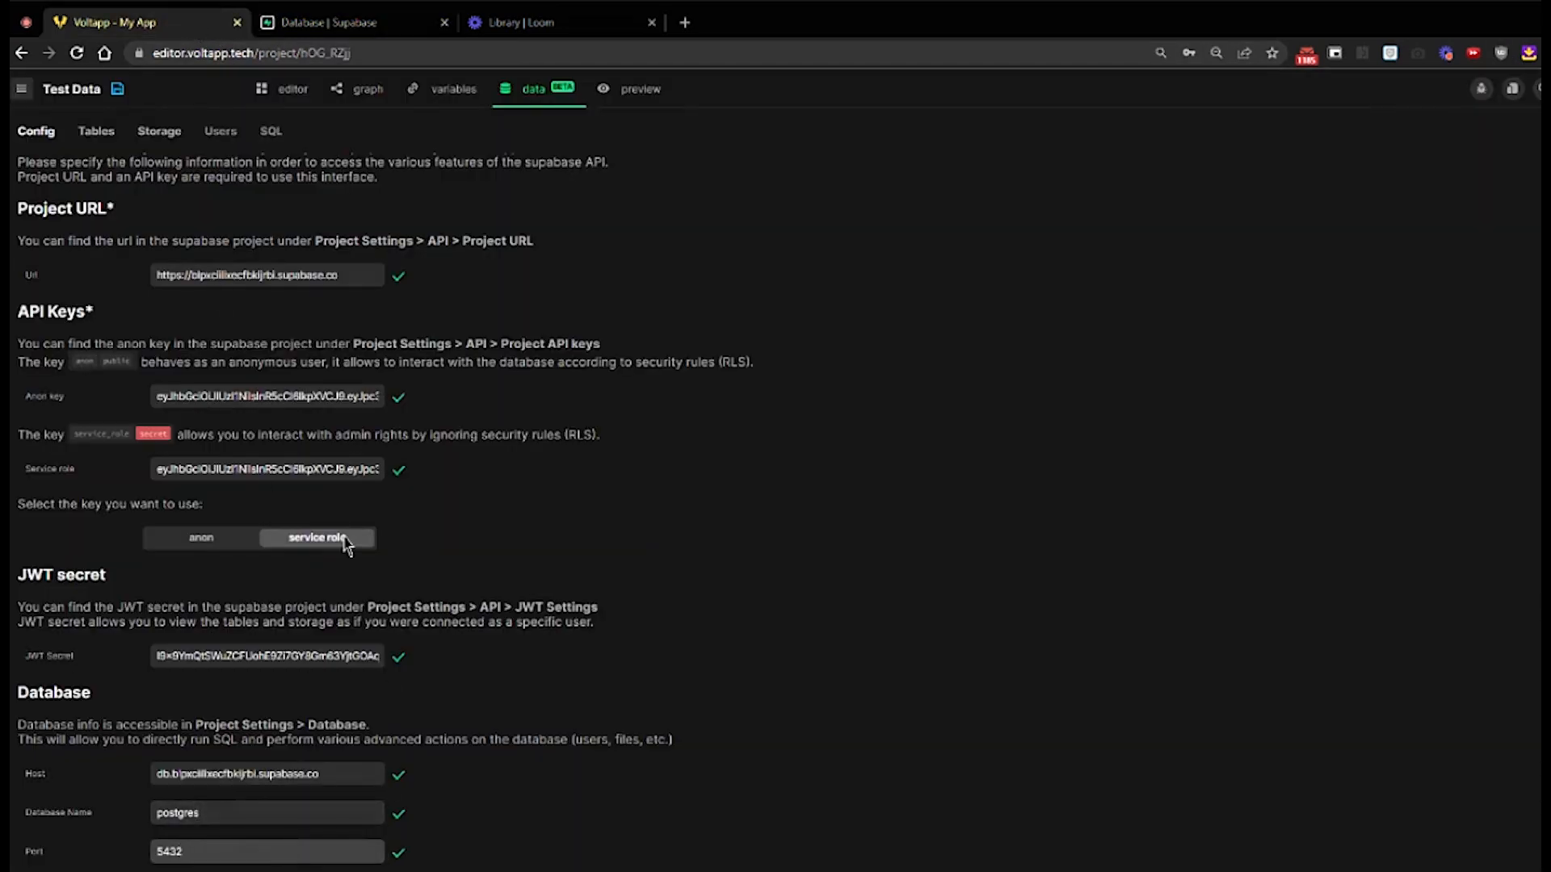
Copy the database user postgres from the Supabase connection info into Voltapp's User field
left_click(305, 22)
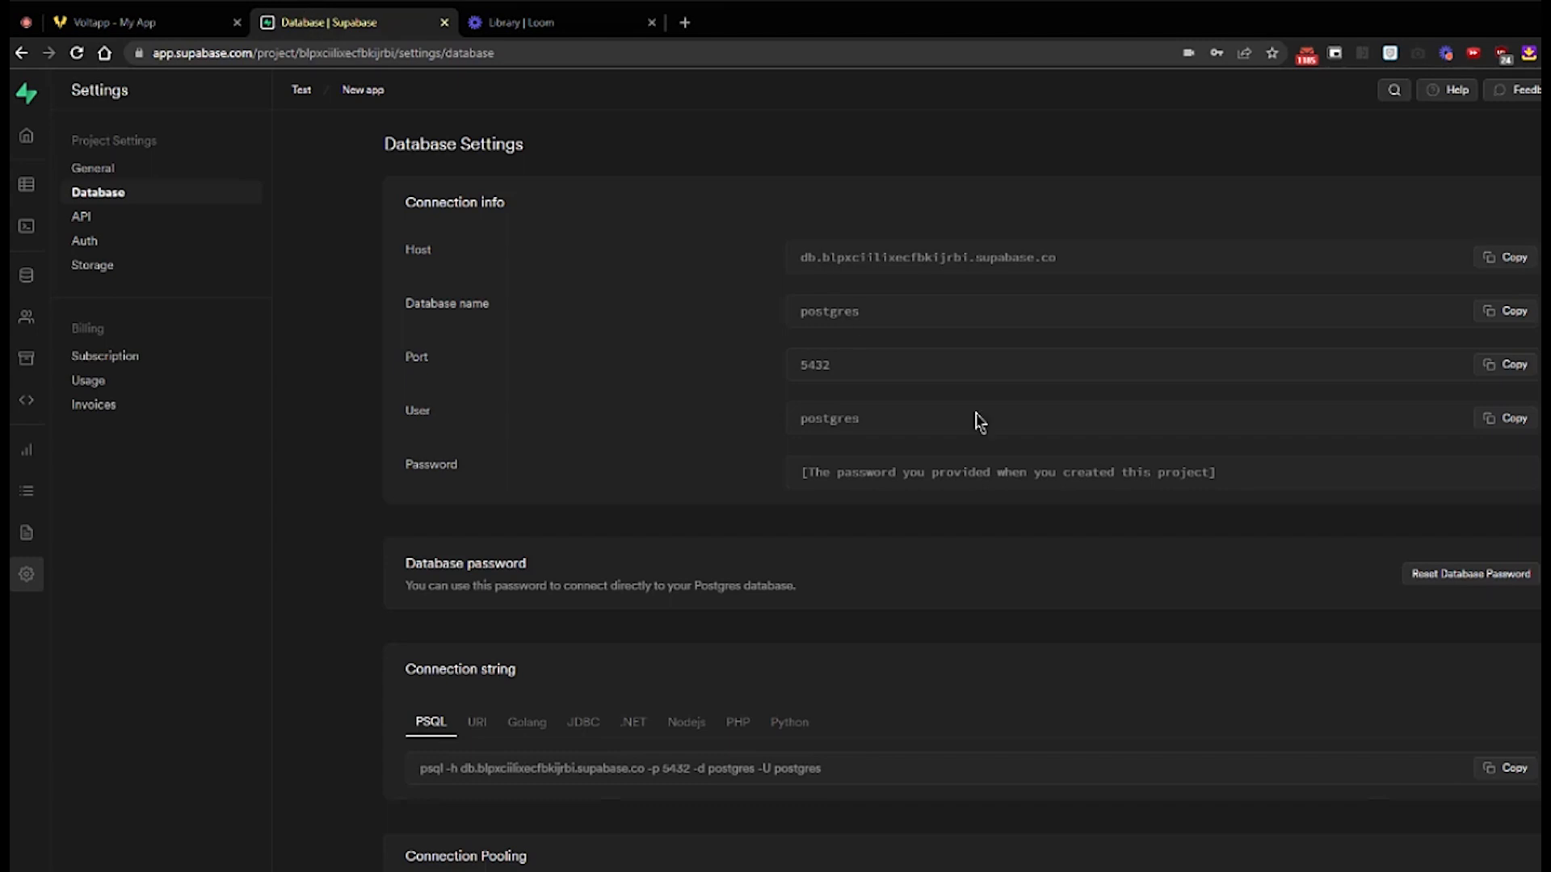
left_click(1490, 418)
left_click(189, 26)
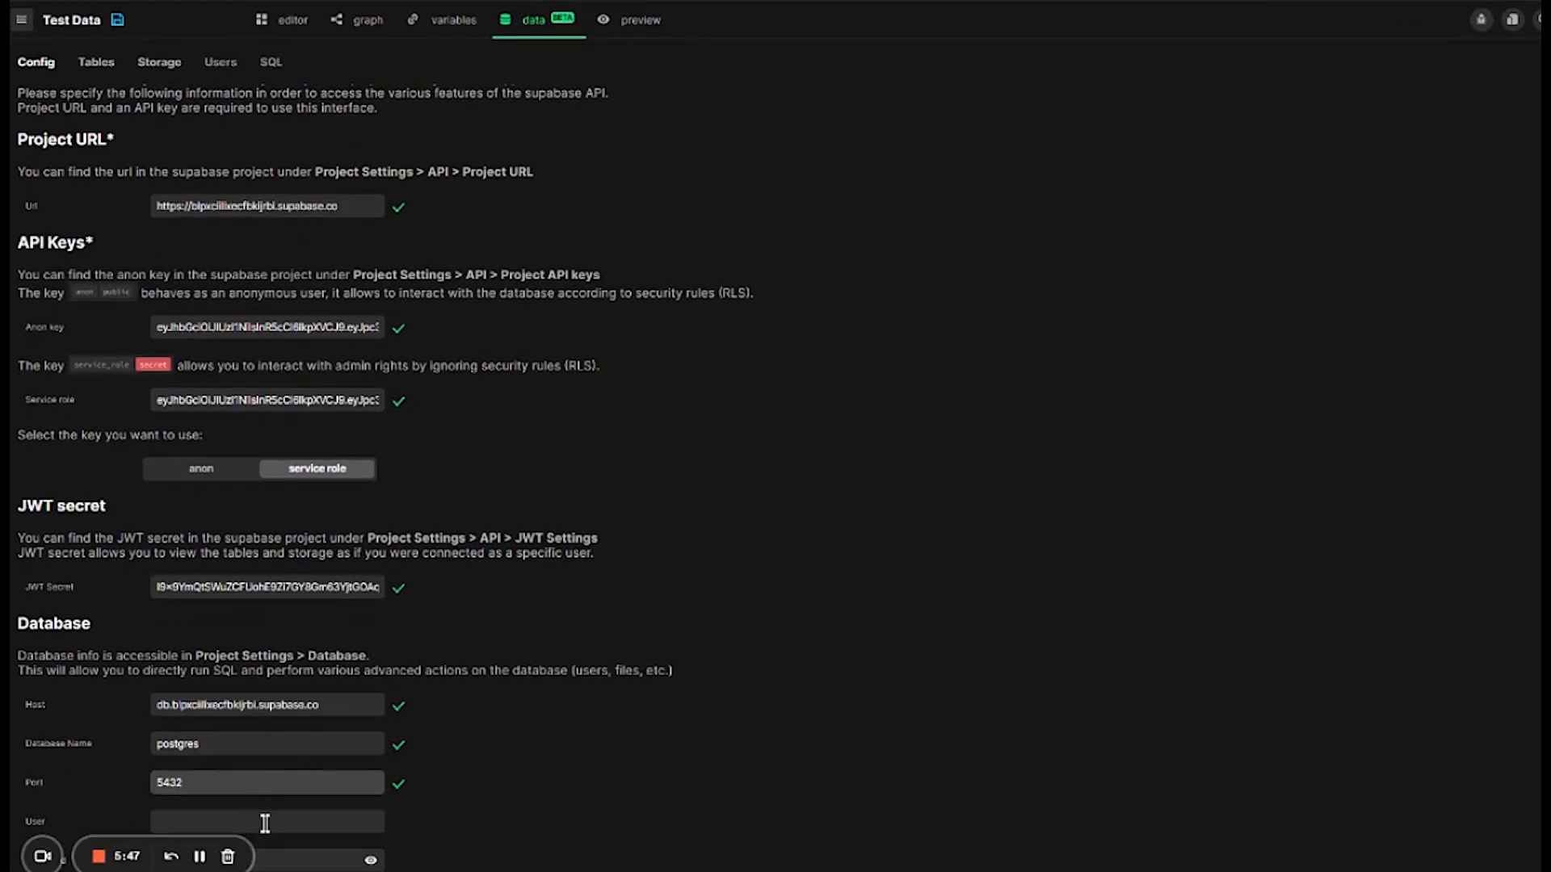
left_click(265, 822)
key("ctrl+v")
Check the password entry in the Supabase connection info and enter the project's database password in Voltapp's Password field
left_click(362, 32)
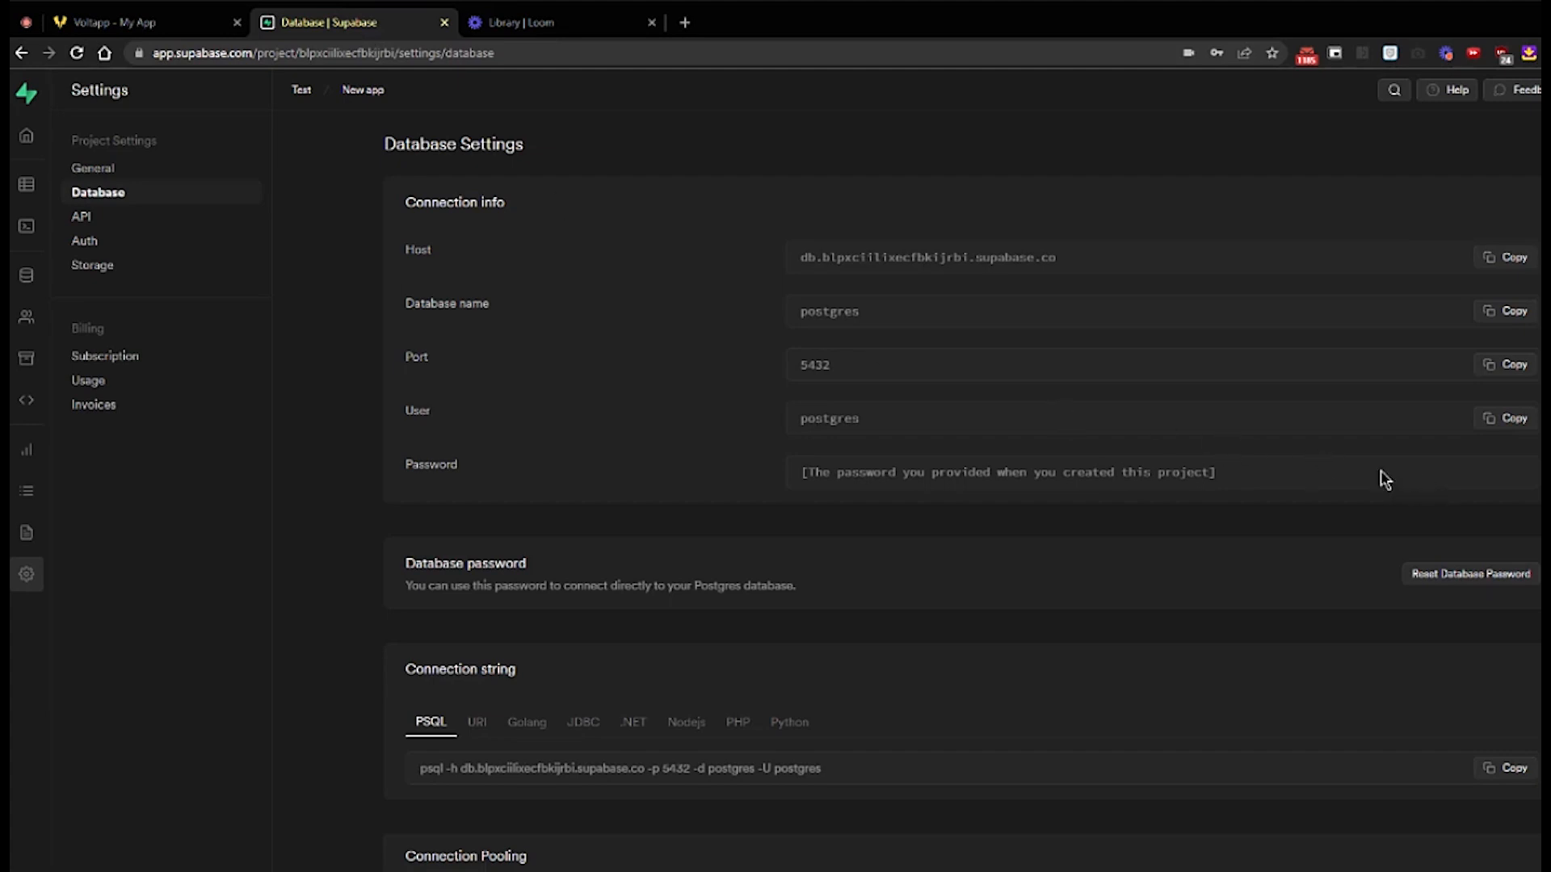
left_click(159, 26)
type("••••••••••••••••••••••••")
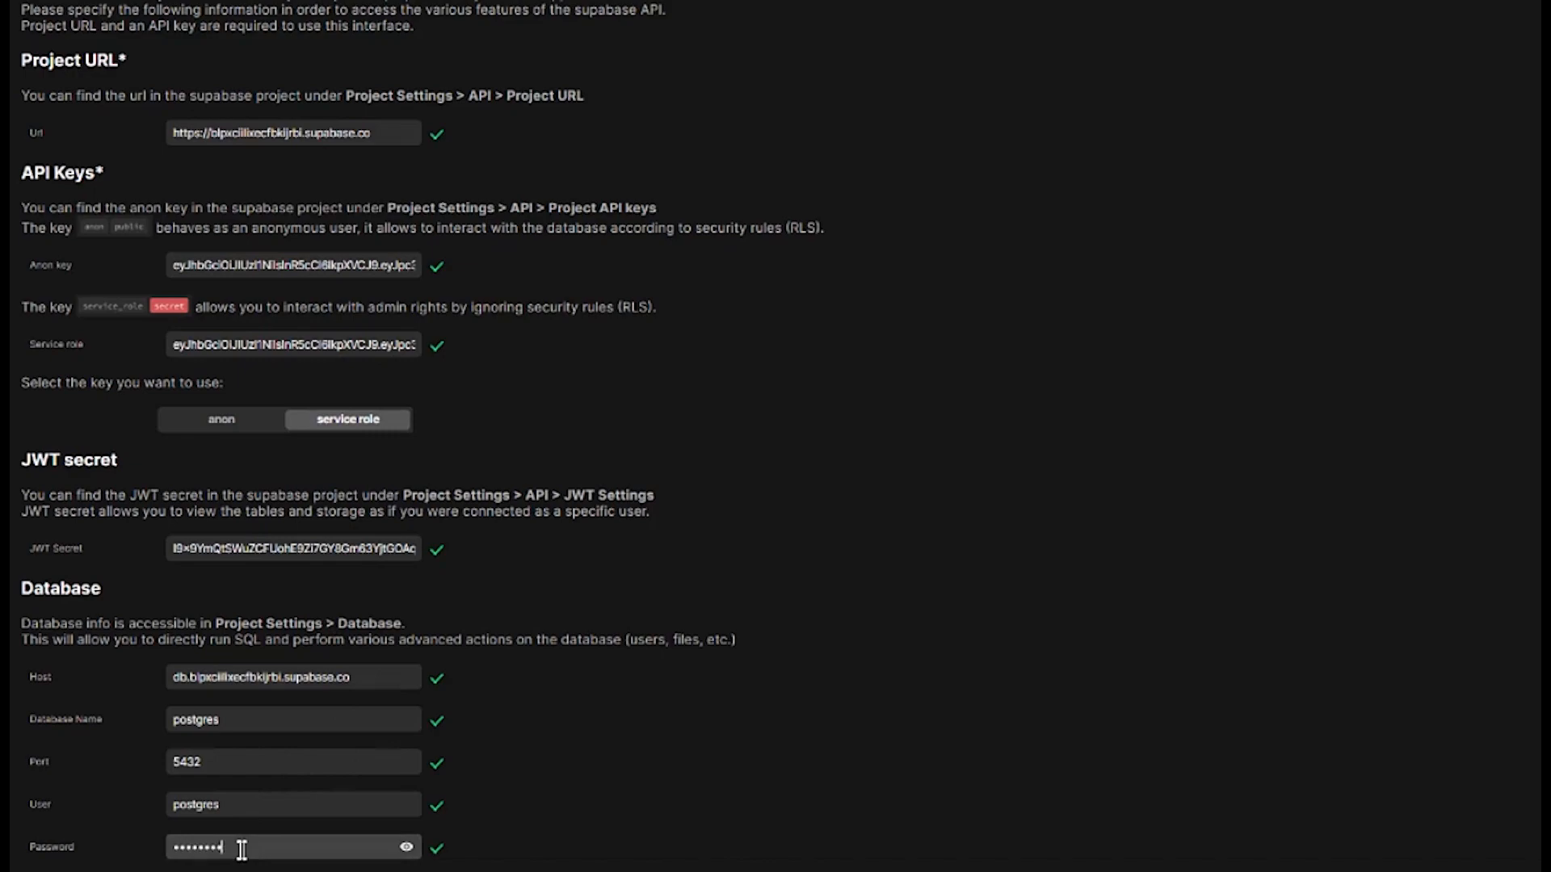
type("••")
left_click(686, 712)
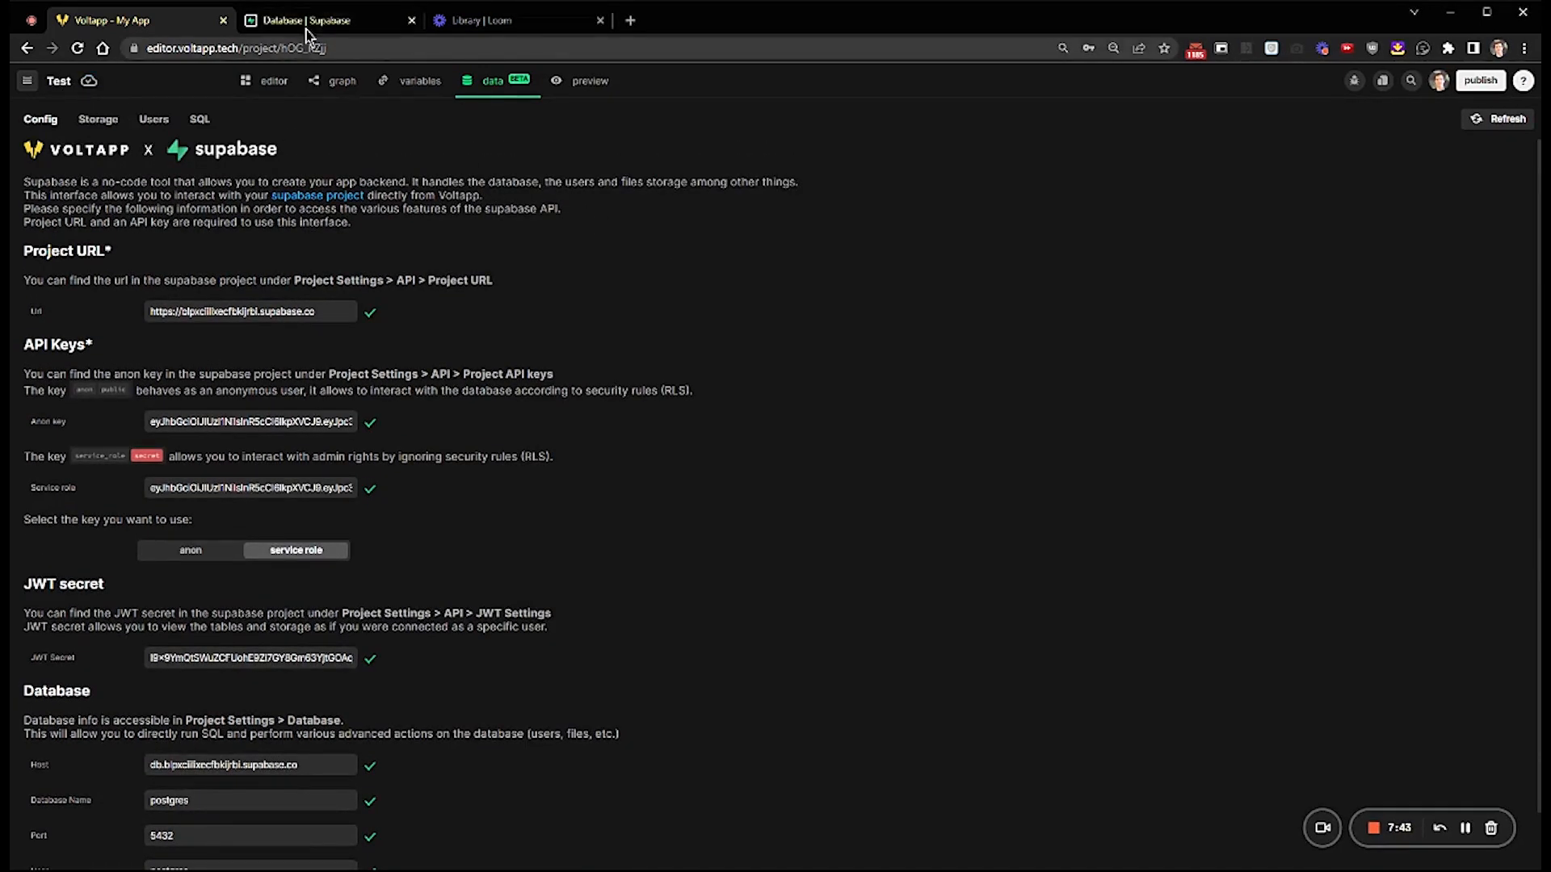
Switch to Supabase and start a new table in the public schema named Storage with the description "Products in the warehouse"
left_click(307, 24)
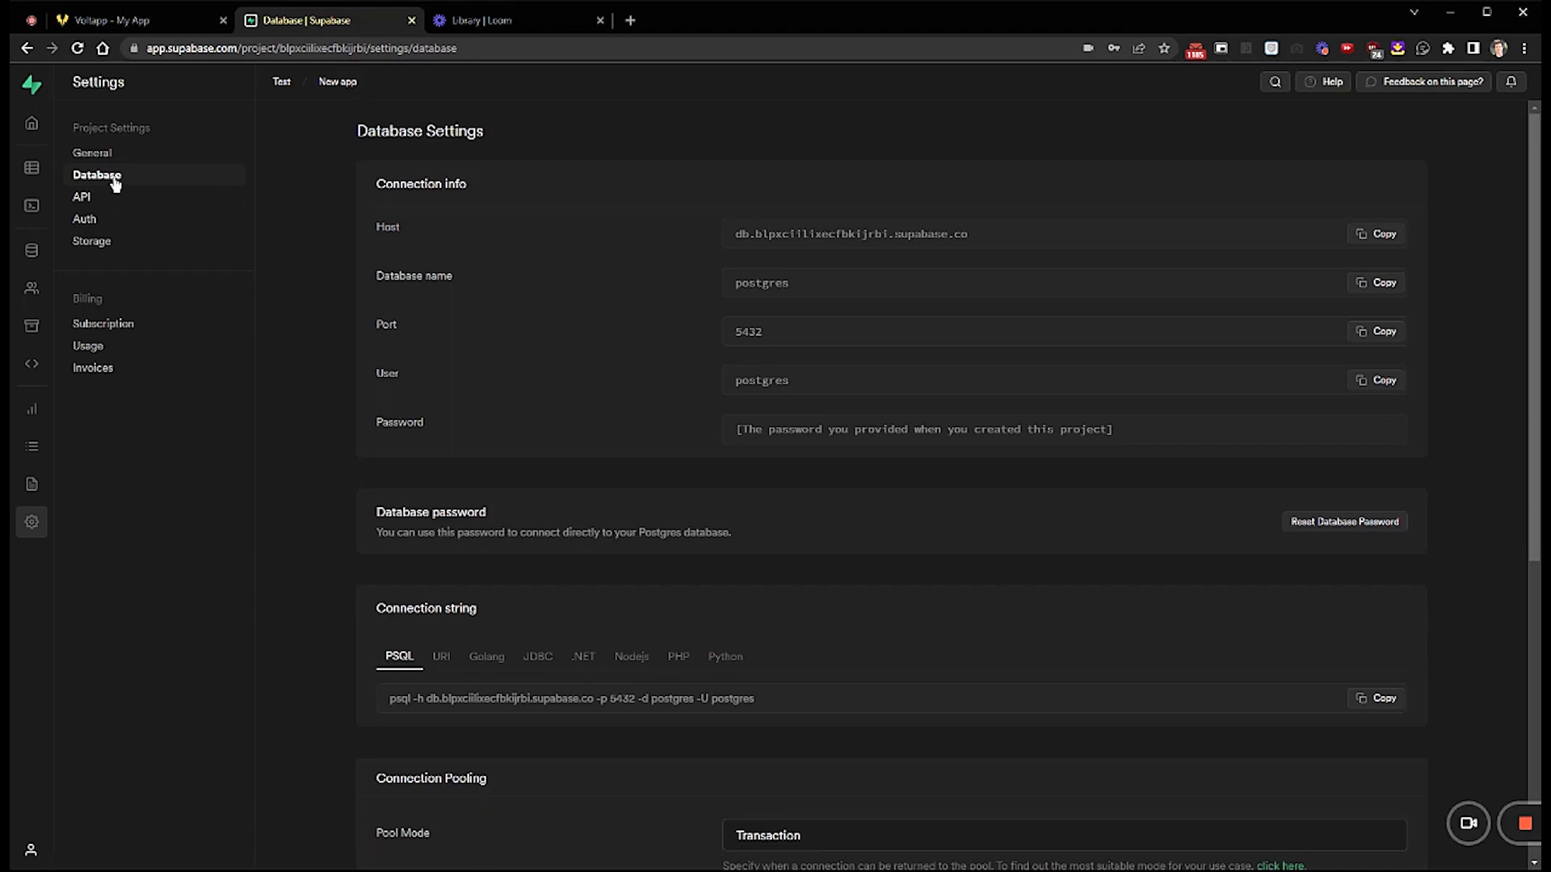
left_click(33, 177)
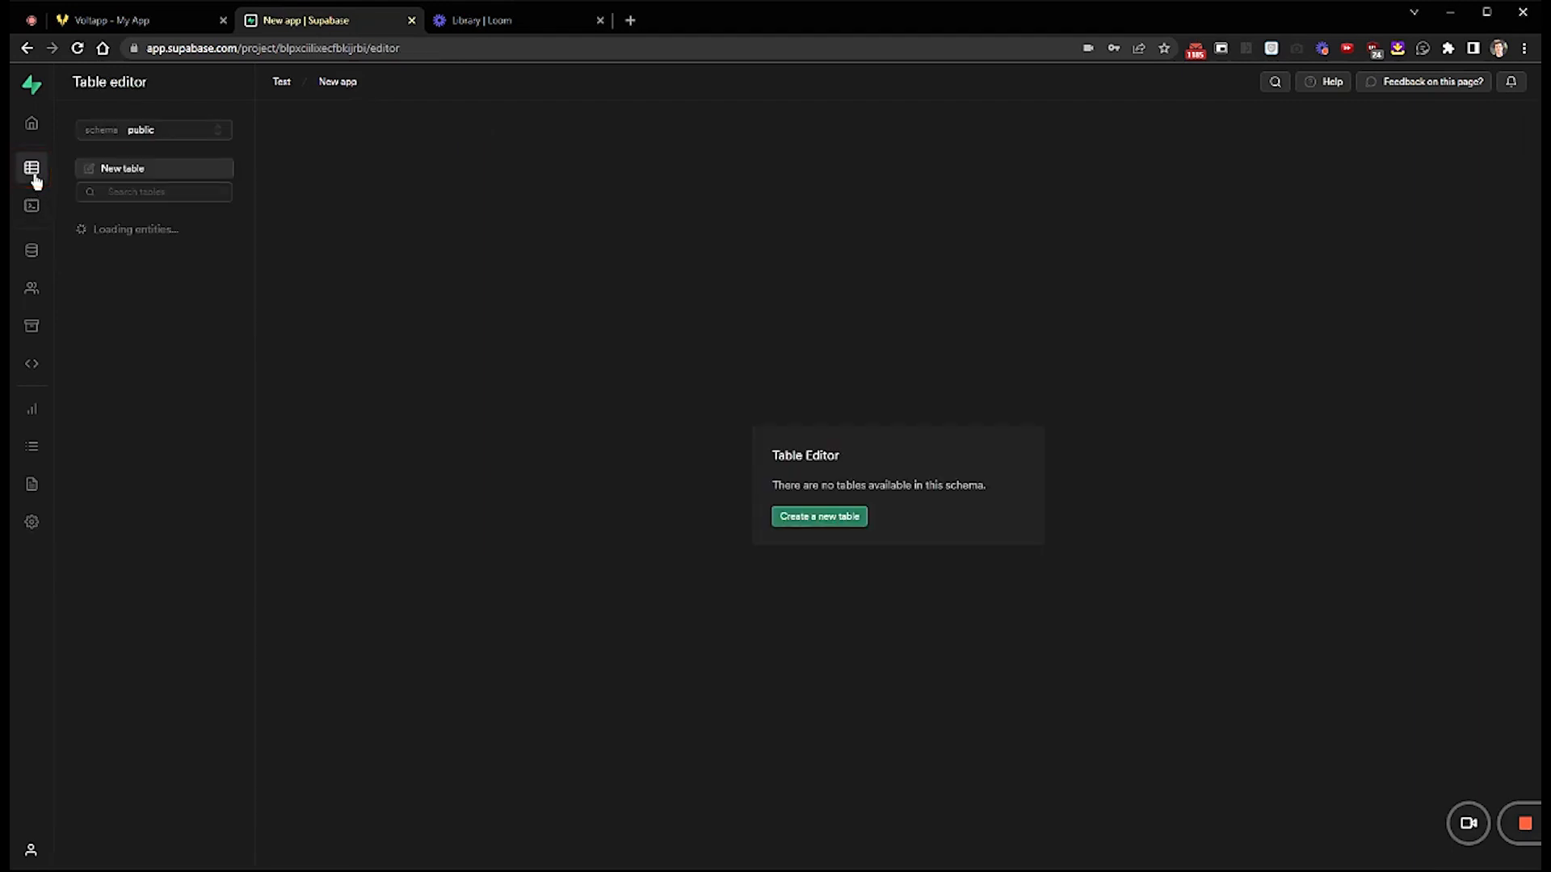
left_click(853, 525)
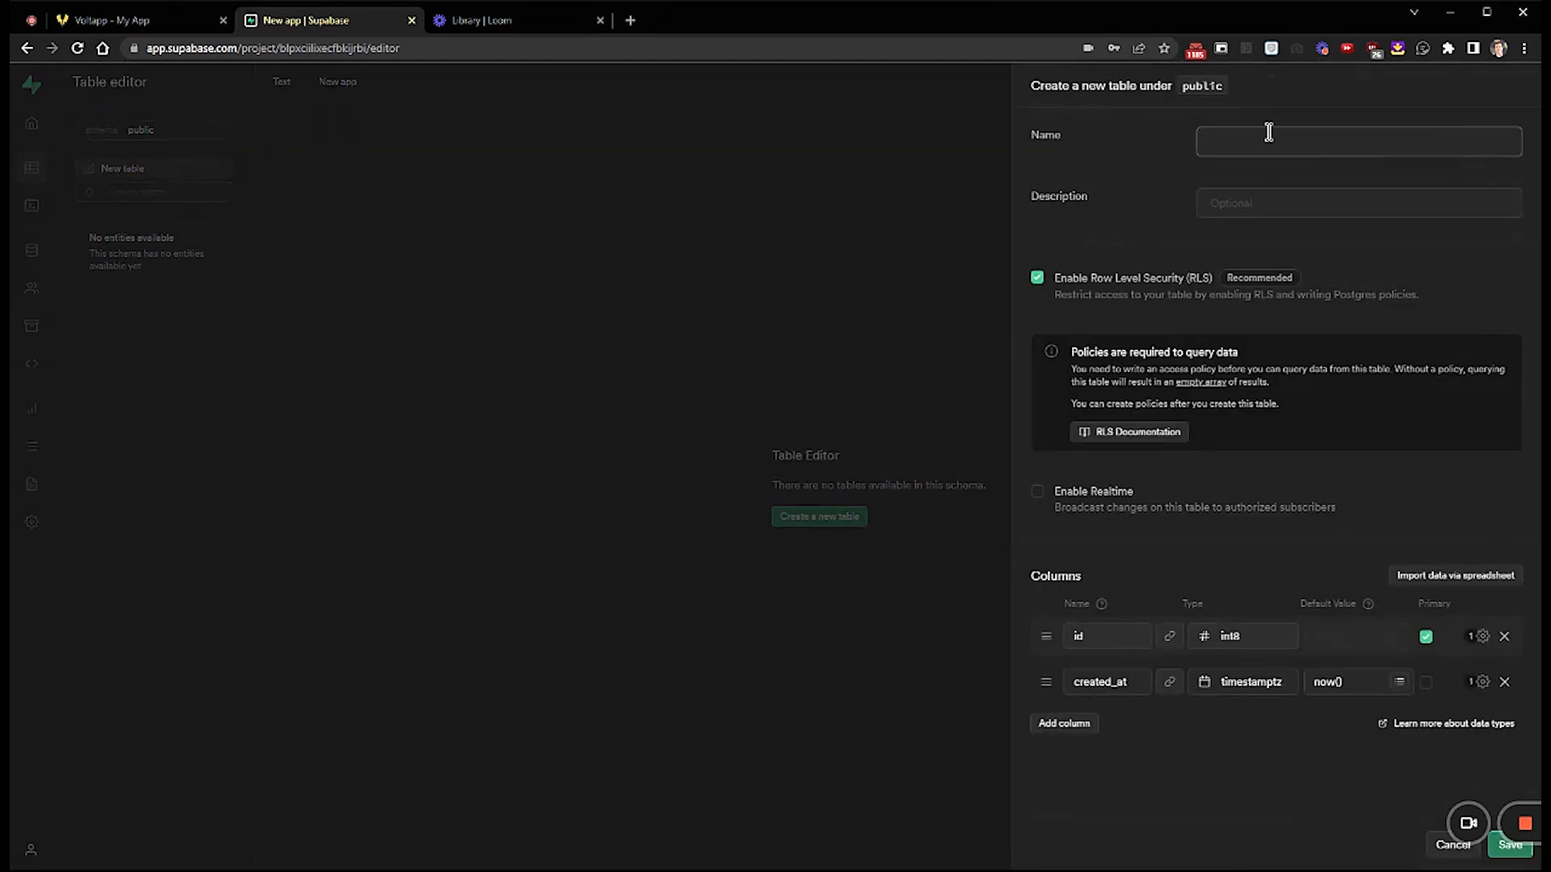
type("S")
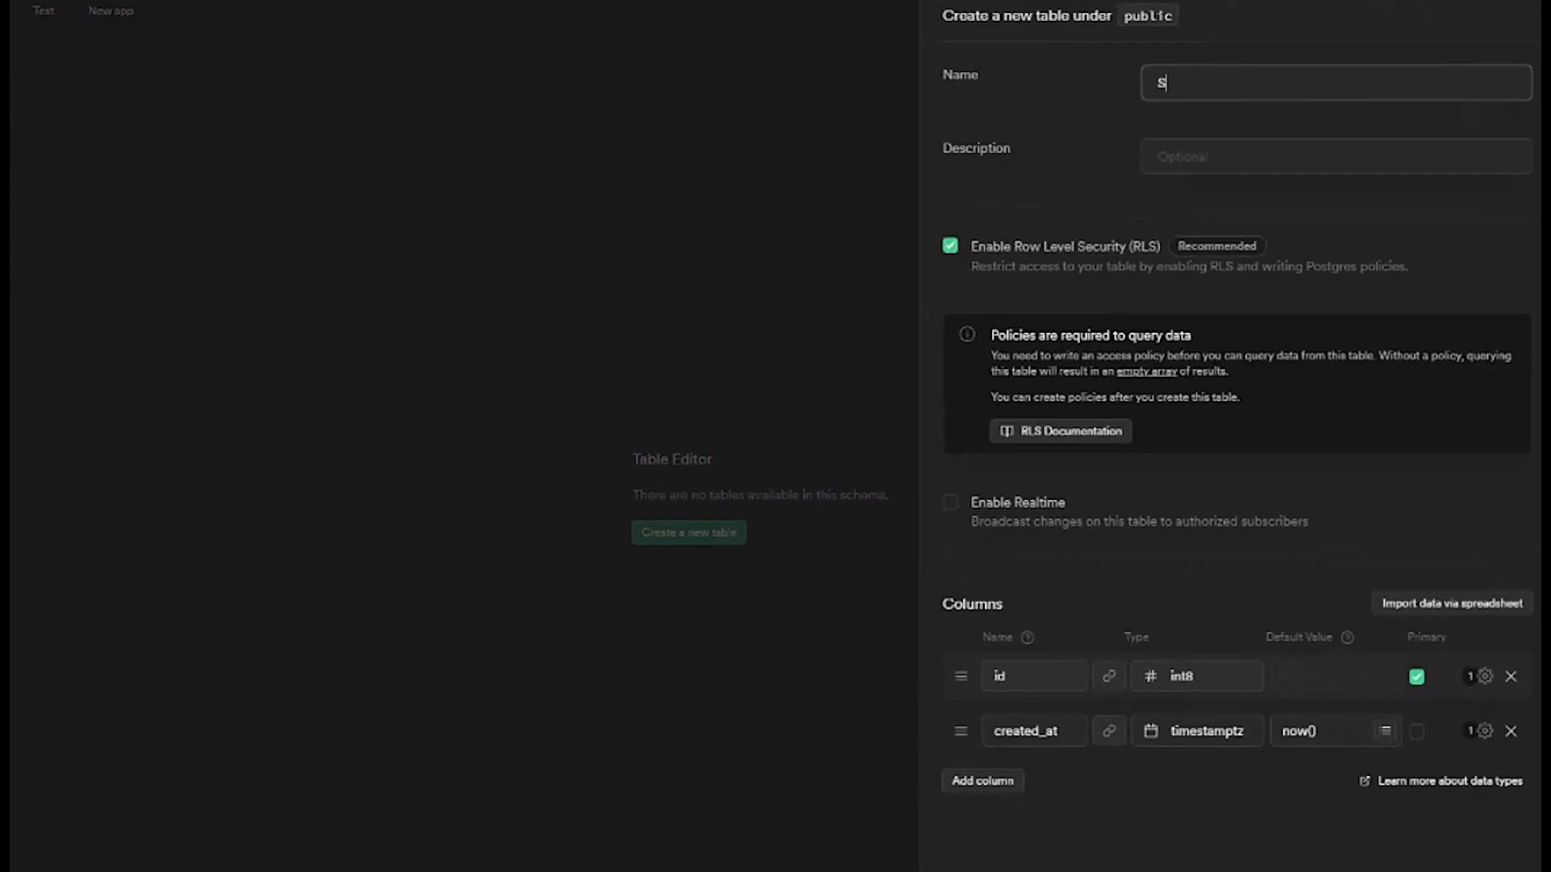
type("torage")
left_click(1228, 161)
type("Product in")
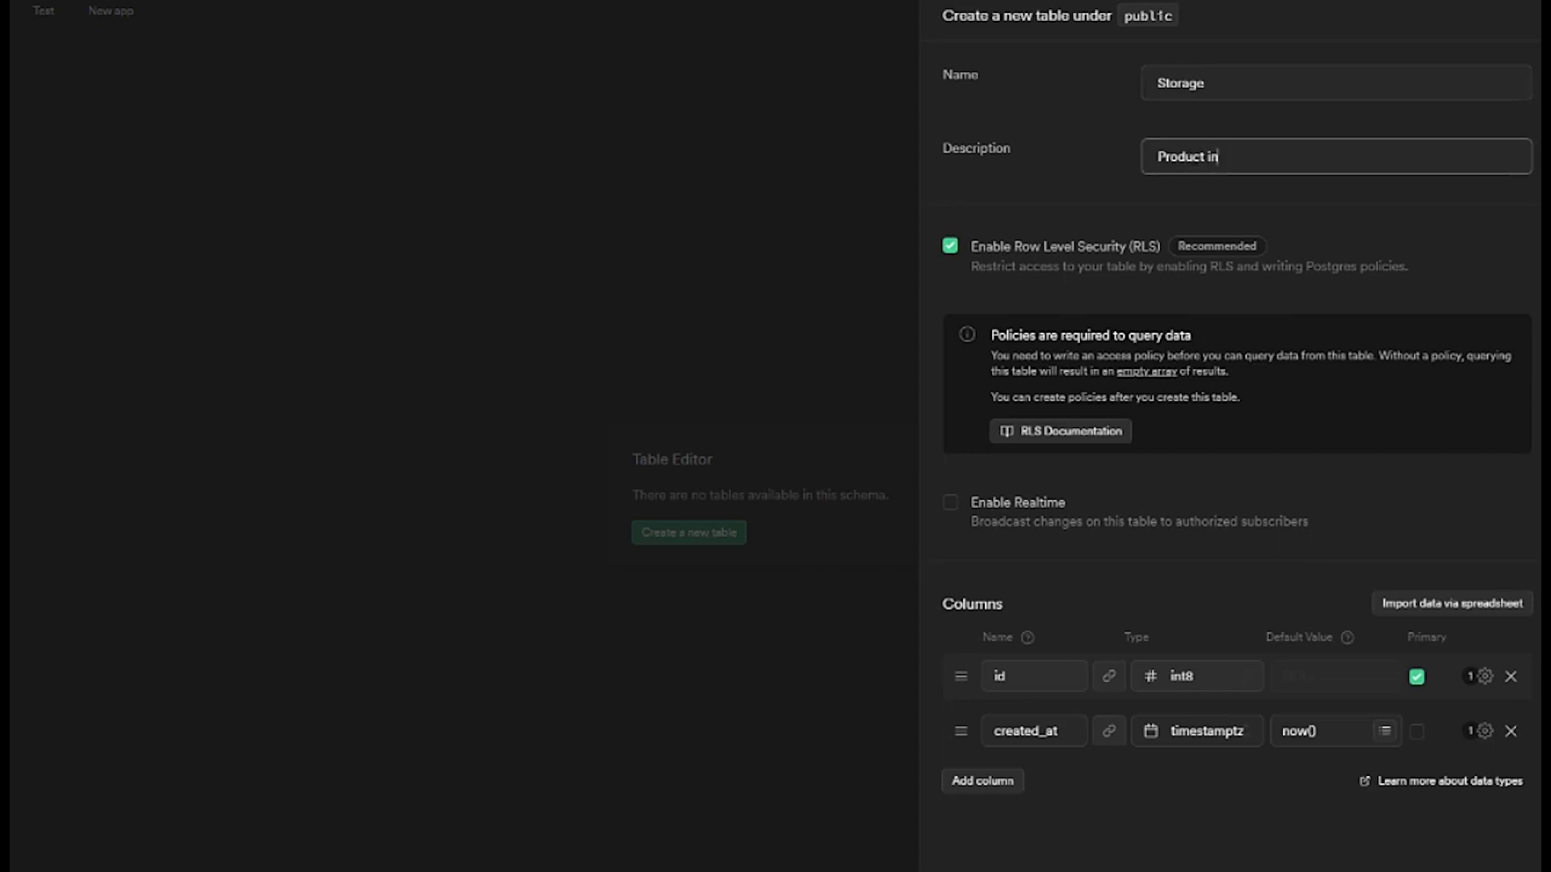
type(" the warehouse")
left_click(1202, 159)
type("s")
left_click(1232, 685)
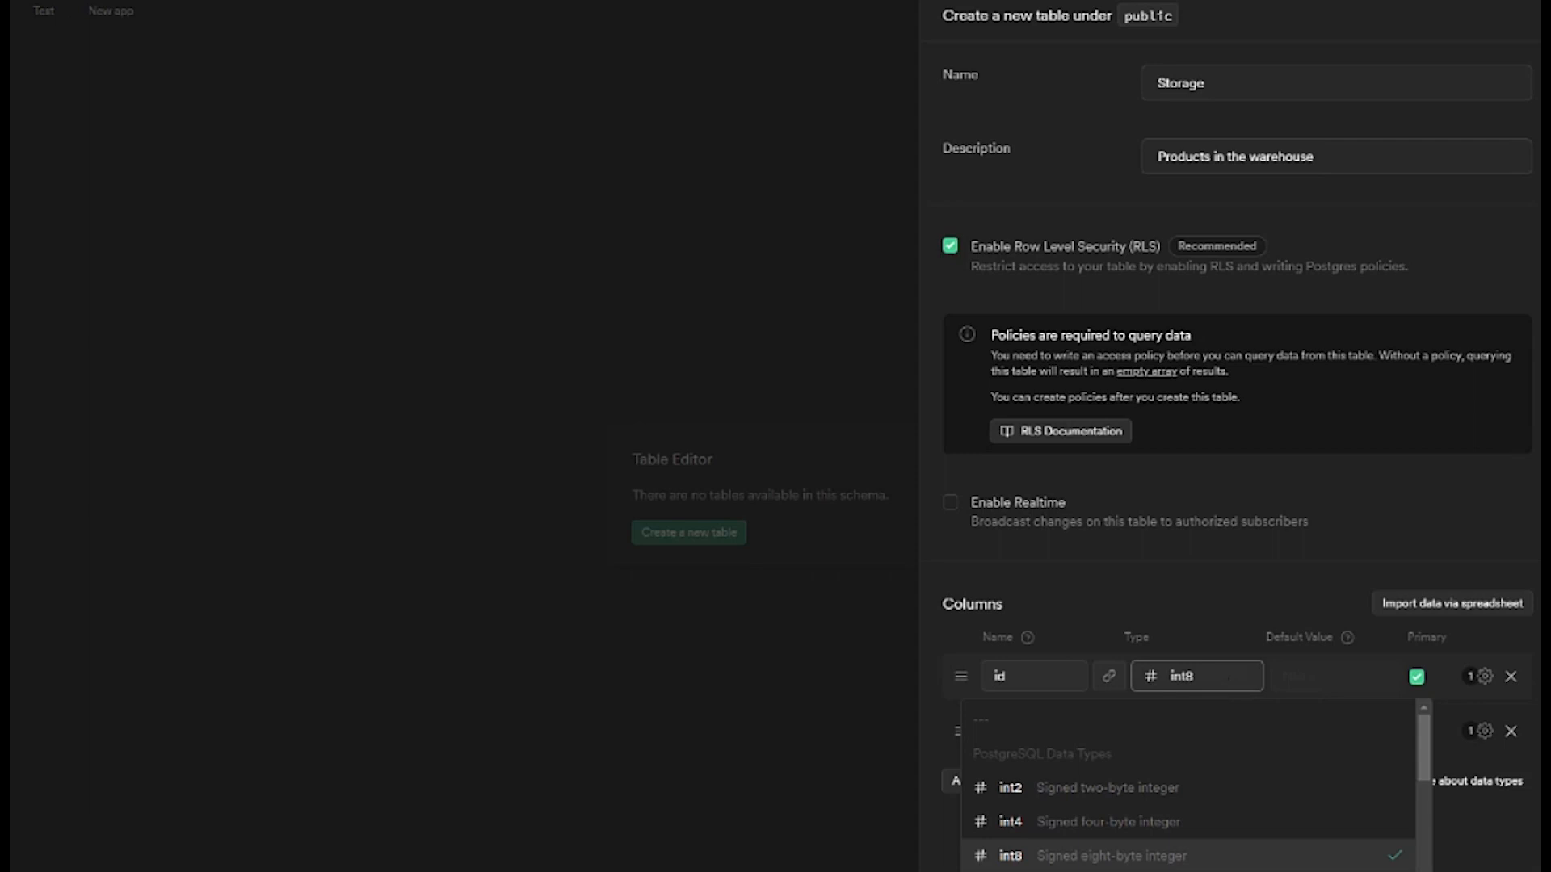
left_click(1153, 679)
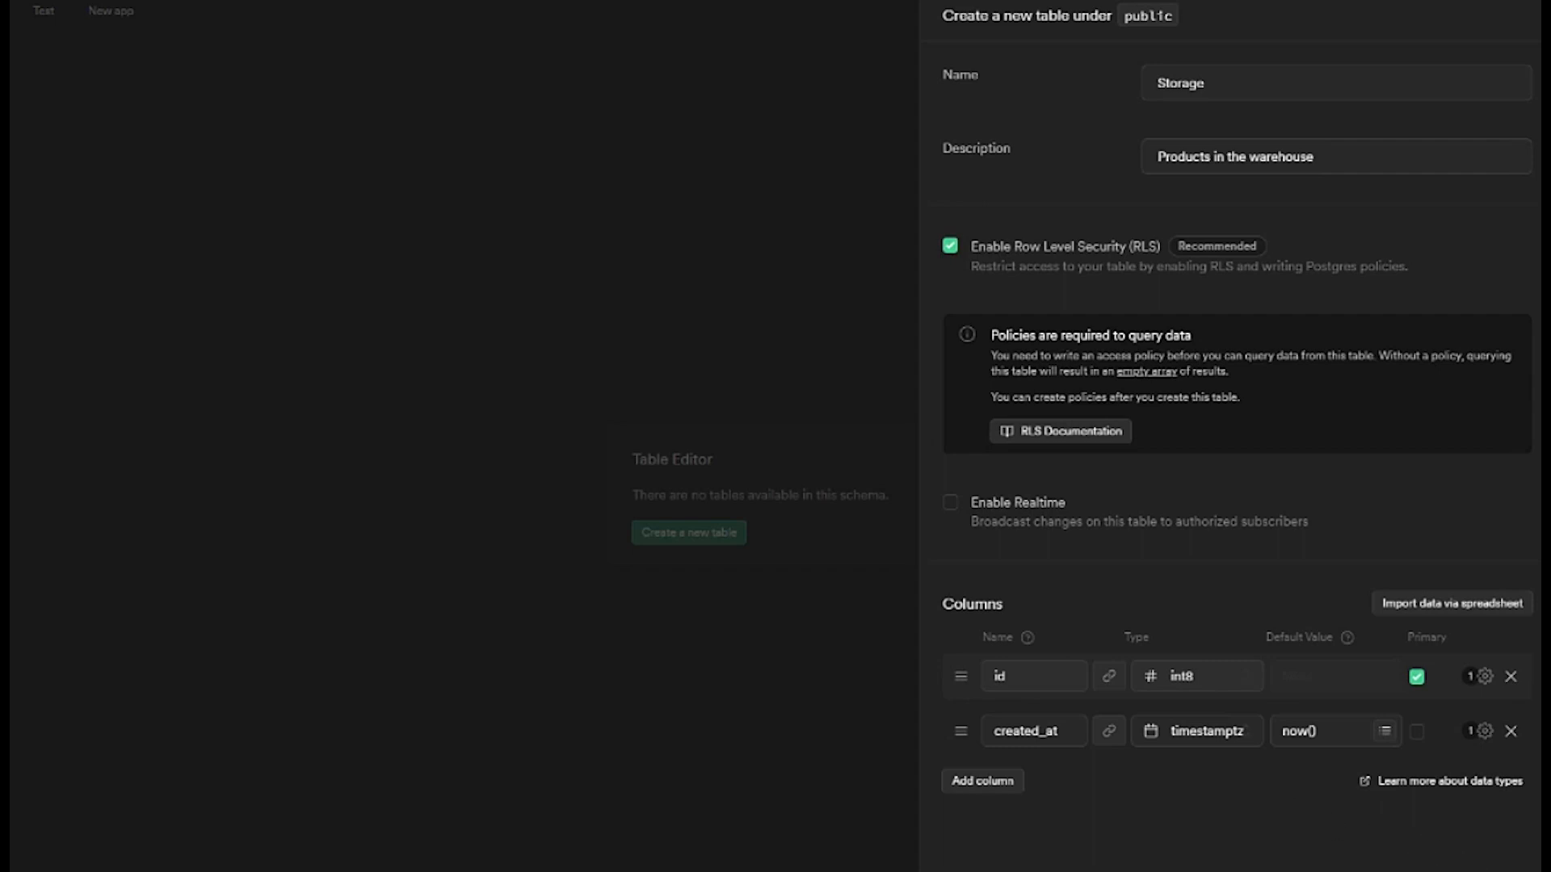
Add a column named quantity to the Storage table with type int8 and default value 0
left_click(1000, 781)
left_click(1017, 774)
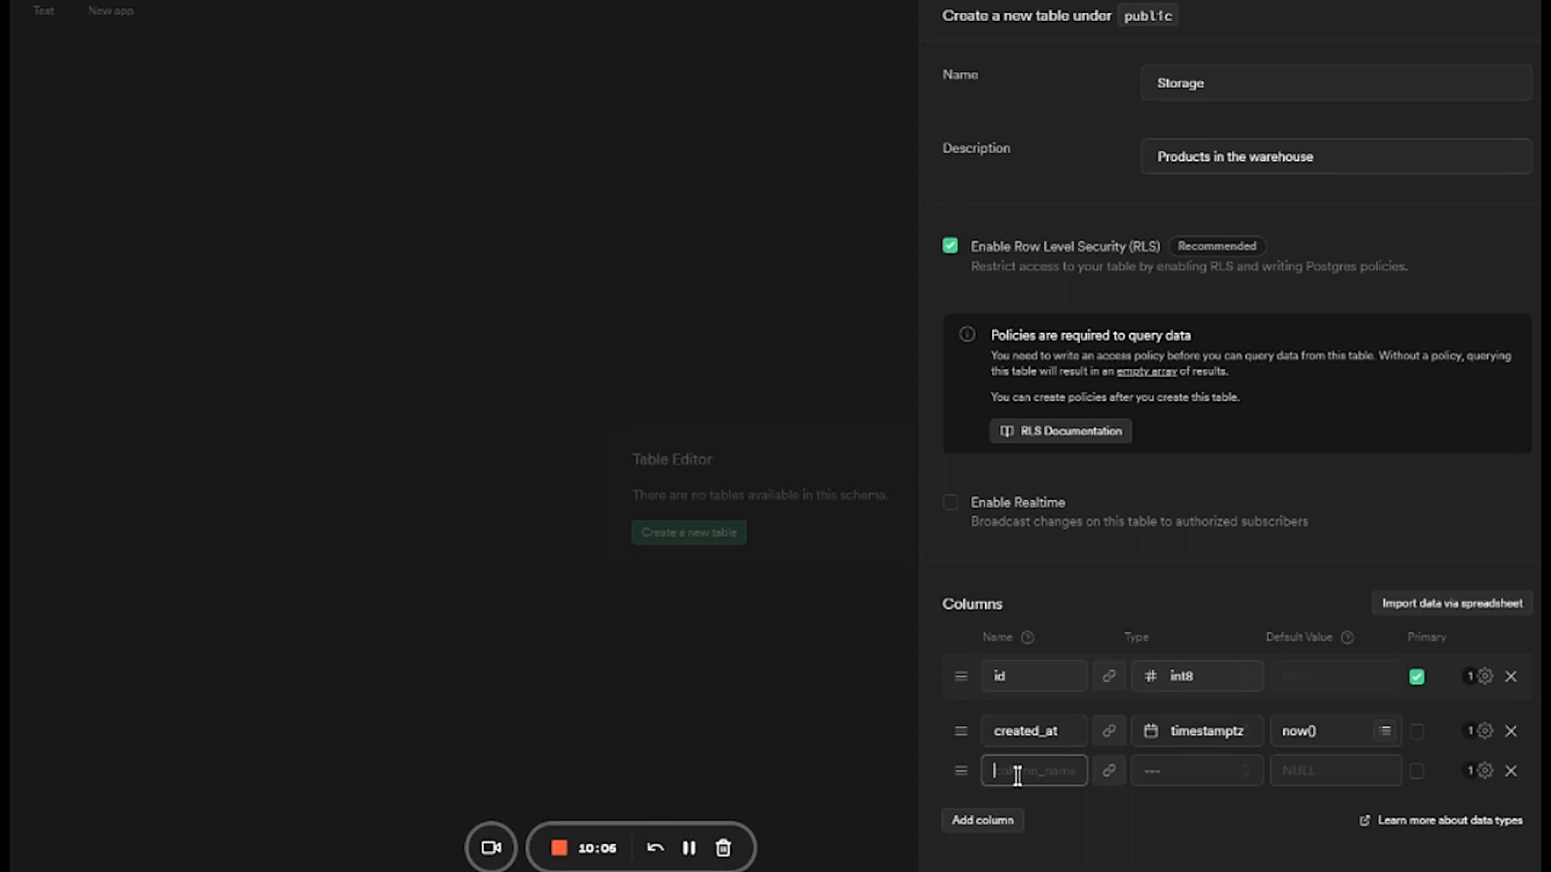
type("quantity")
left_click(1201, 777)
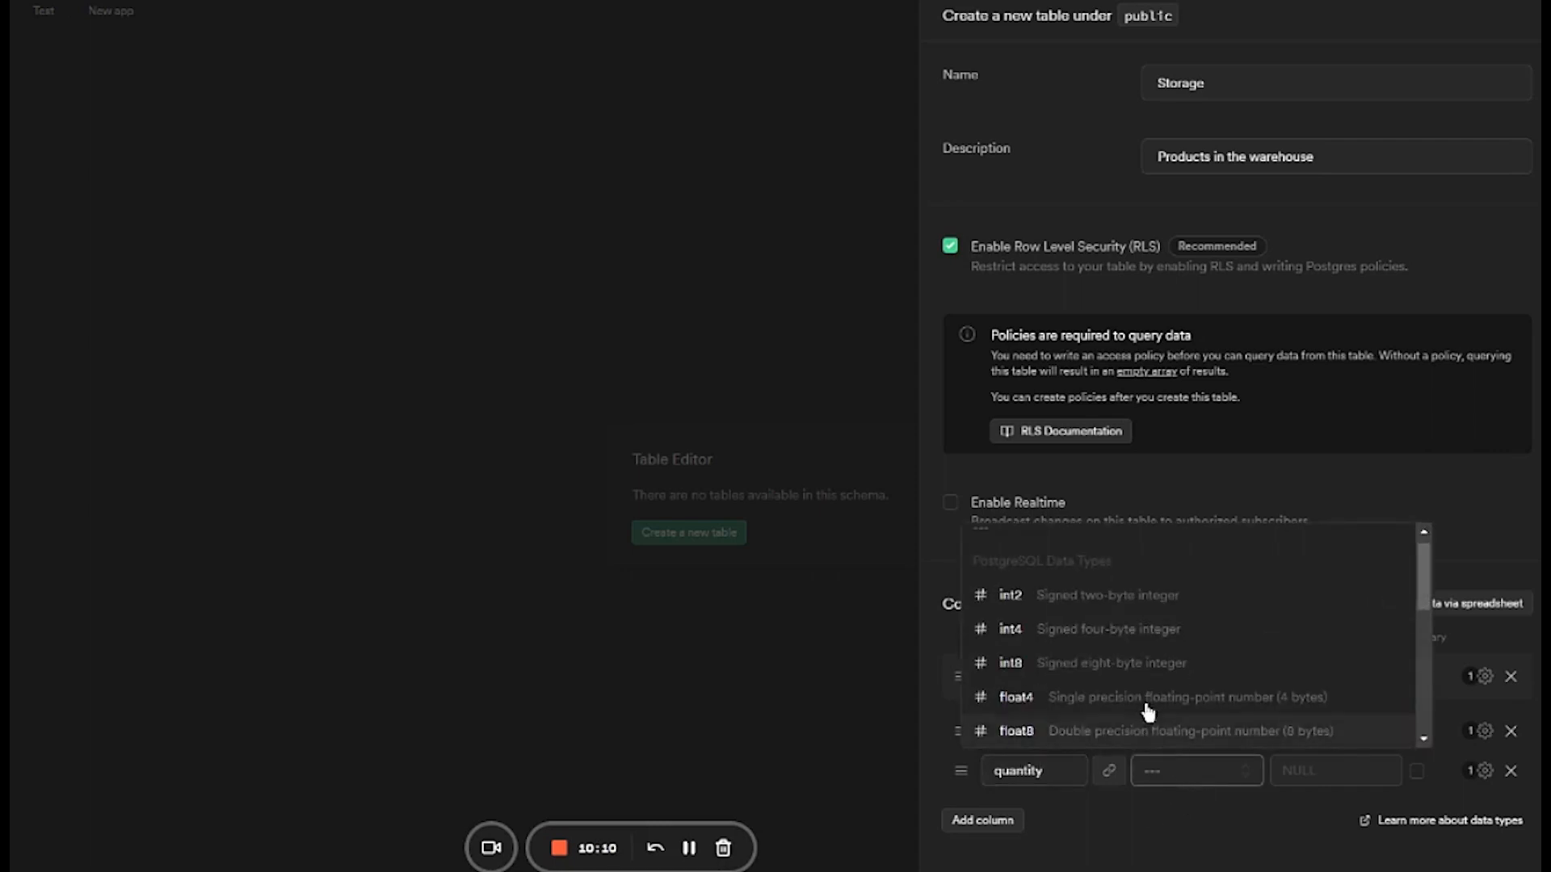
left_click(1152, 671)
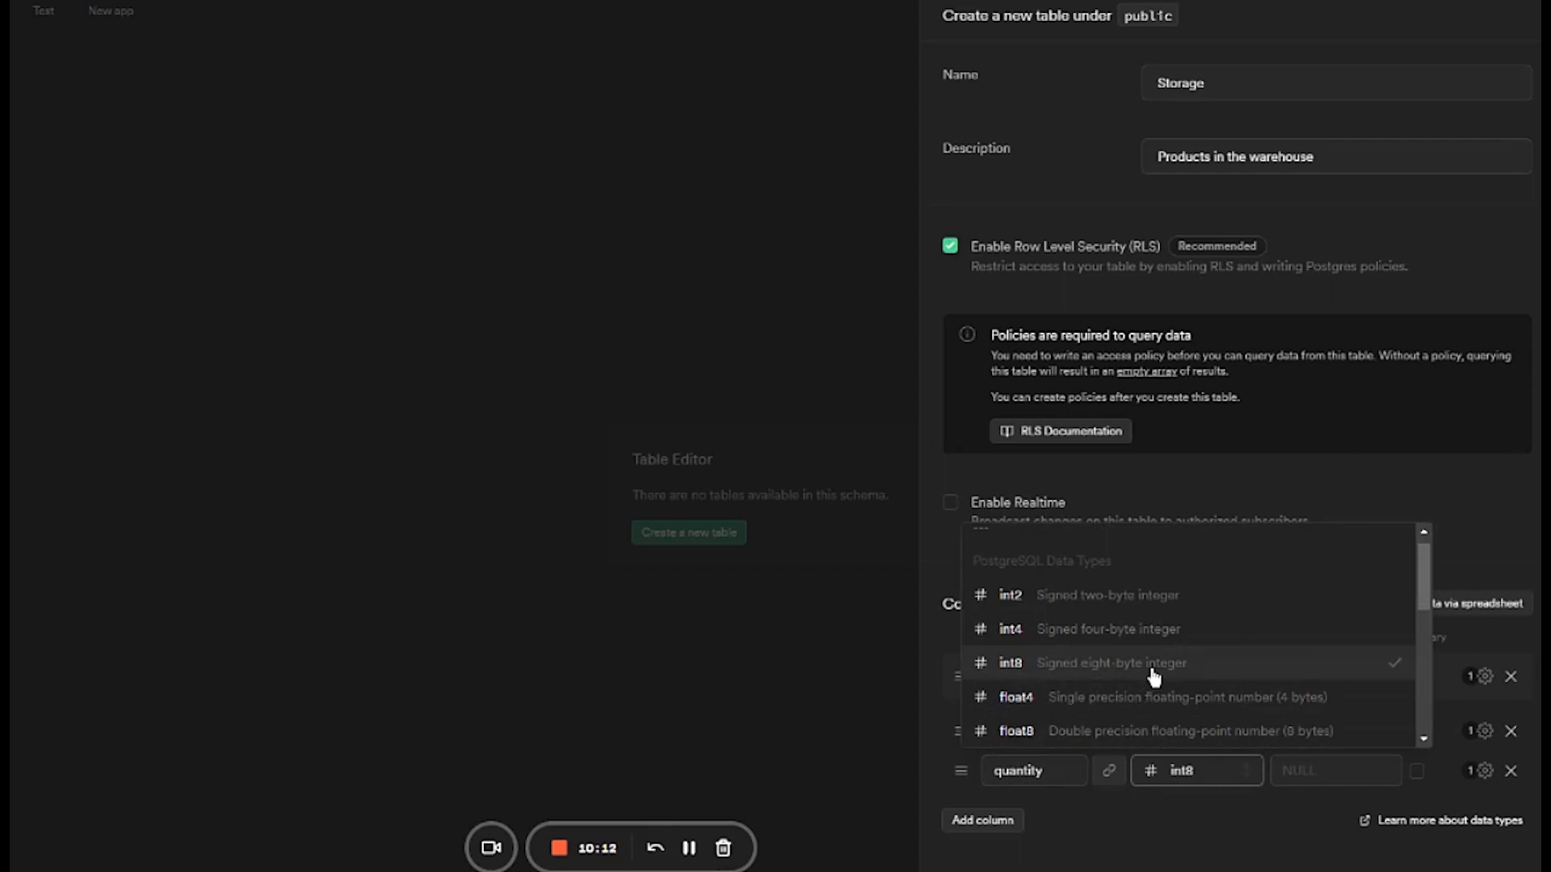
left_click(1307, 772)
type("0")
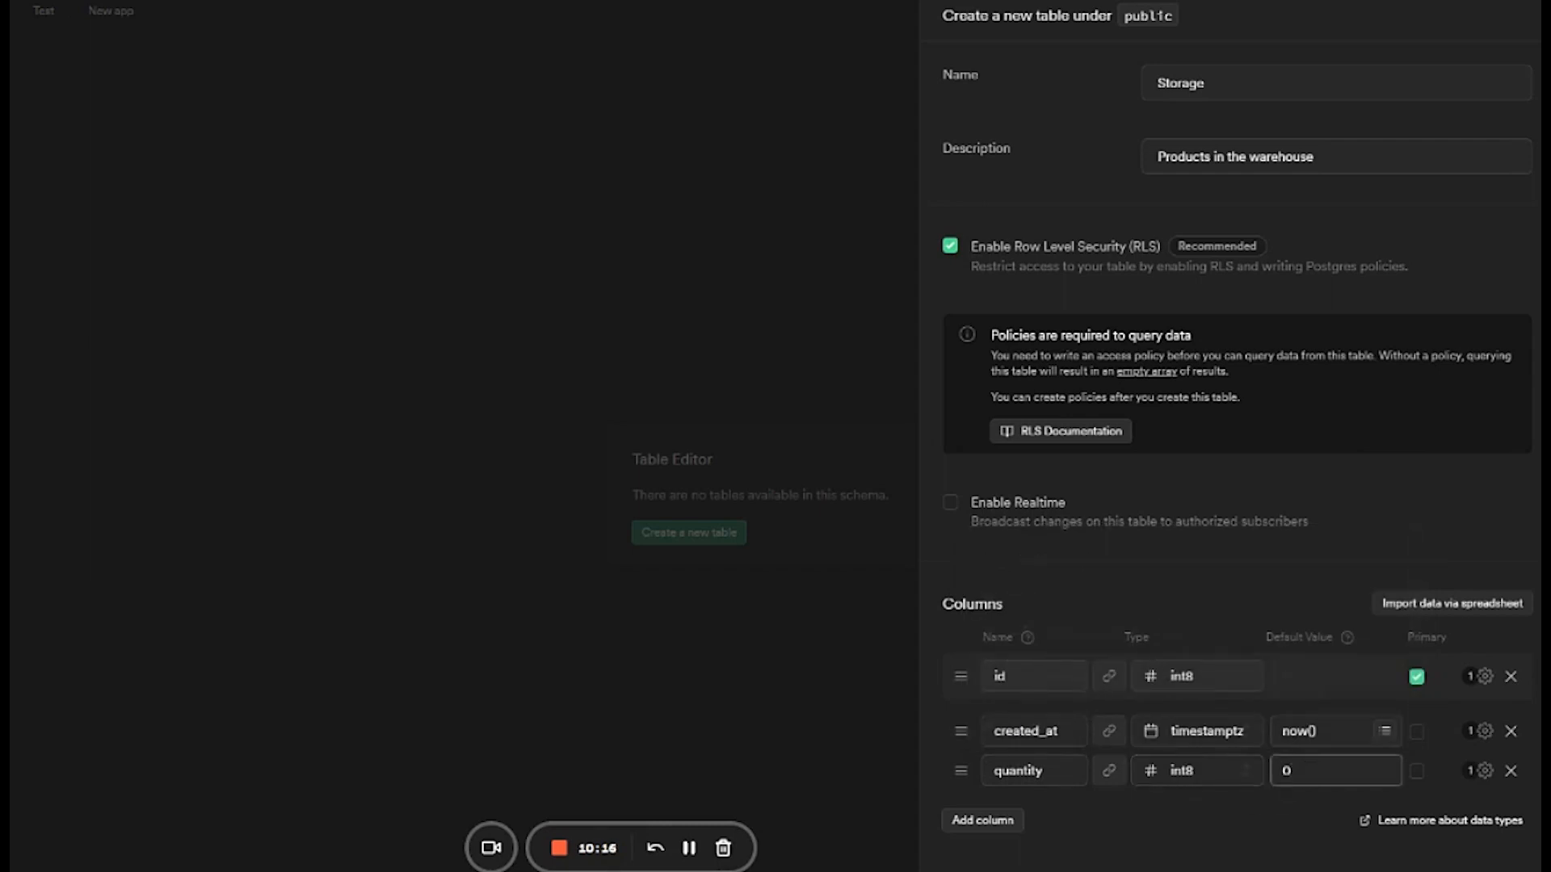
Add a column named price to the Storage table with type float4 and default value 0
left_click(983, 819)
left_click(1023, 814)
type("price")
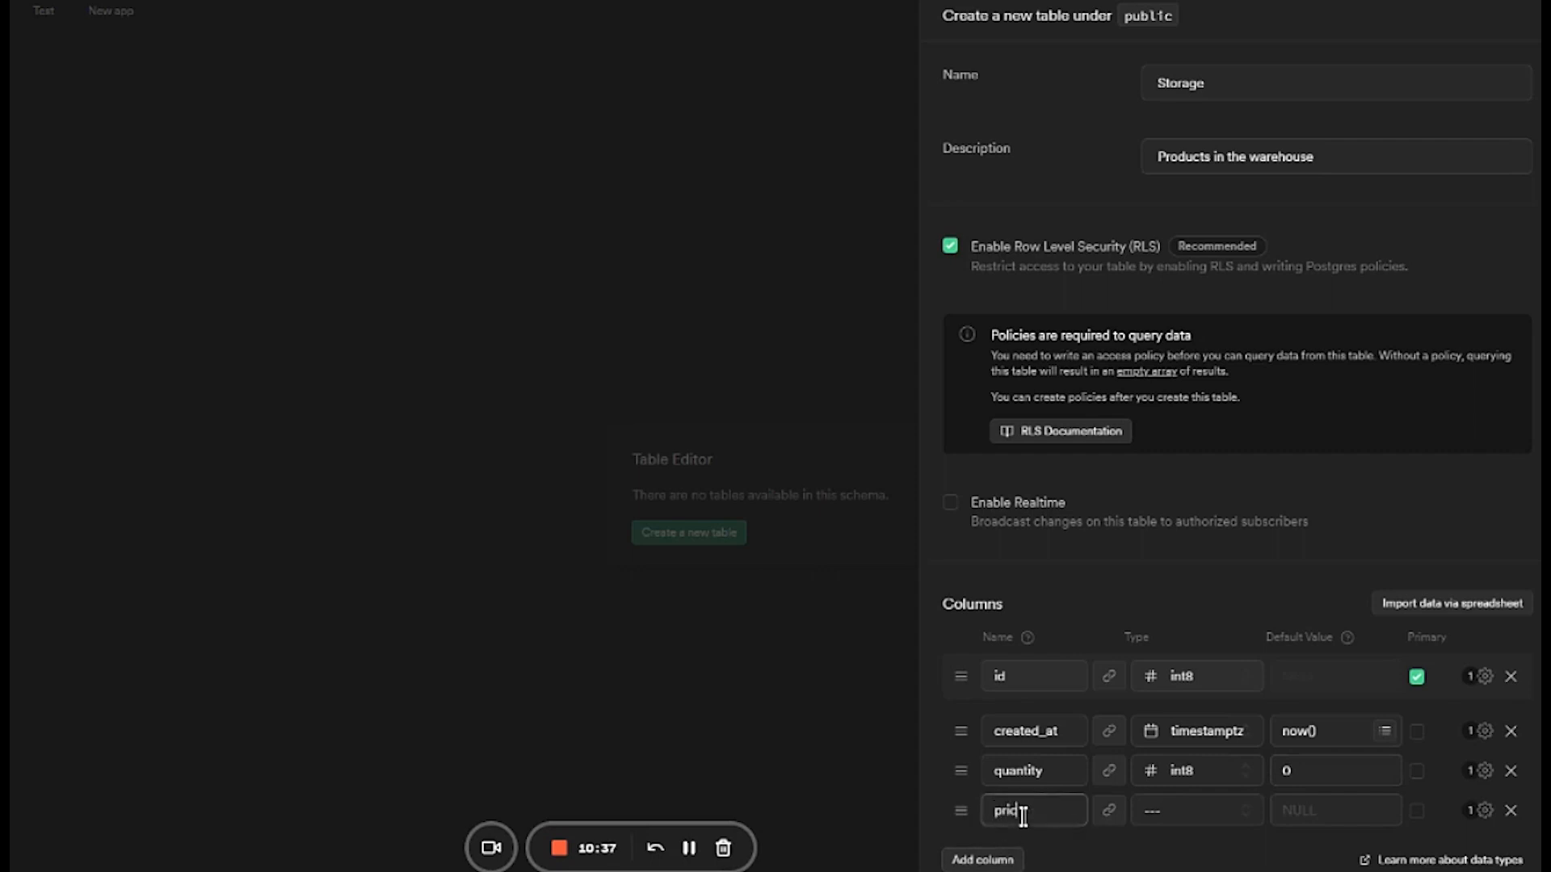
left_click(1167, 814)
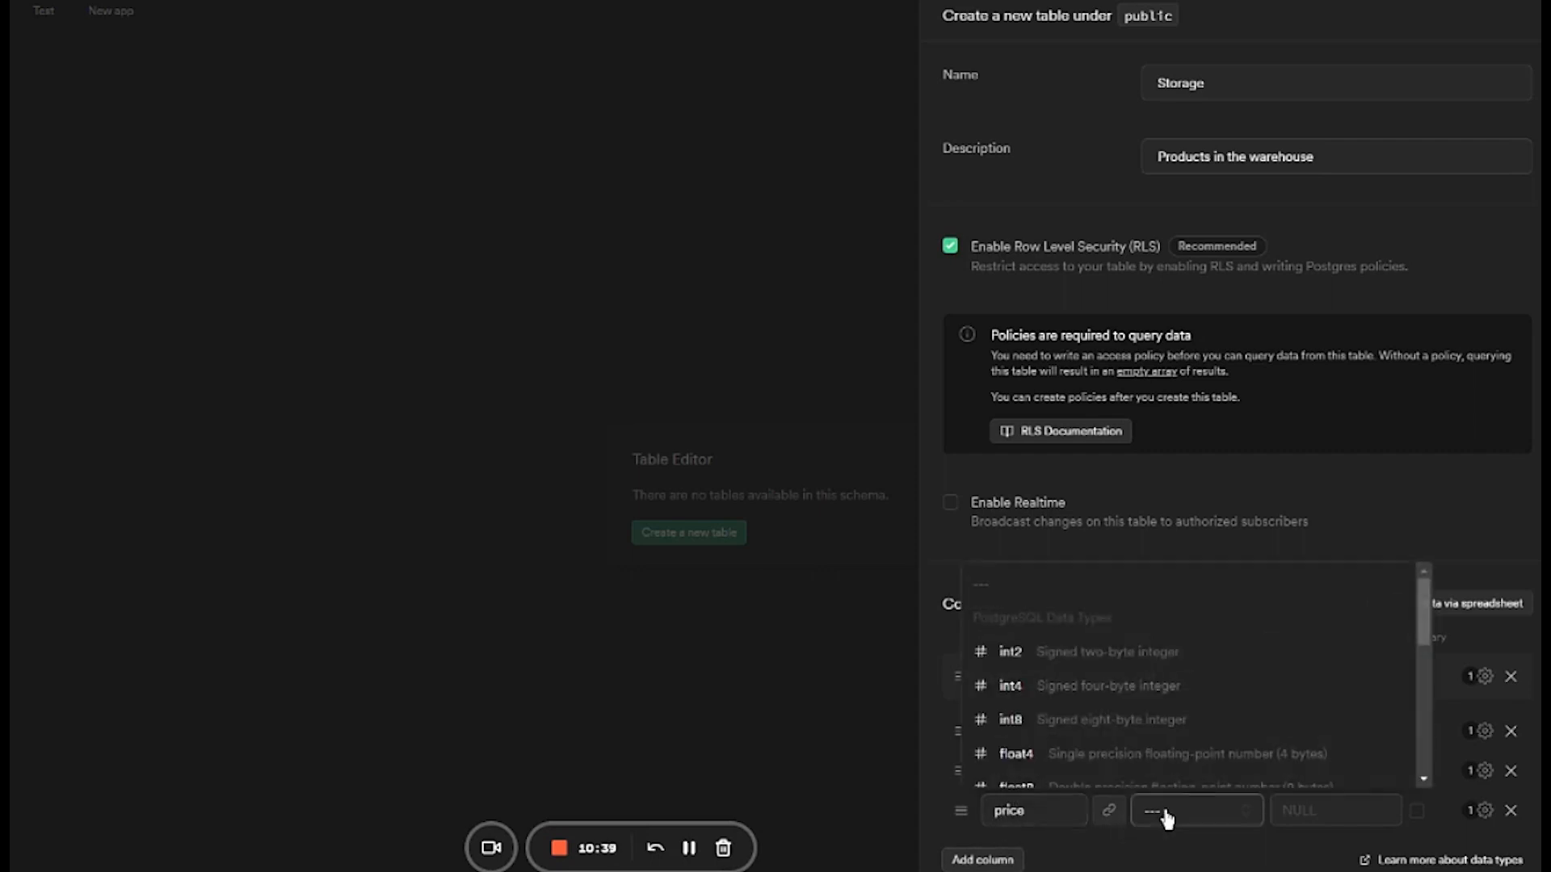
scroll(1222, 663, "down", 1)
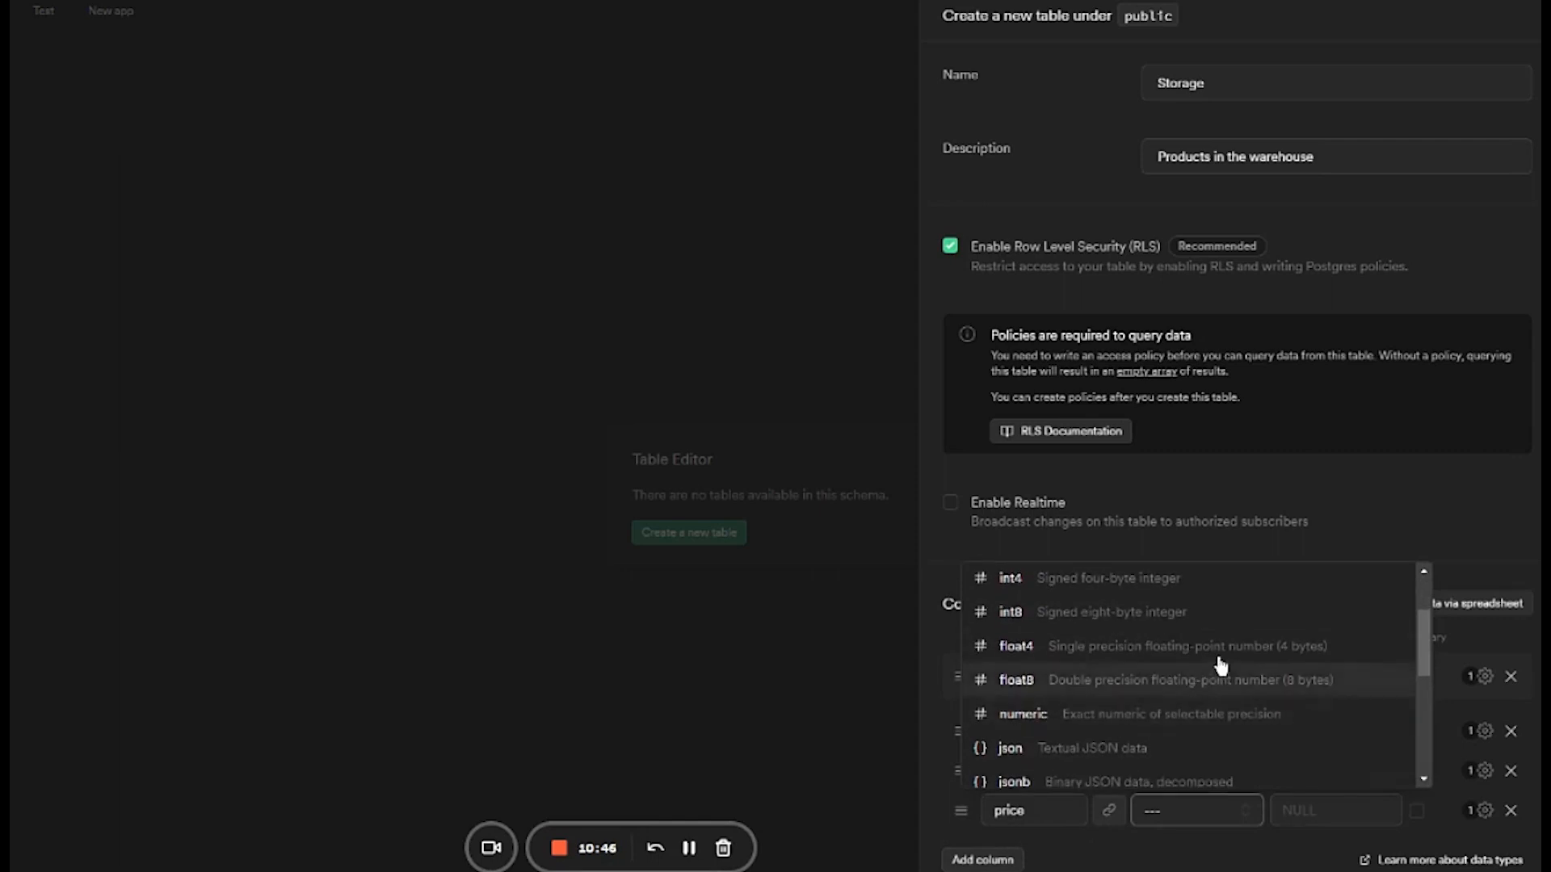
left_click(1227, 646)
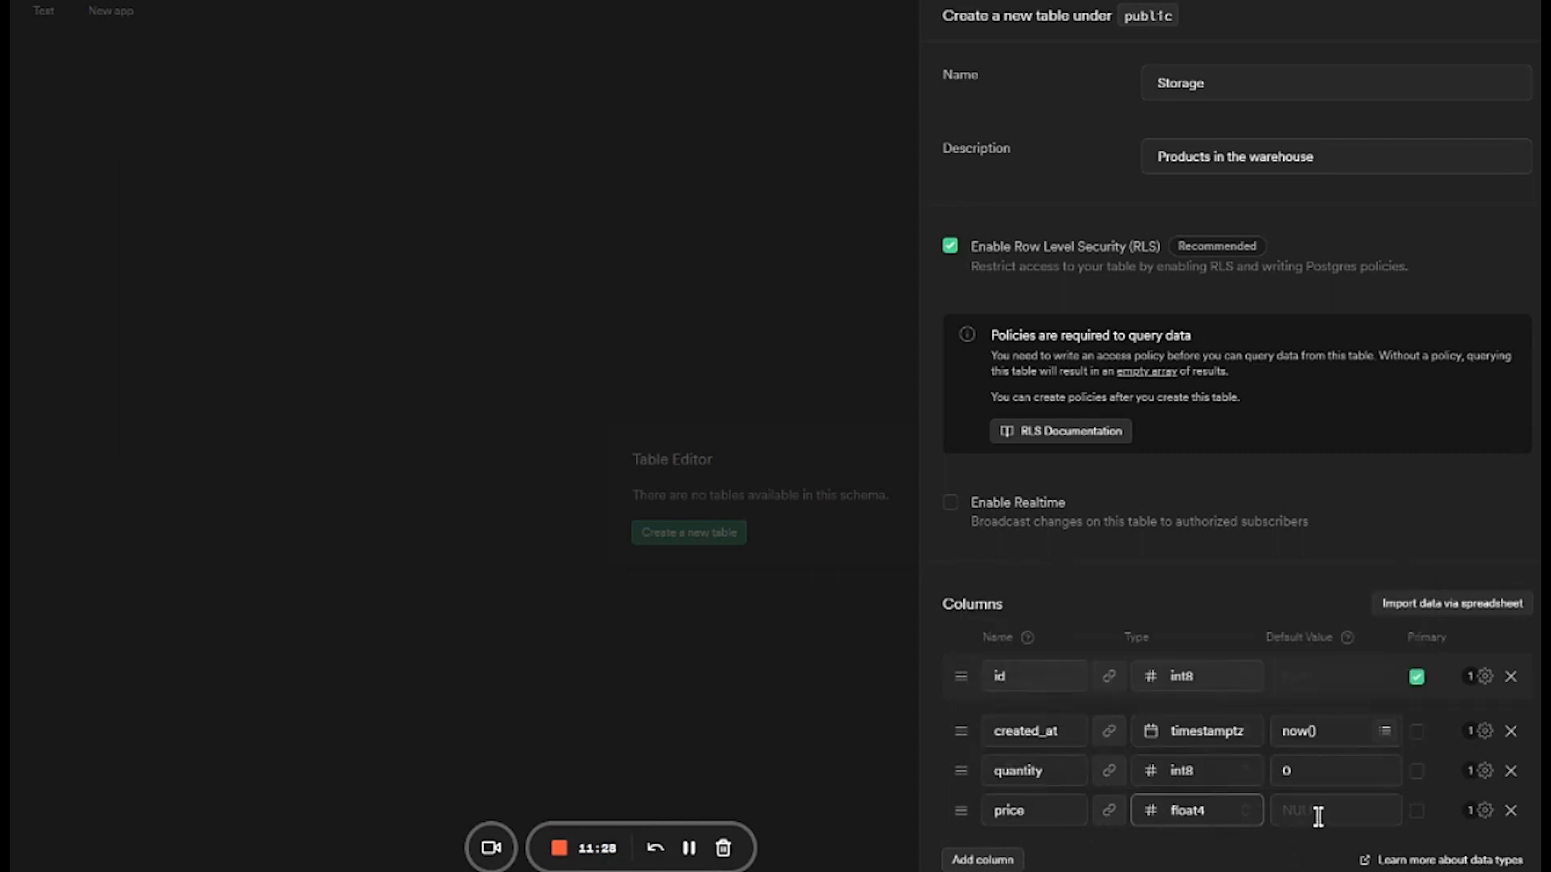
left_click(1292, 812)
type("0")
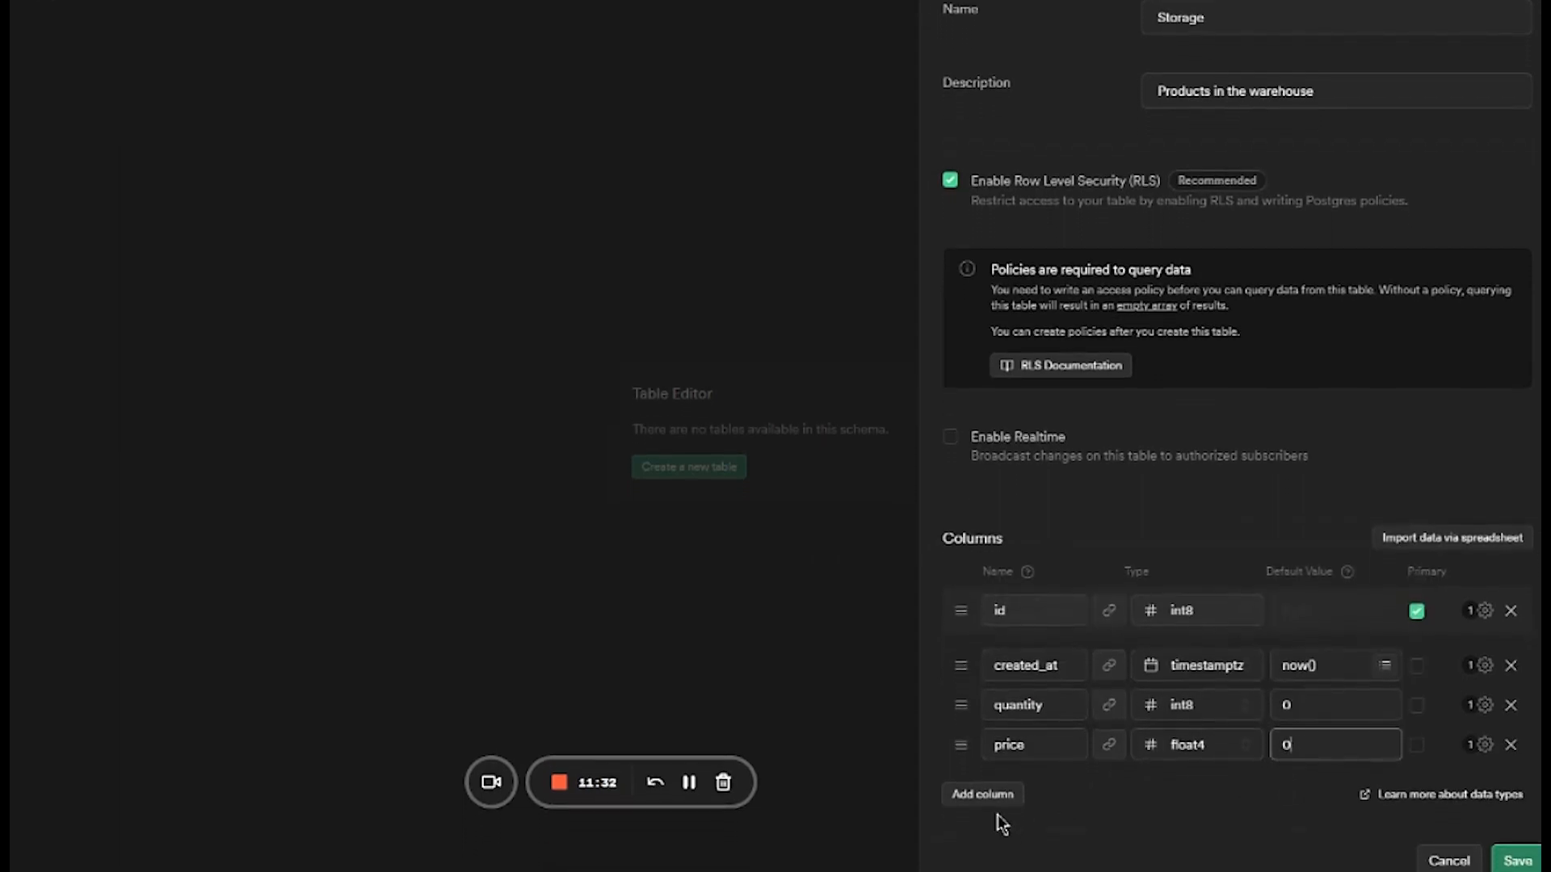
Add a column named name to the Storage table and move it directly below the id column
left_click(999, 782)
left_click(1016, 772)
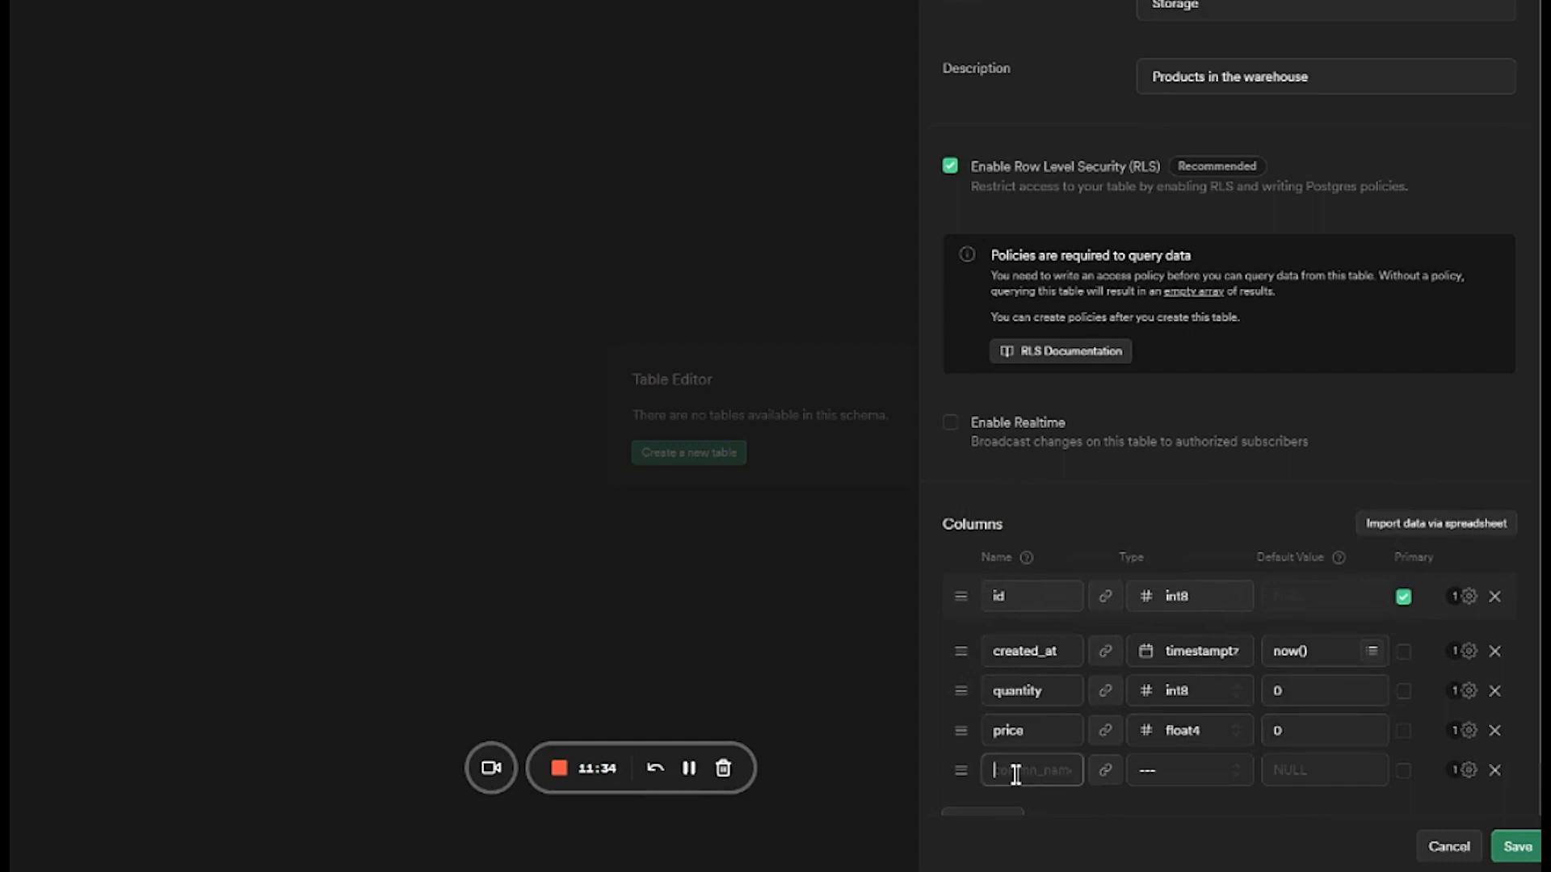
type("productname")
left_click_drag(961, 769, 996, 642)
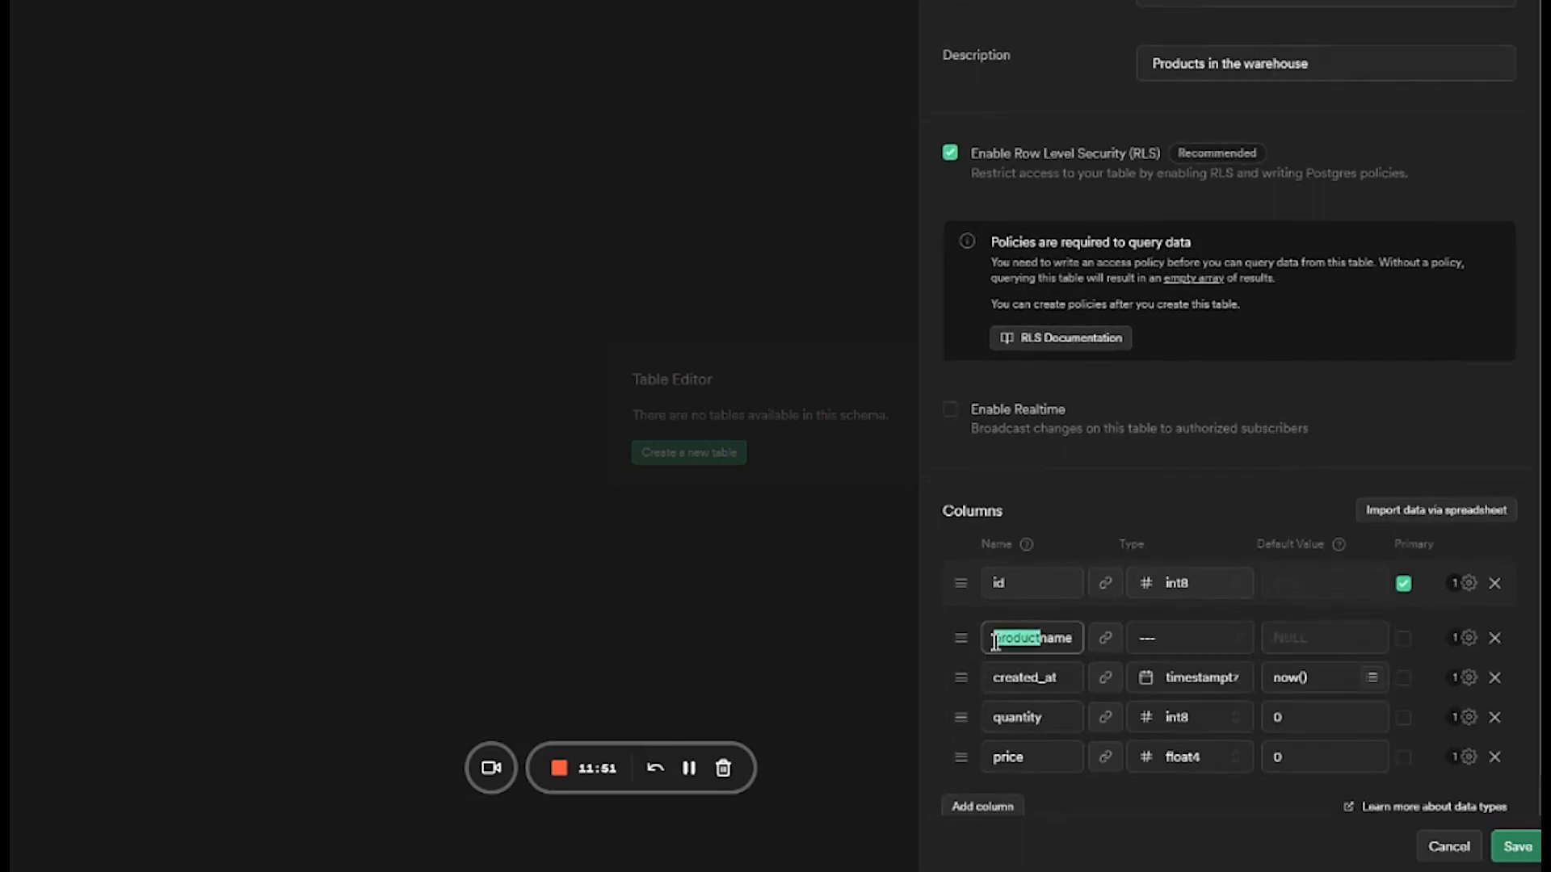
key("BackSpace")
Add a column named discountable to the Storage table with type bool and default value FALSE
left_click(985, 807)
scroll(990, 785, "down", 1)
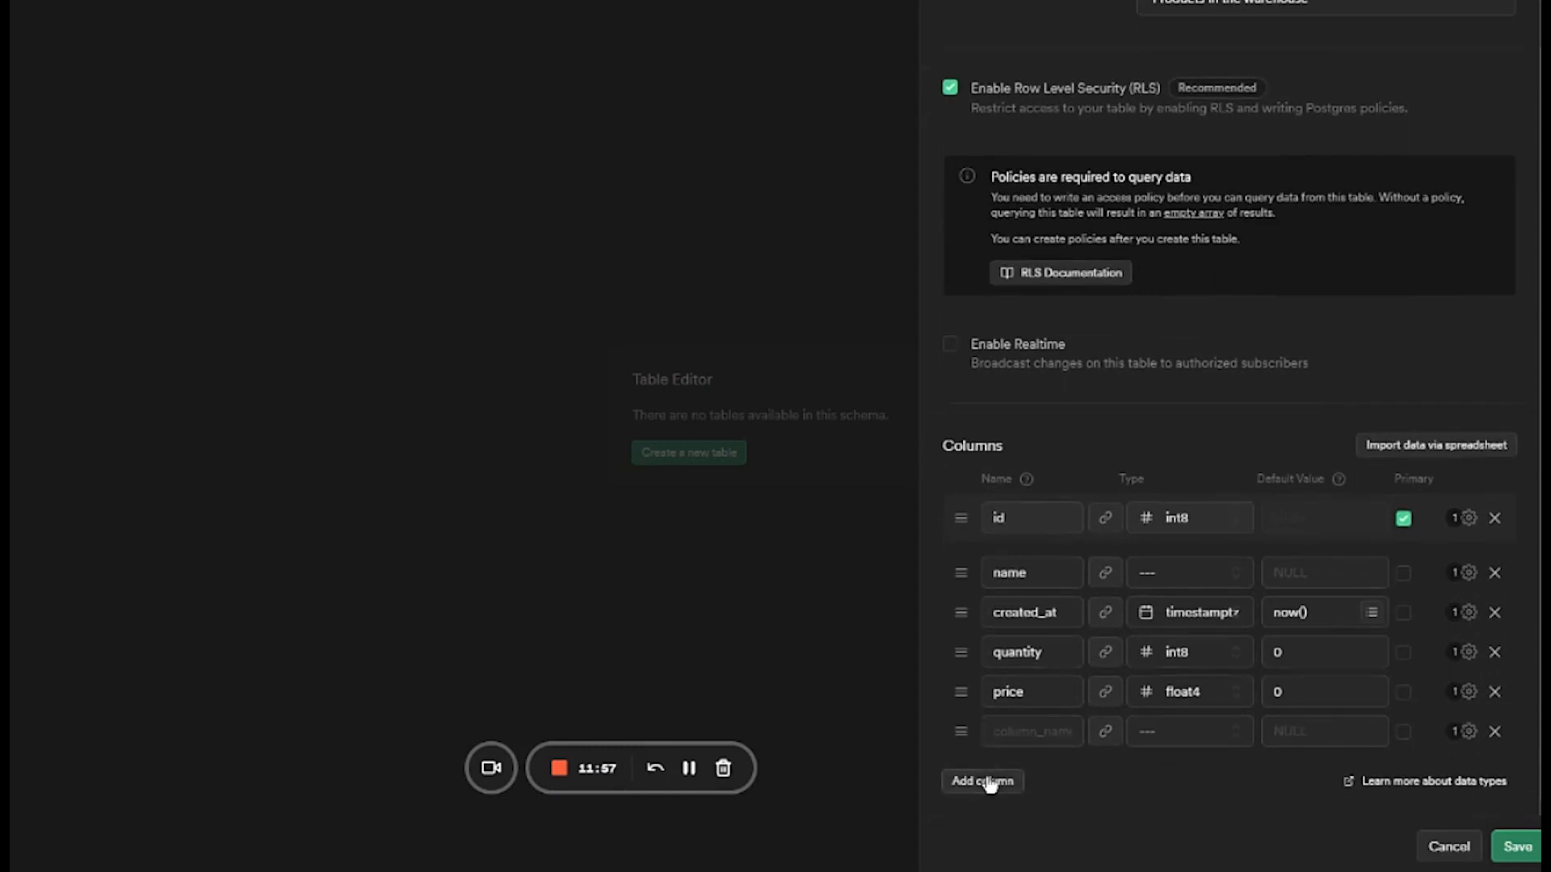
left_click(1033, 733)
type("discount")
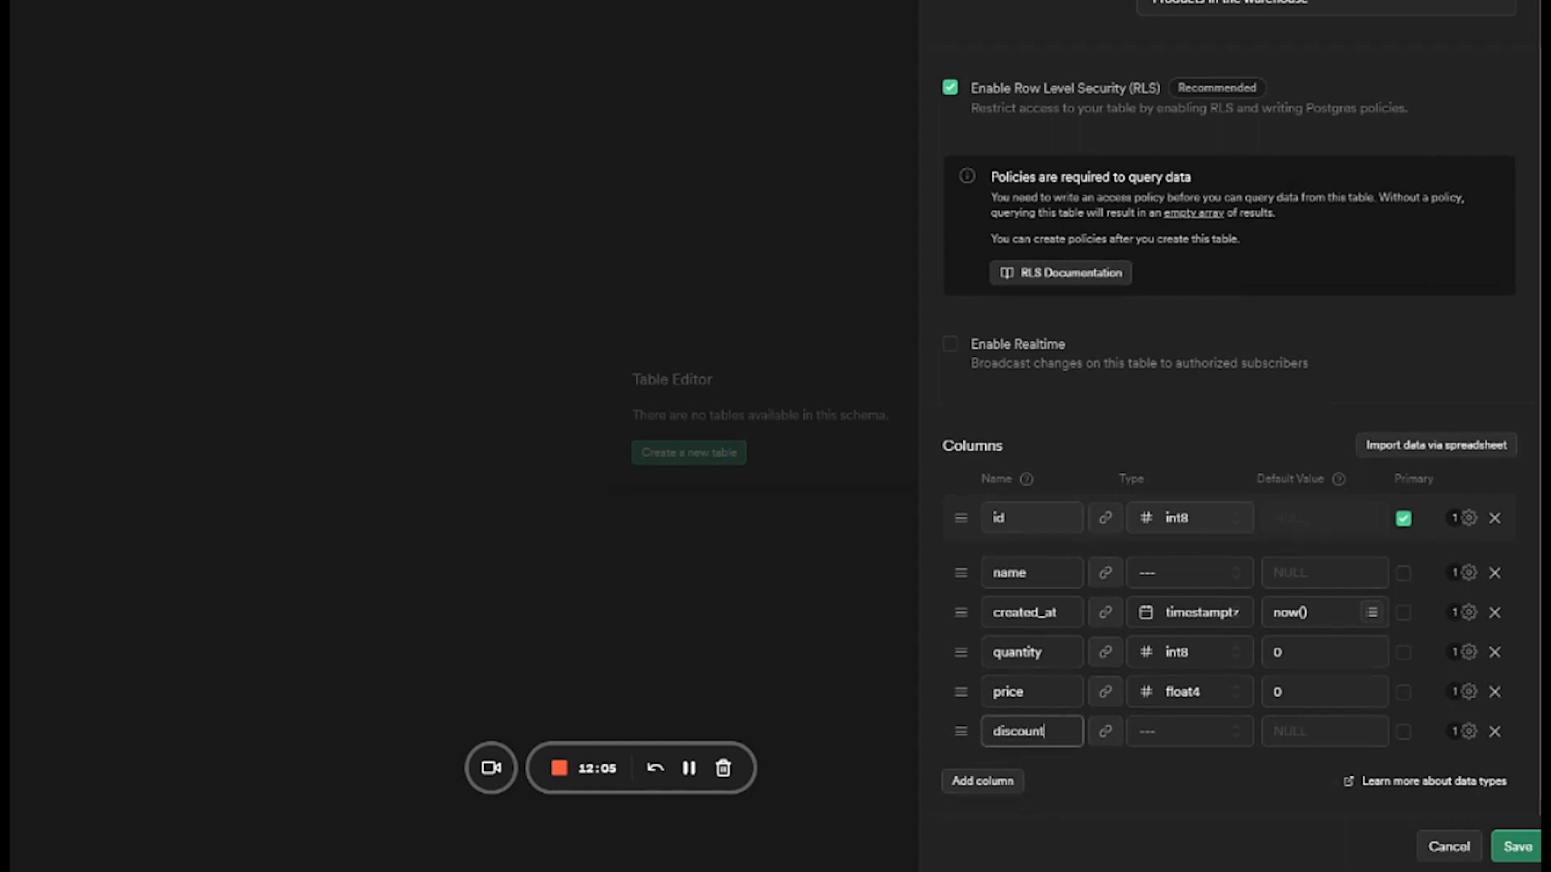
left_click(1194, 735)
scroll(1208, 626, "down", 5)
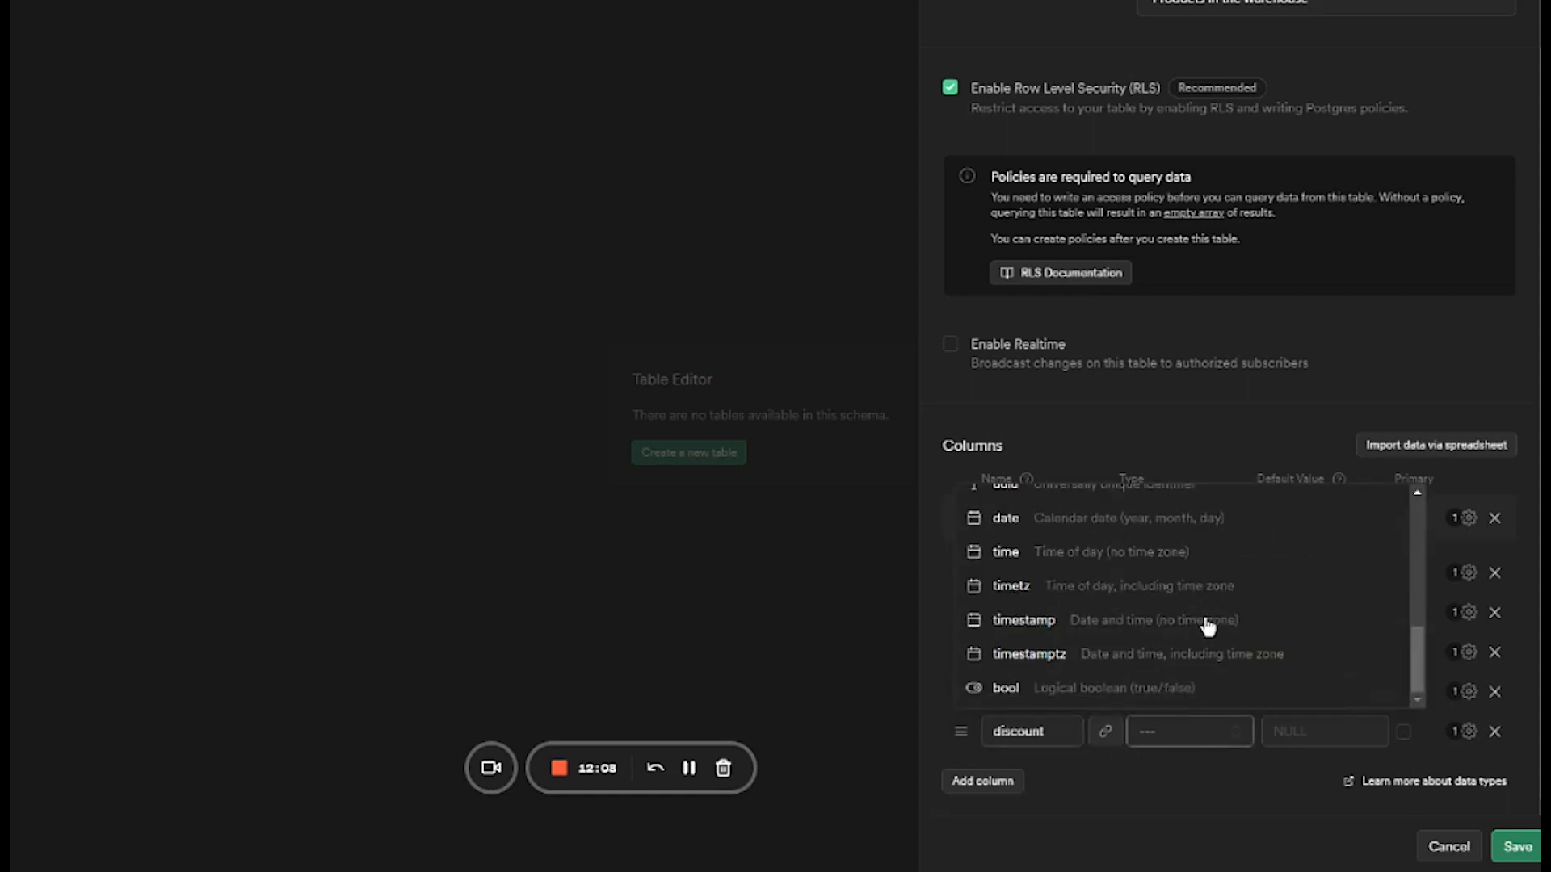
left_click(1147, 688)
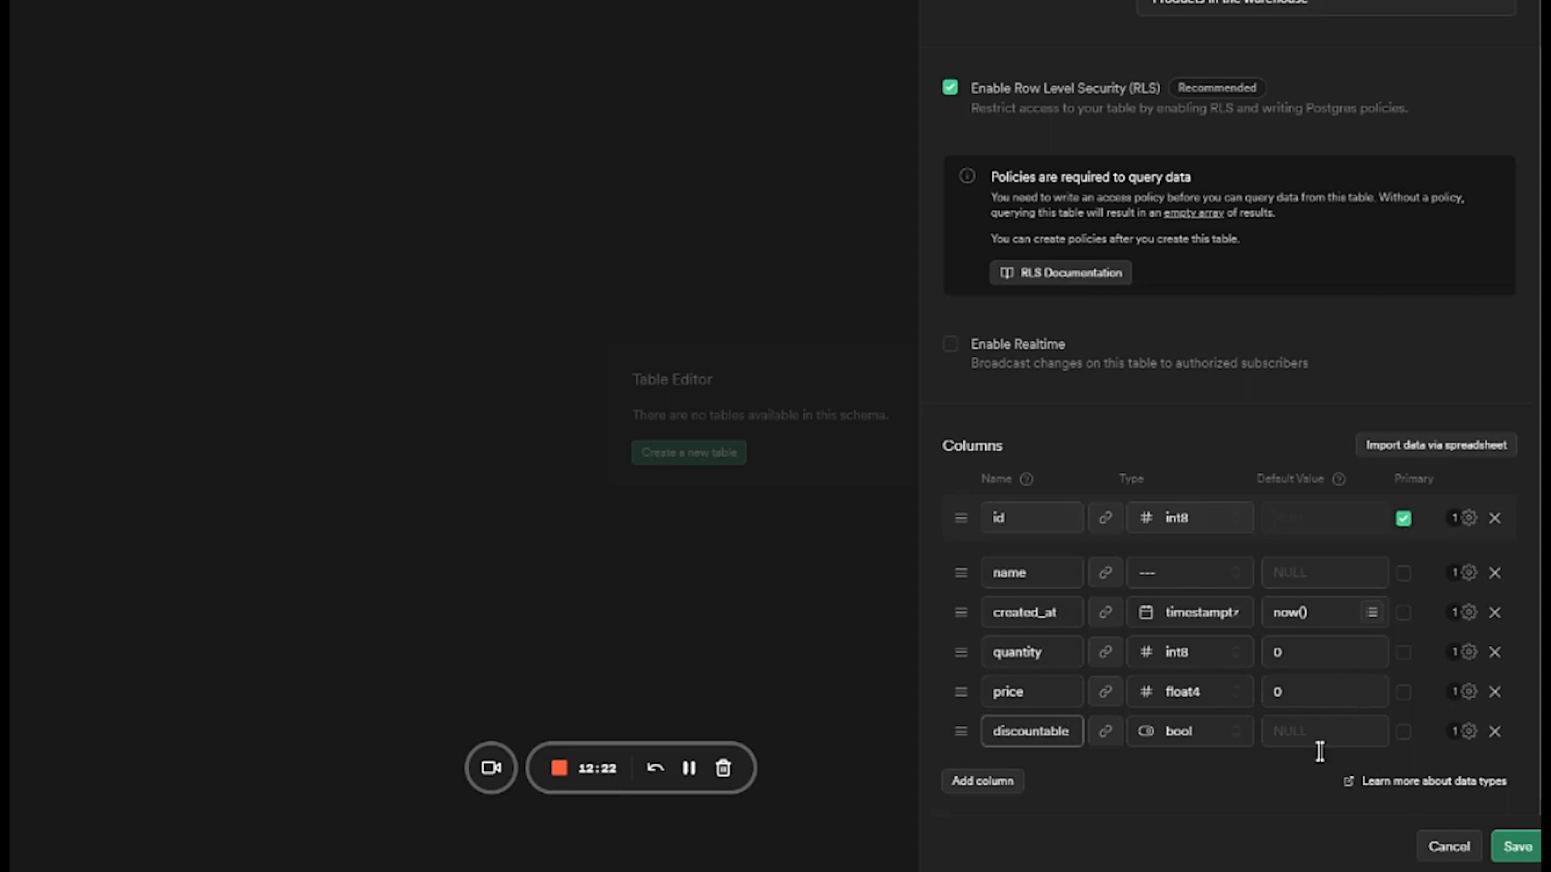
left_click(1317, 742)
type("FALSE")
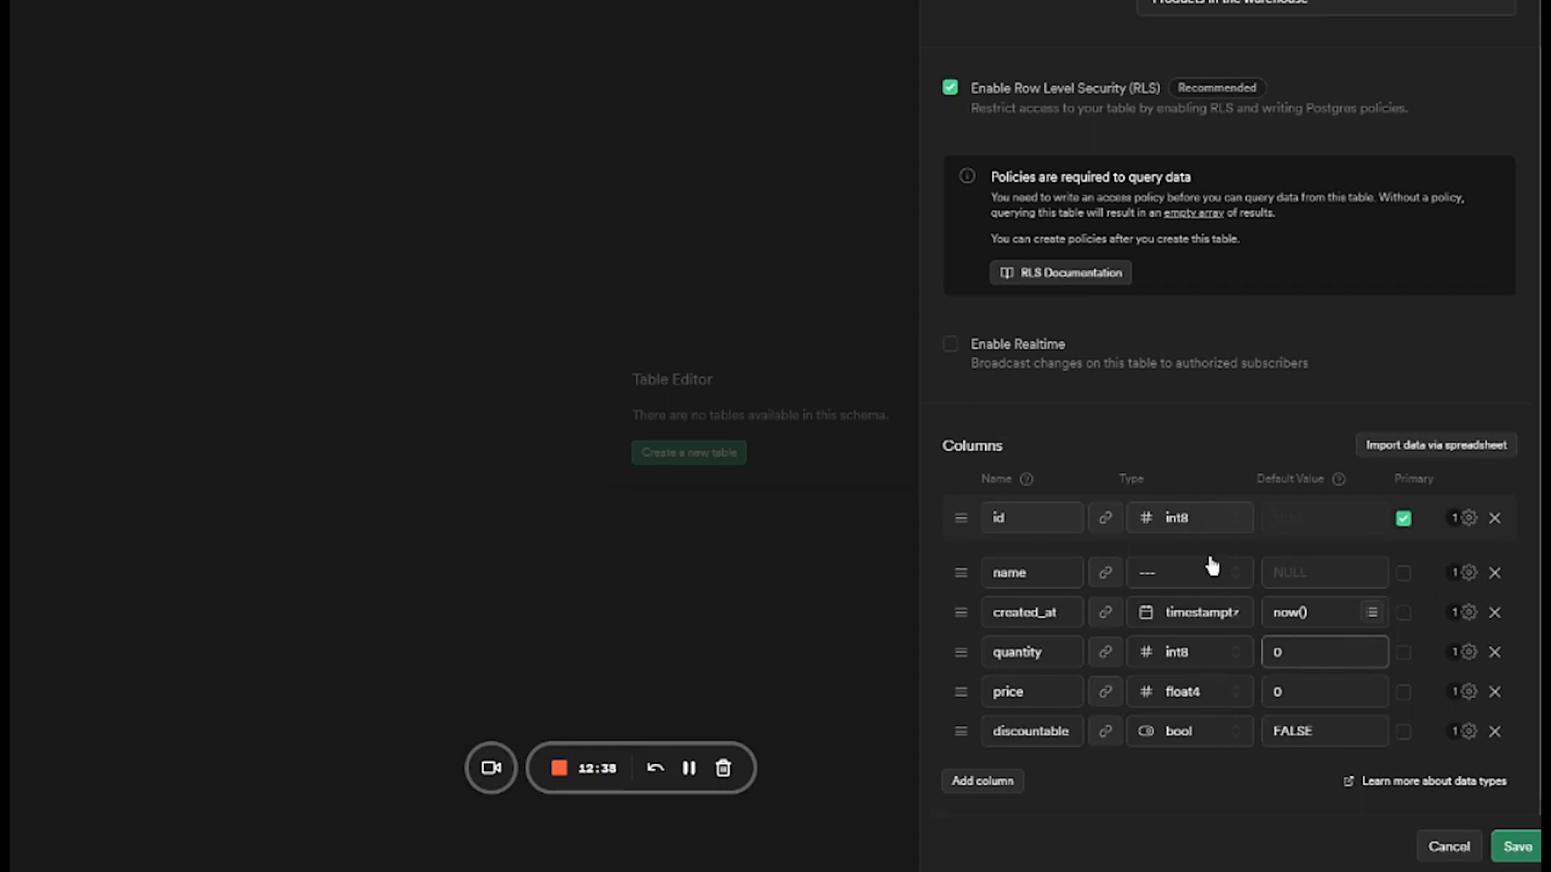
Set the name column's type to text and save the Storage table
left_click(1212, 566)
scroll(1151, 715, "down", 3)
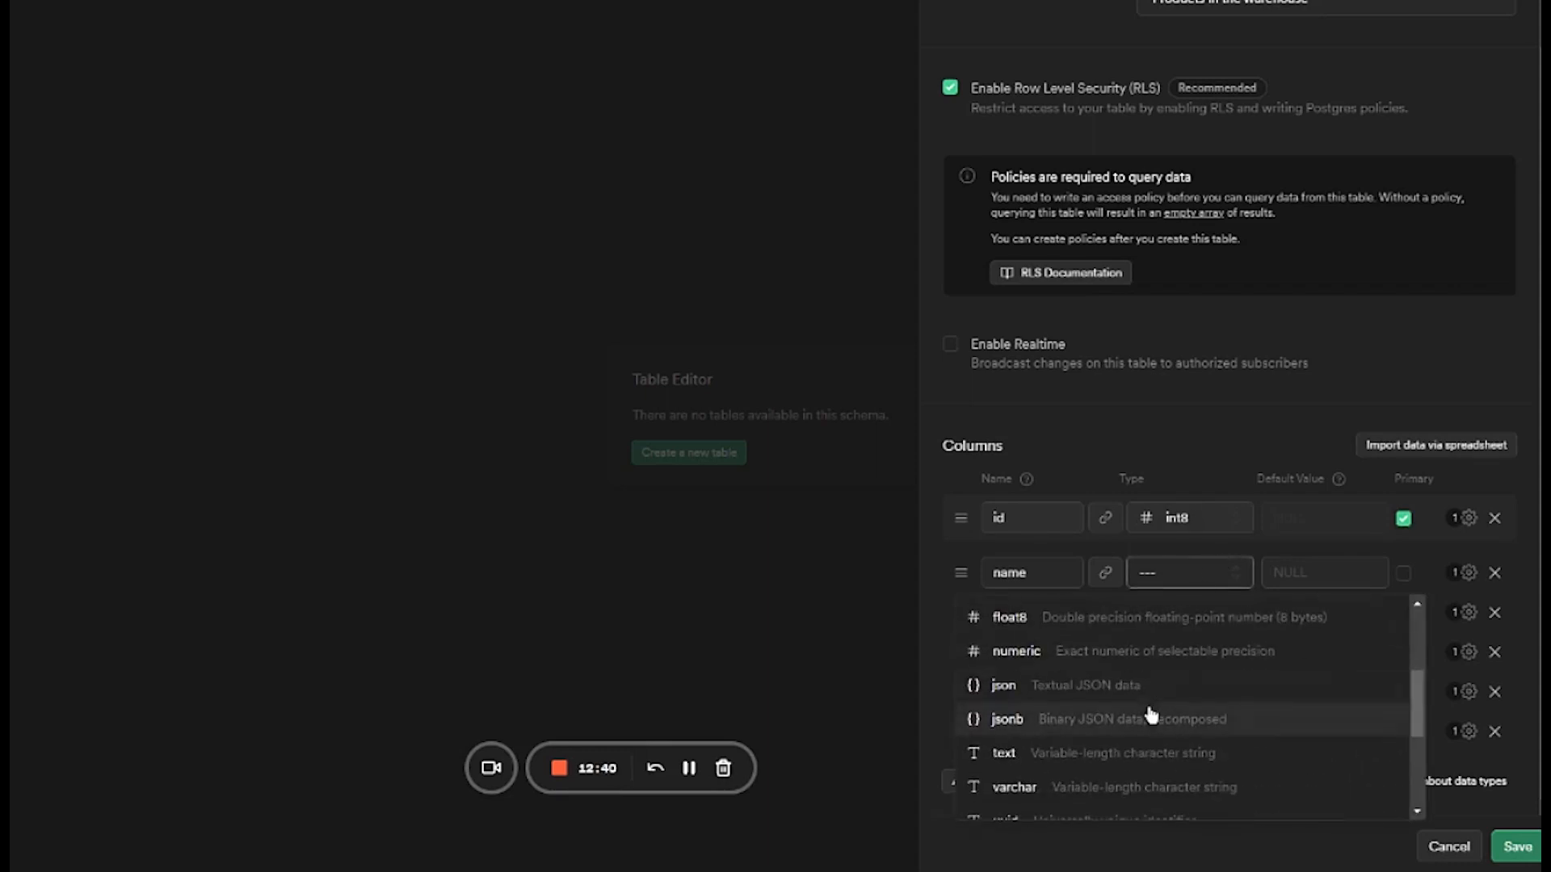
left_click(1143, 760)
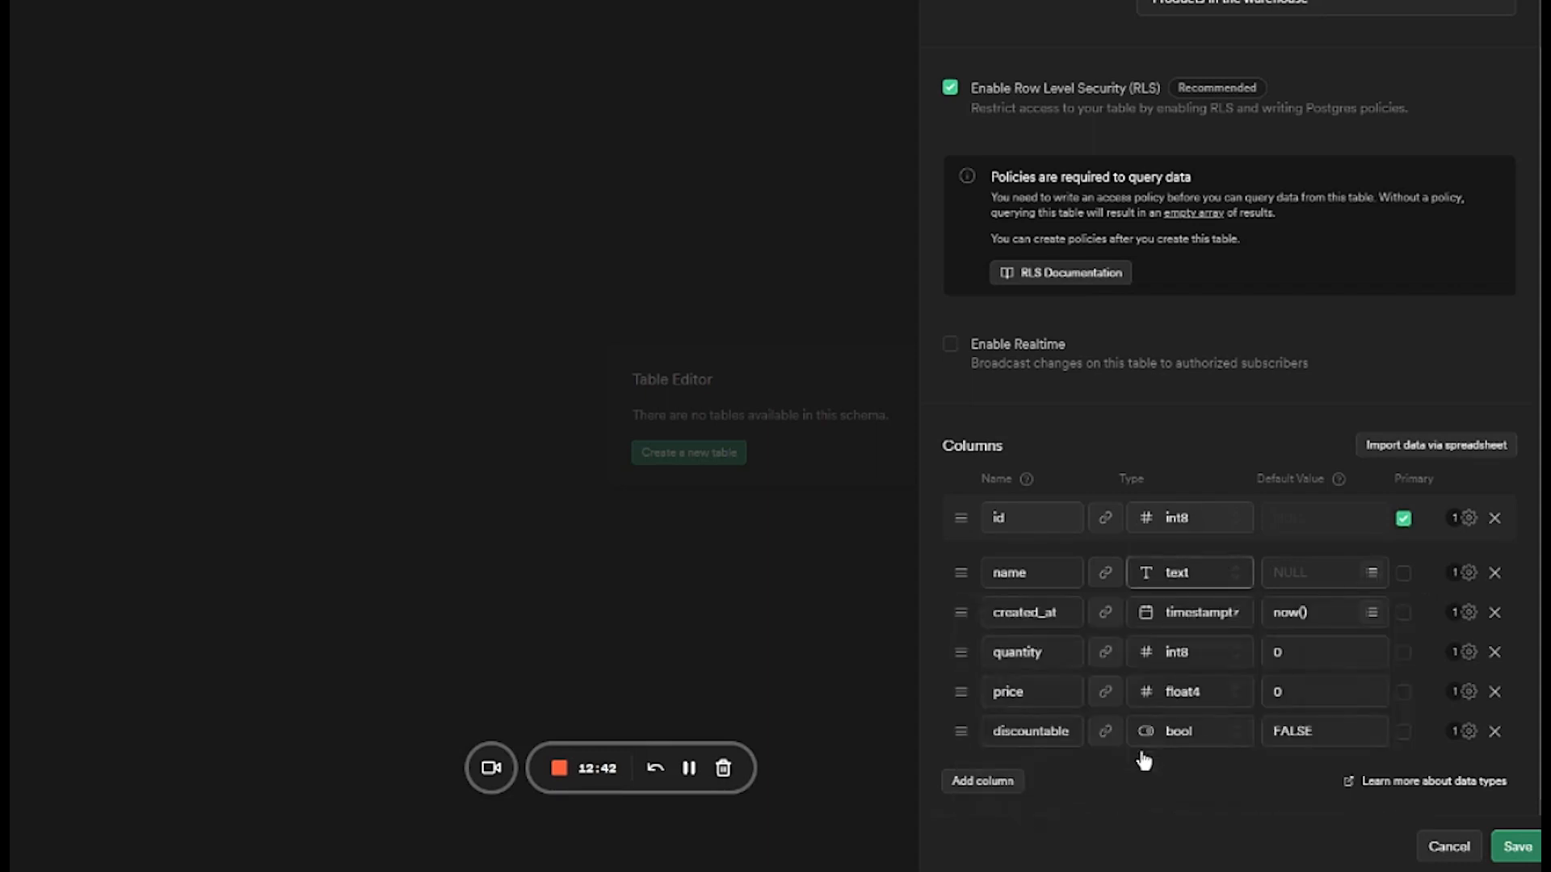
left_click(1519, 848)
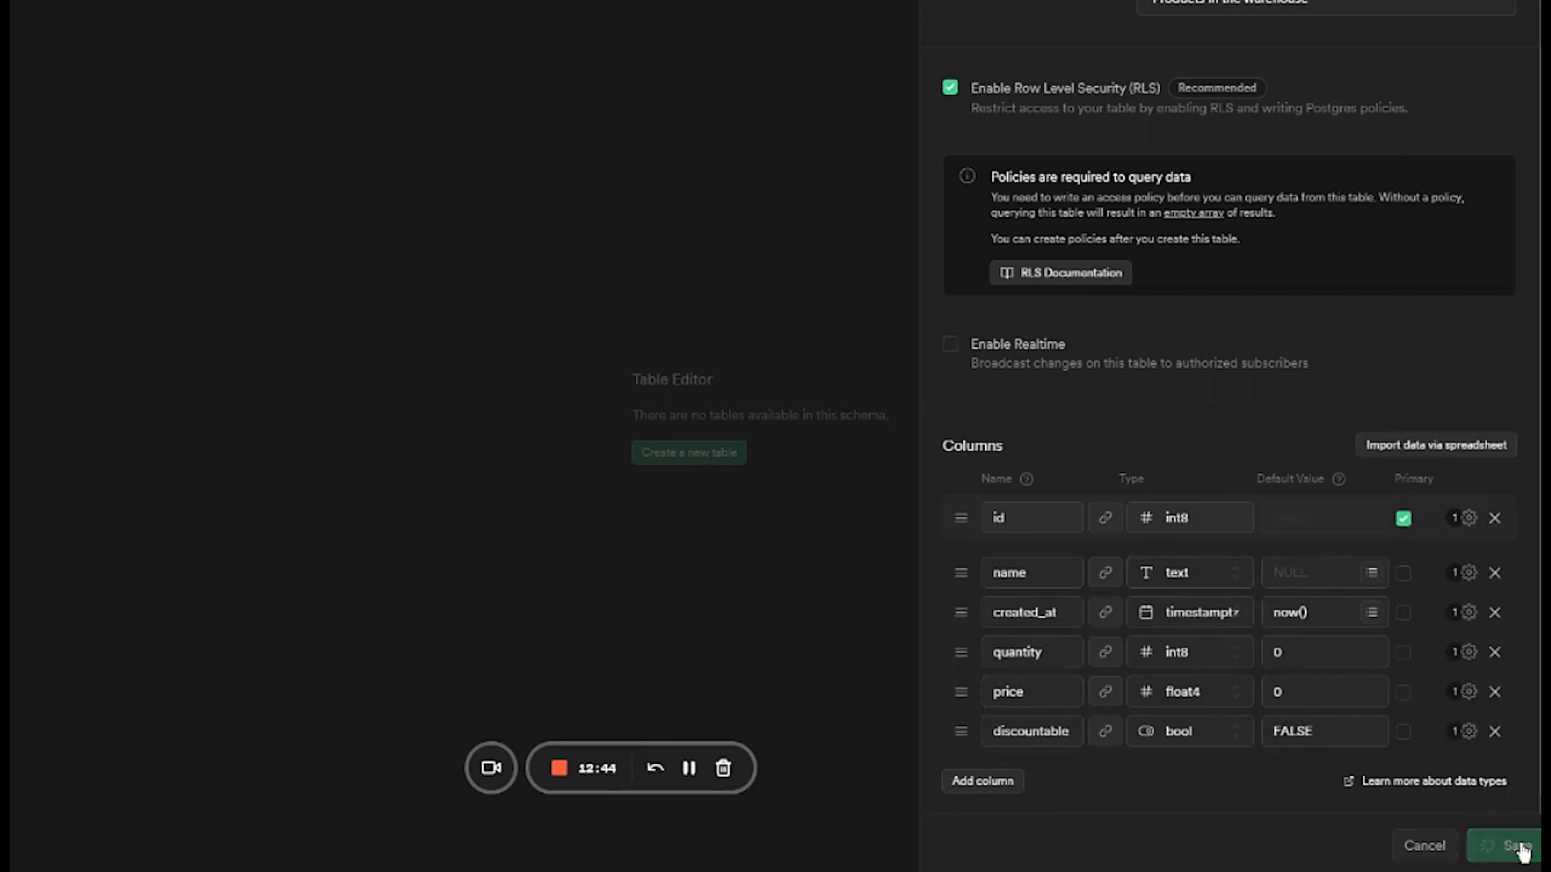